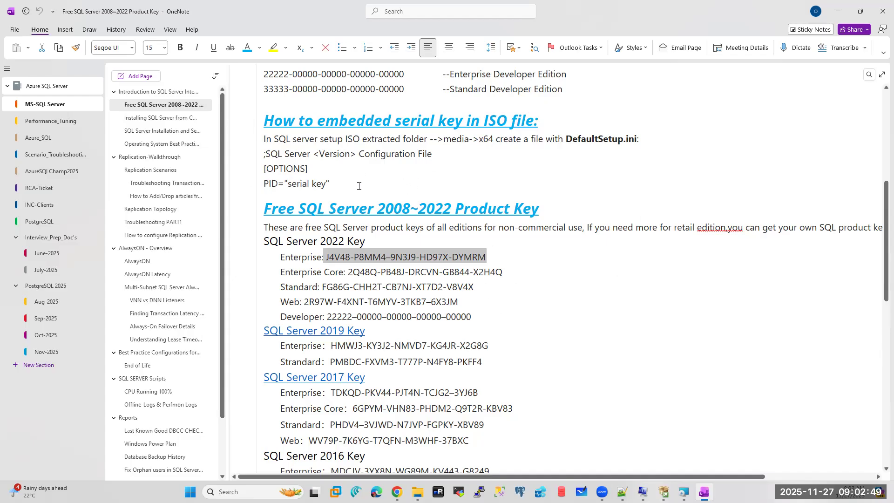
{"action": "left_click_drag", "start_coordinate": [331, 183], "coordinate": [265, 116]}
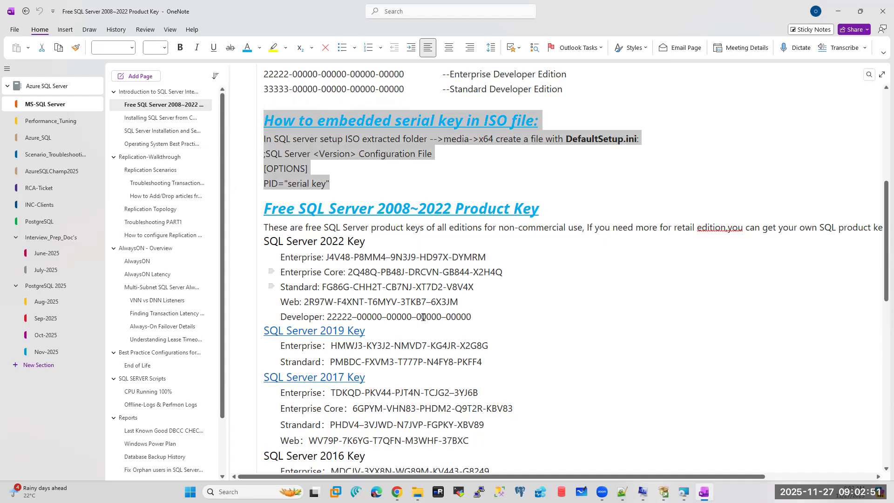
{"action": "scroll", "coordinate": [427, 242], "scroll_direction": "down", "scroll_amount": 5}
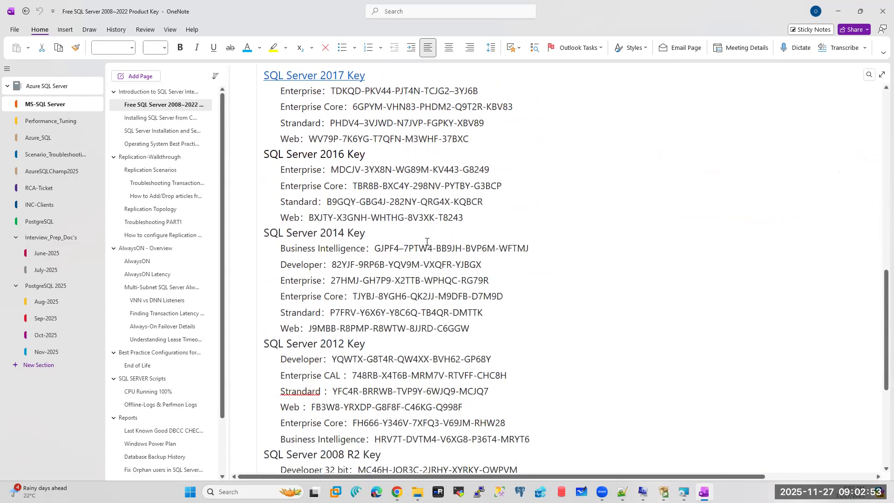
{"action": "scroll", "coordinate": [427, 242], "scroll_direction": "up", "scroll_amount": 1}
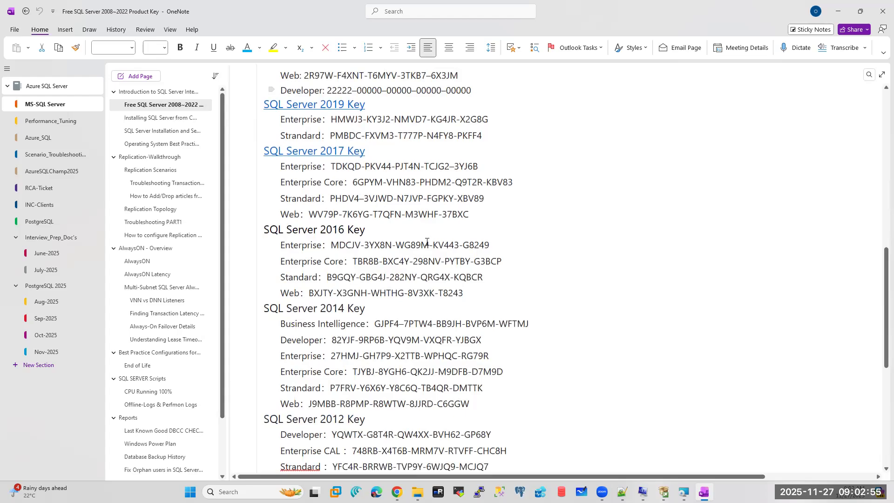
{"action": "scroll", "coordinate": [427, 242], "scroll_direction": "up", "scroll_amount": 3}
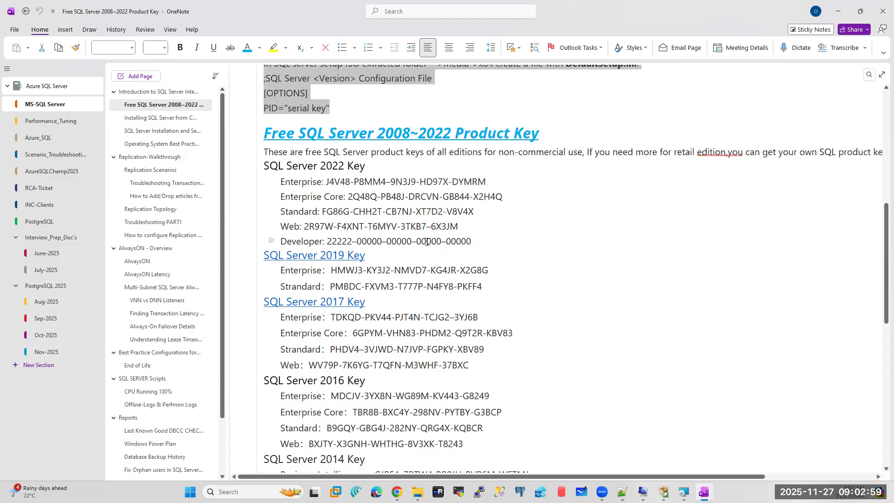
{"action": "left_click_drag", "start_coordinate": [488, 182], "coordinate": [322, 177]}
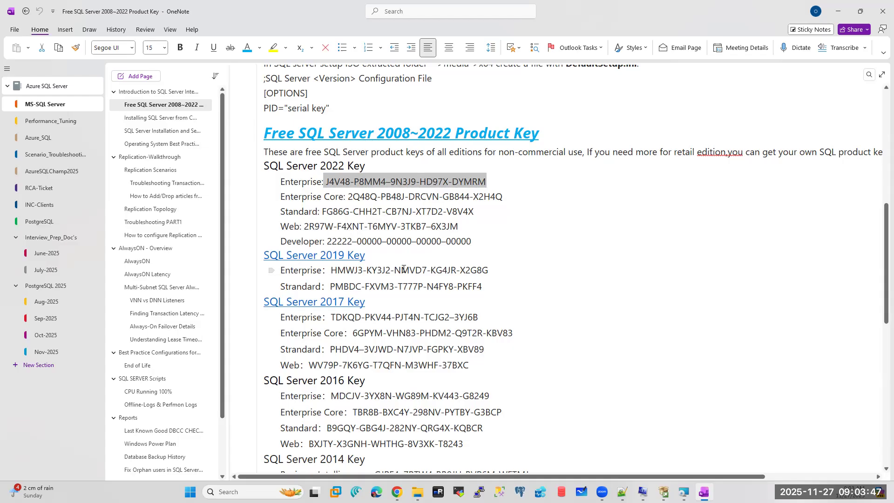
- Move from the OneNote product key notes to the SQL Server Installation Center window
{"action": "left_click", "coordinate": [832, 10]}
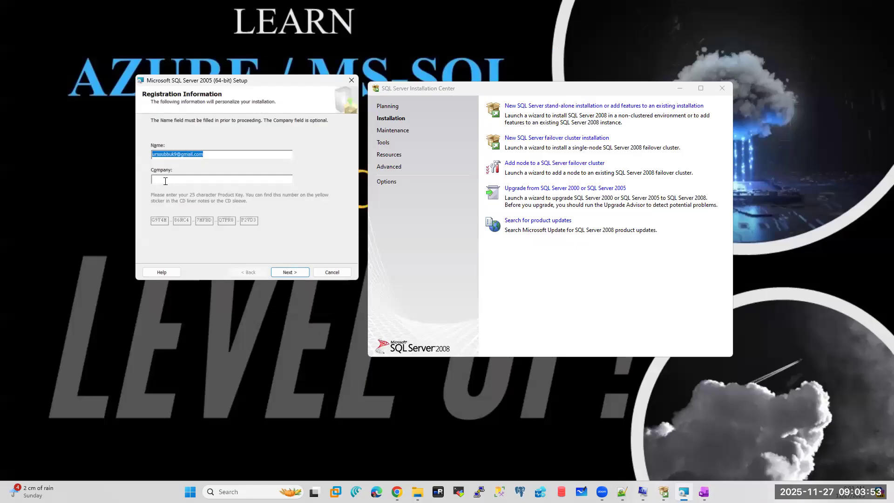
{"action": "left_click", "coordinate": [704, 492]}
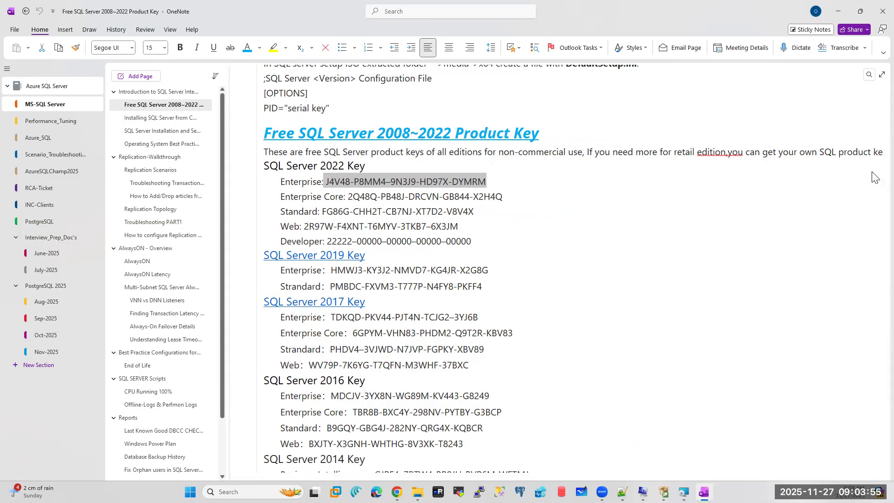
{"action": "left_click_drag", "start_coordinate": [880, 233], "coordinate": [864, 181]}
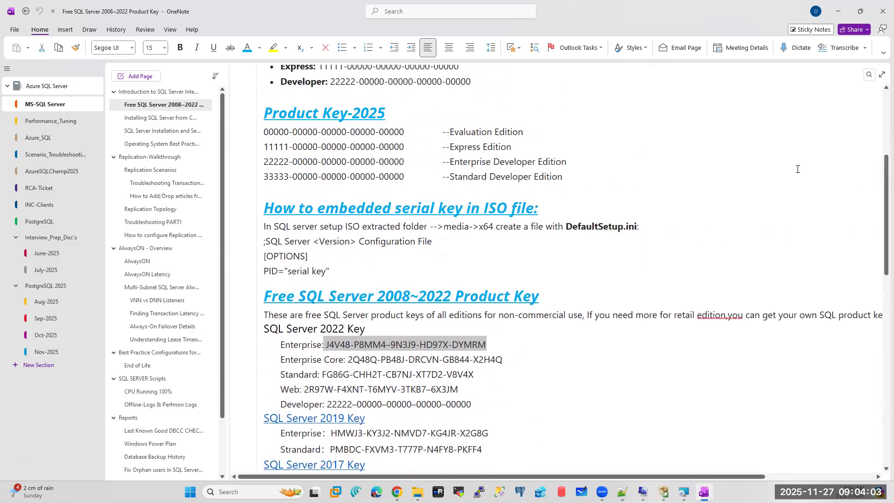
{"action": "left_click_drag", "start_coordinate": [410, 135], "coordinate": [264, 132]}
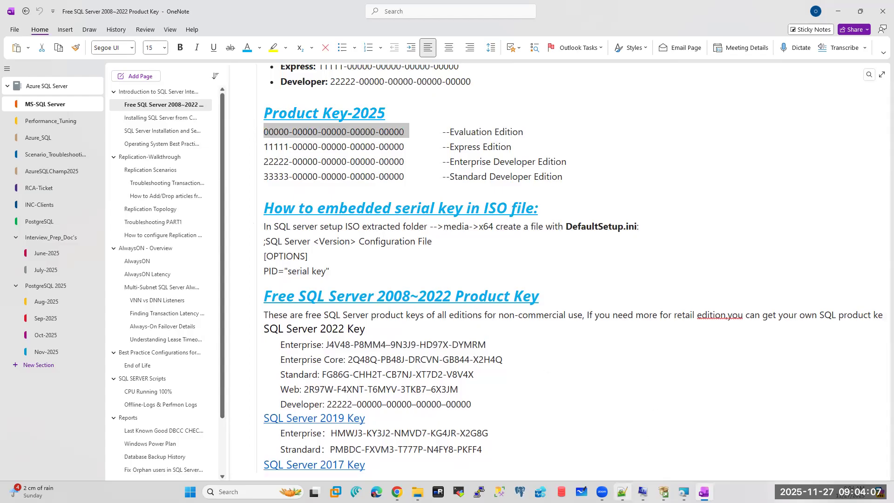
{"action": "left_click", "coordinate": [665, 492]}
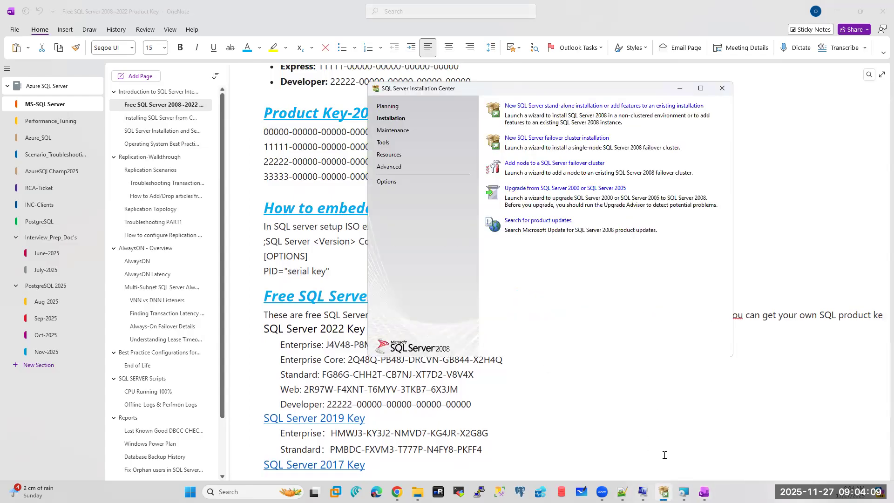
- Try a new stand-alone installation, dismiss the 'Setup already running' error, and return to SQL Server 2005 Setup
{"action": "left_click", "coordinate": [554, 110]}
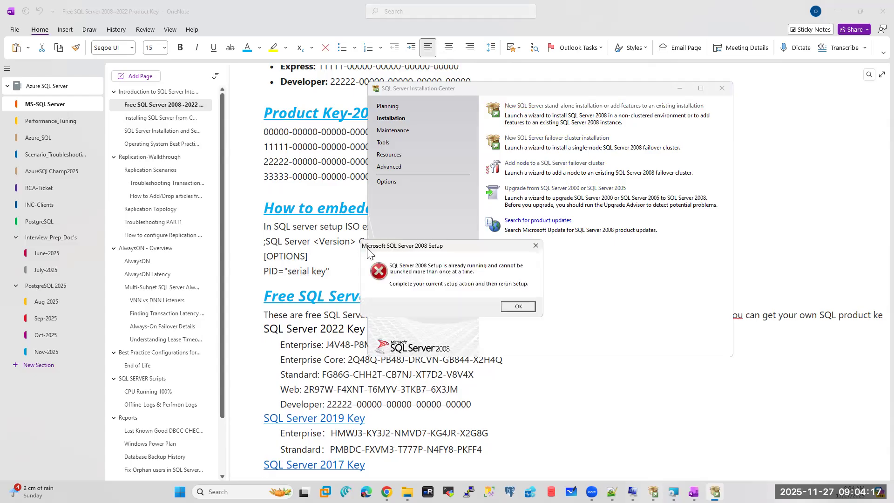
{"action": "left_click", "coordinate": [511, 308]}
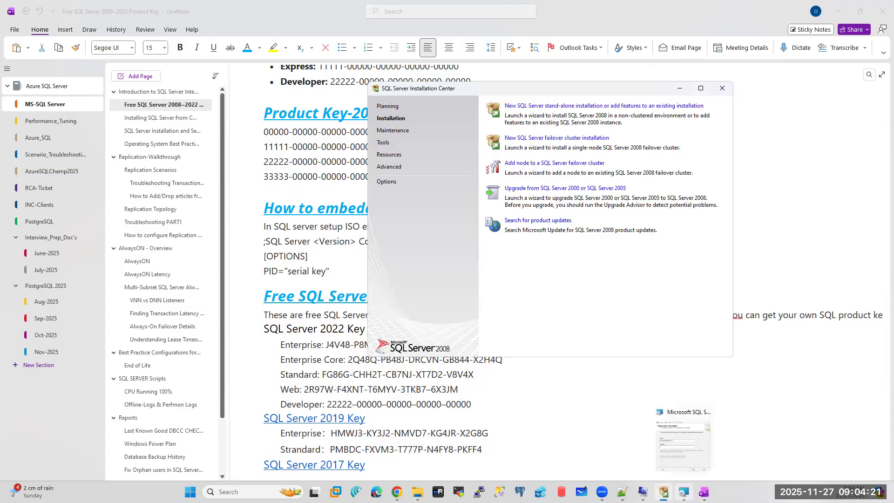
{"action": "left_click", "coordinate": [683, 440]}
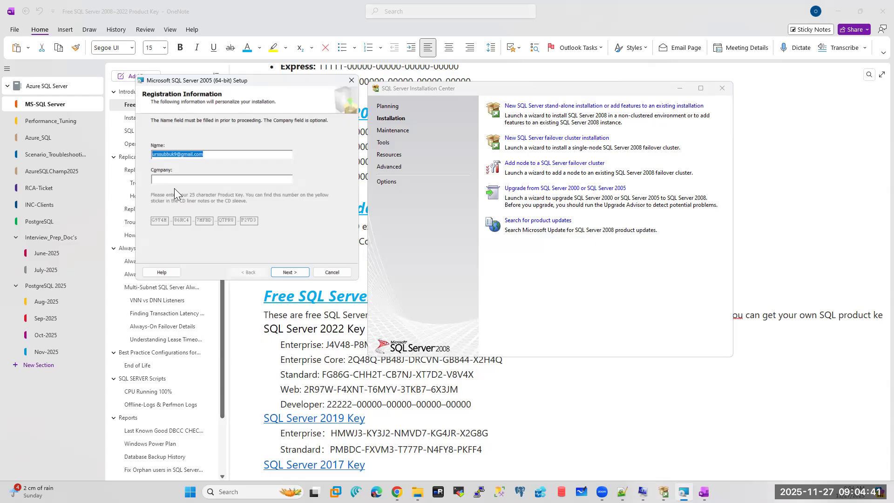
- Tick Database, Analysis, Notification and Integration Services plus Workstation components, then review the planned features in Notepad++
{"action": "left_click", "coordinate": [293, 272]}
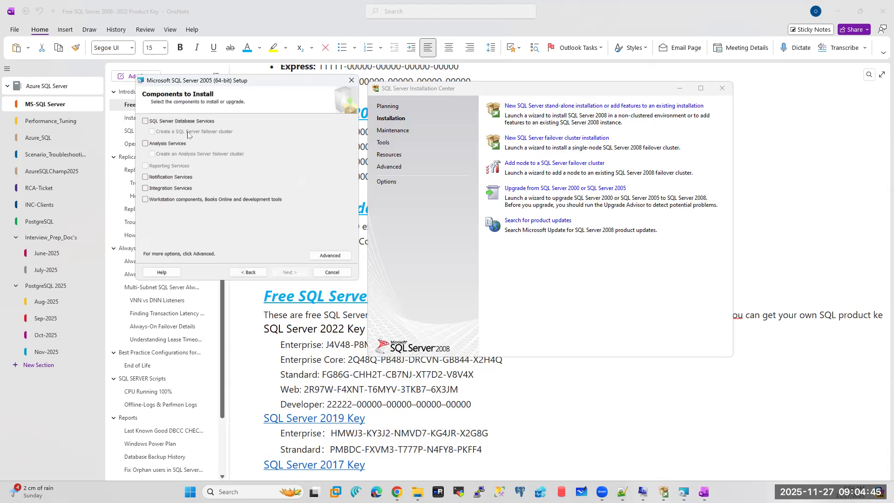
{"action": "left_click", "coordinate": [145, 122]}
{"action": "left_click", "coordinate": [145, 143]}
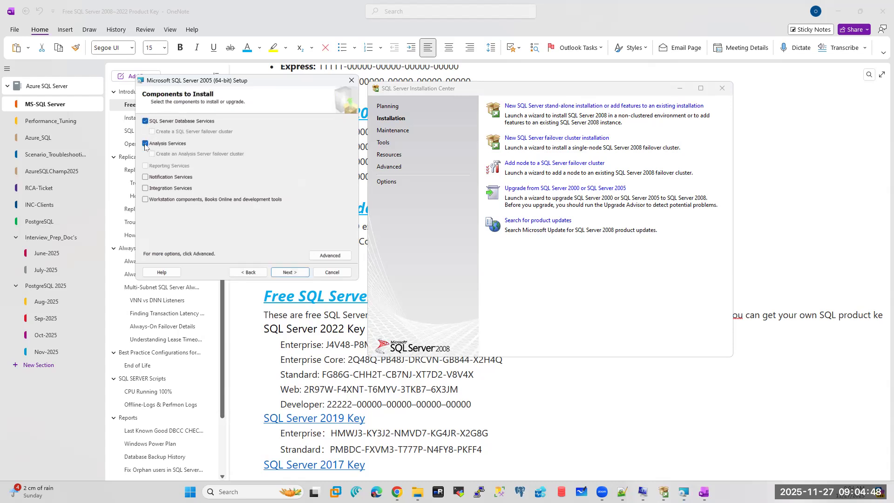
{"action": "left_click", "coordinate": [145, 177]}
{"action": "left_click", "coordinate": [145, 189]}
{"action": "left_click", "coordinate": [145, 200]}
{"action": "left_click", "coordinate": [622, 493]}
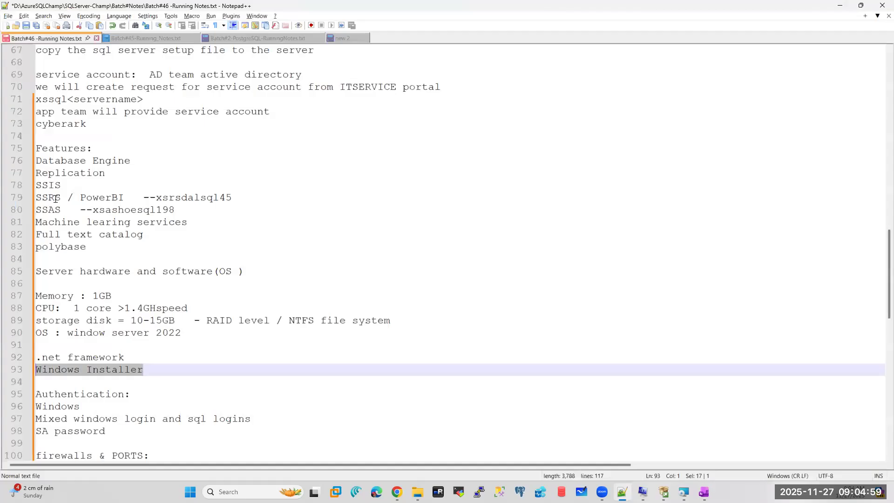
{"action": "scroll", "coordinate": [65, 198], "scroll_direction": "up", "scroll_amount": 3}
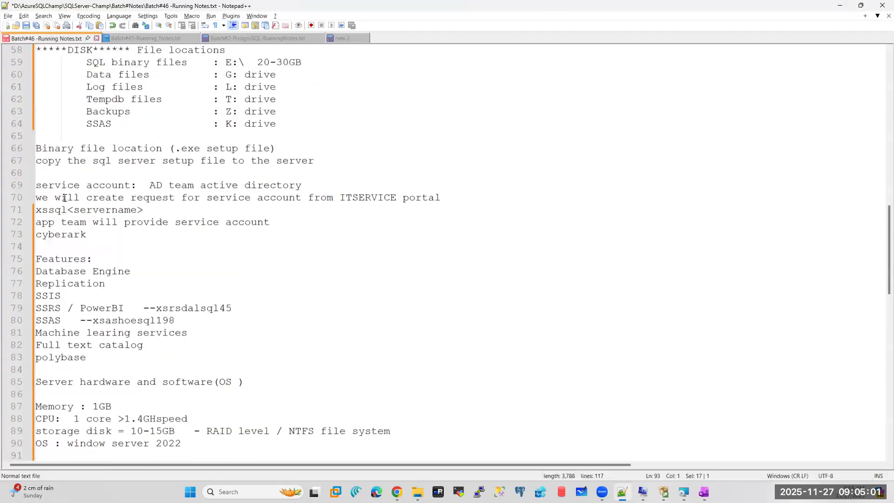
- Open the Advanced feature selection and expand Database Services to show the Data Files options
{"action": "left_click", "coordinate": [837, 5]}
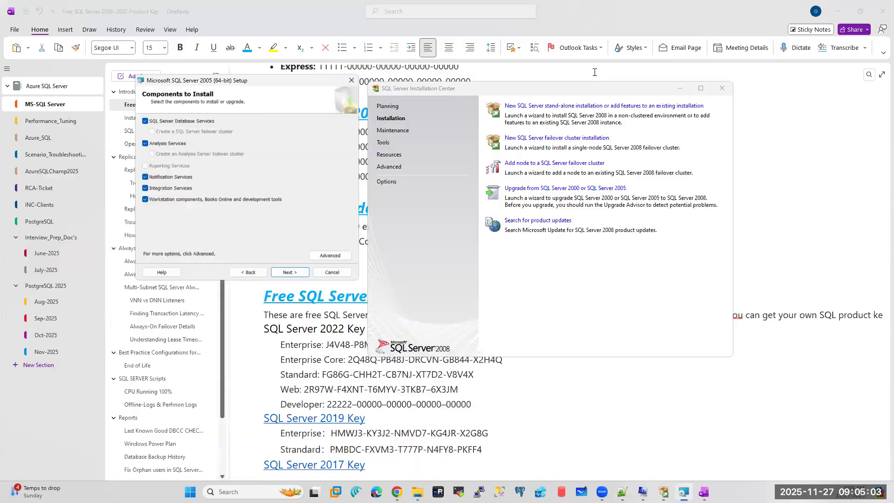
{"action": "left_click", "coordinate": [330, 255]}
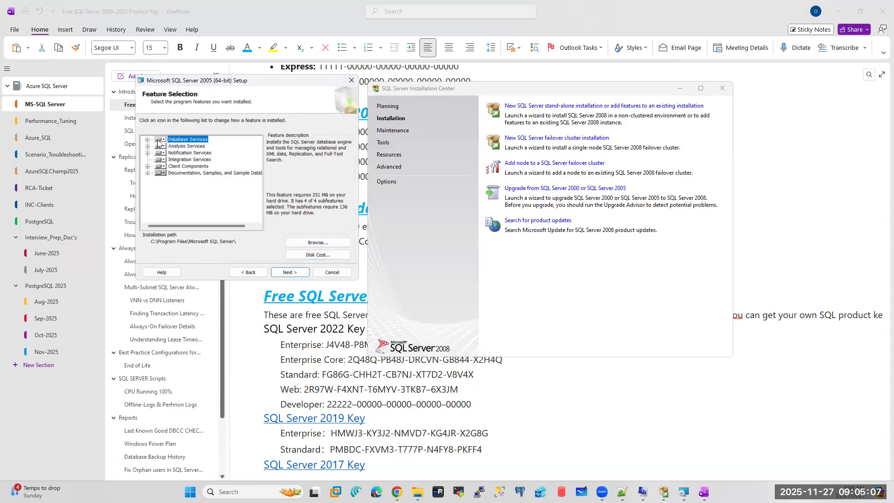
{"action": "left_click", "coordinate": [148, 140]}
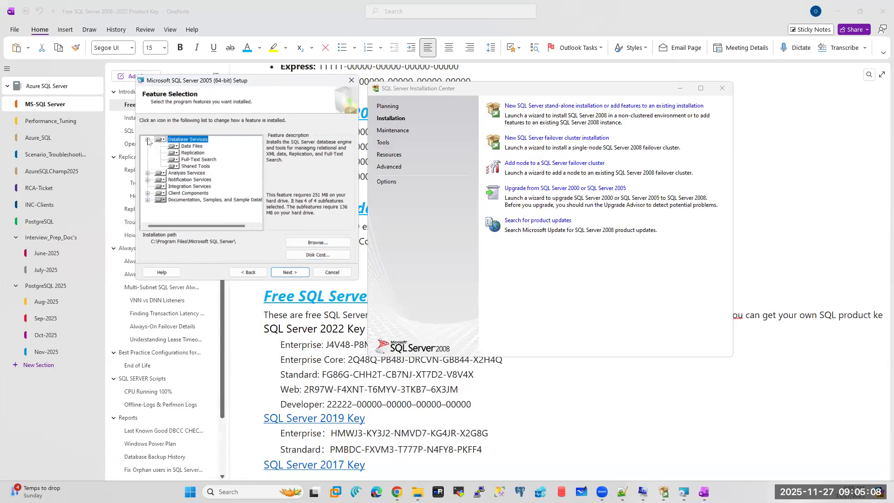
{"action": "left_click", "coordinate": [178, 146]}
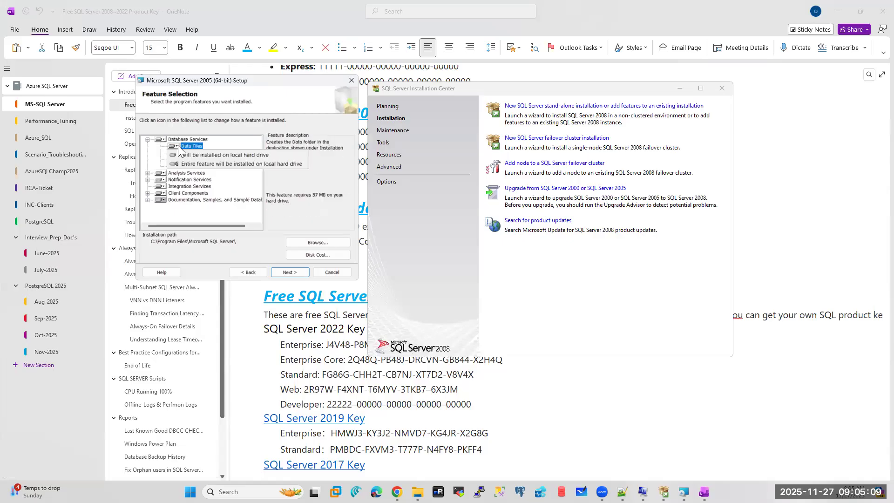
{"action": "left_click", "coordinate": [124, 169]}
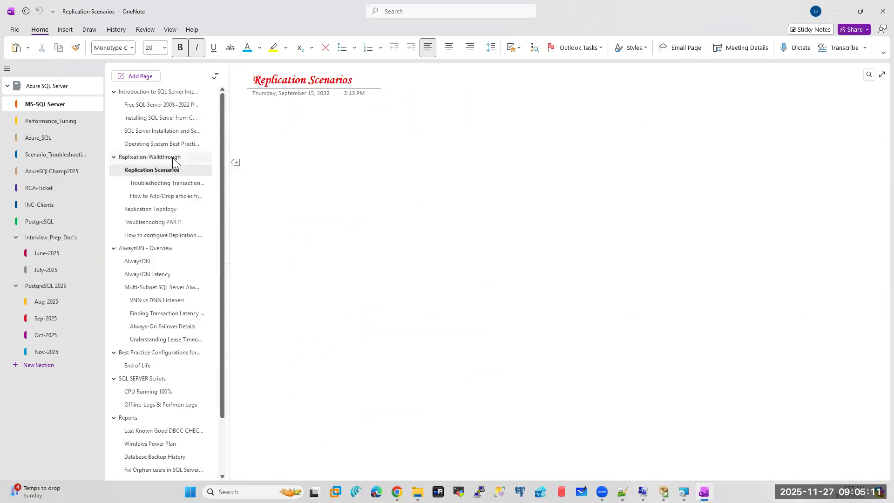
{"action": "left_click", "coordinate": [838, 12]}
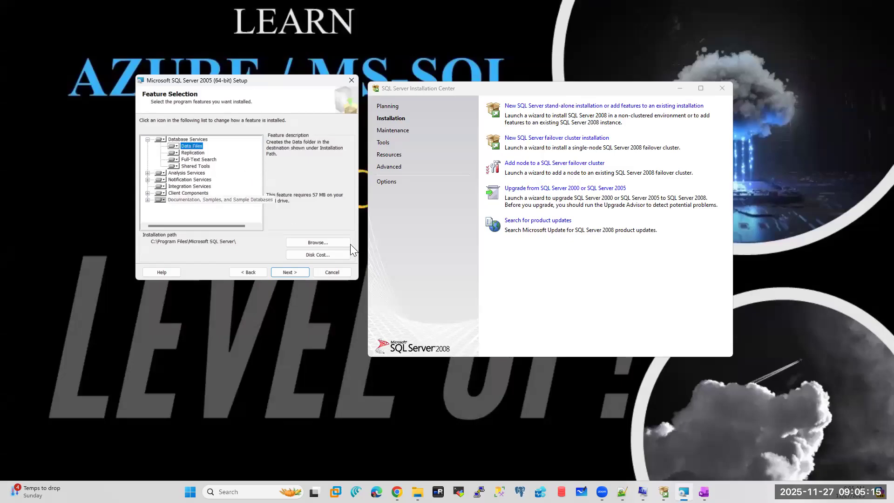
- Check Disk Cost, set Data Files to install entirely on the local drive, then open Browse
{"action": "left_click", "coordinate": [309, 255]}
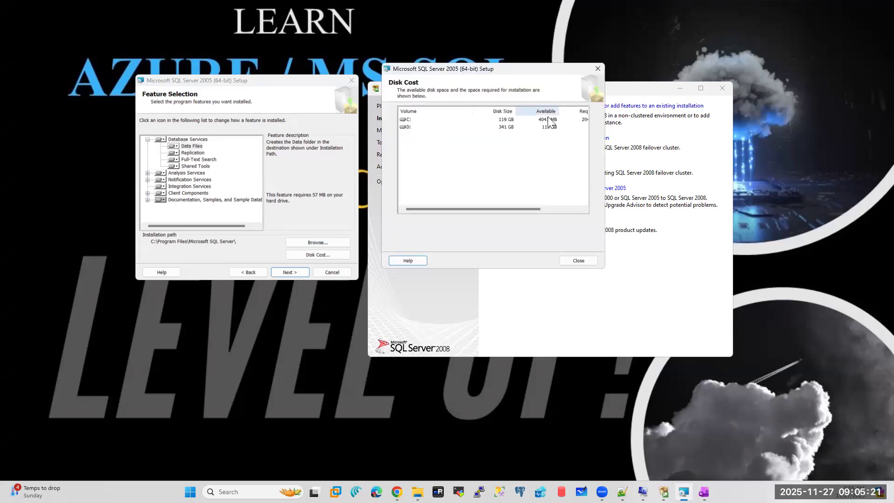
{"action": "left_click", "coordinate": [583, 261]}
{"action": "left_click", "coordinate": [187, 146]}
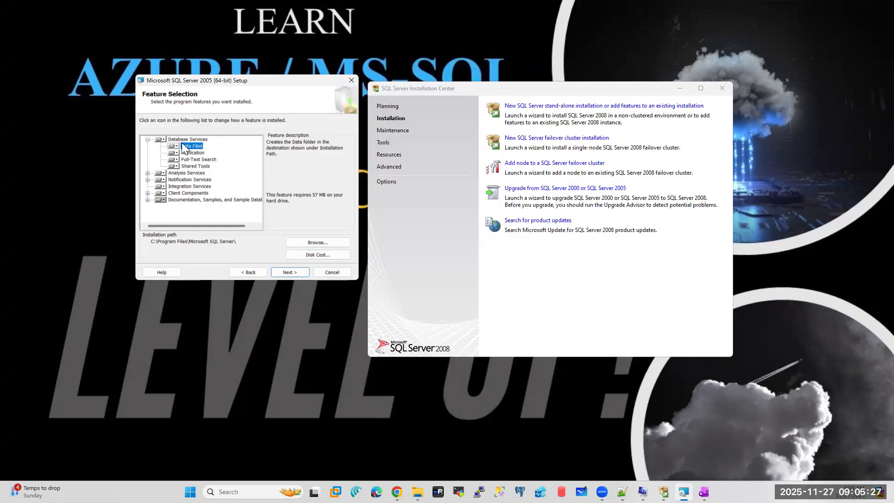
{"action": "left_click", "coordinate": [178, 145]}
{"action": "left_click", "coordinate": [187, 163]}
{"action": "left_click", "coordinate": [314, 242]}
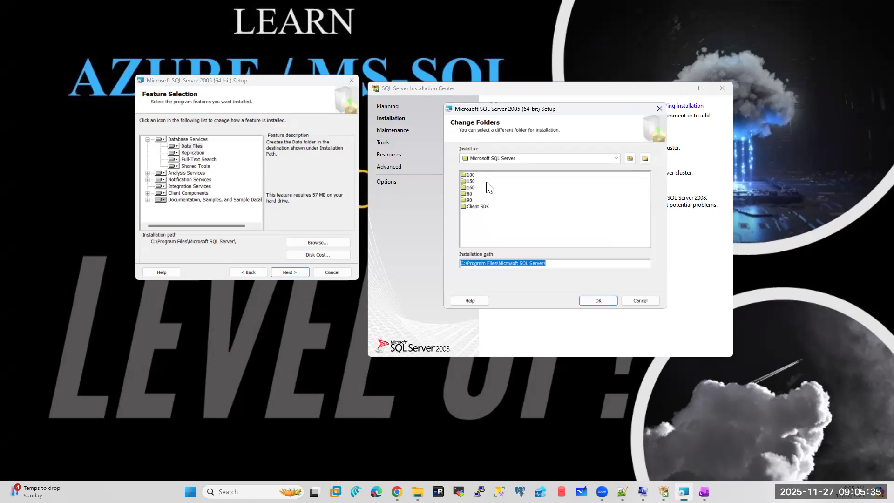
- Cancel Change Folders, keeping C:\Program Files\Microsoft SQL Server\, and close the SQL Server 2005 setup wizard
{"action": "left_click", "coordinate": [633, 301]}
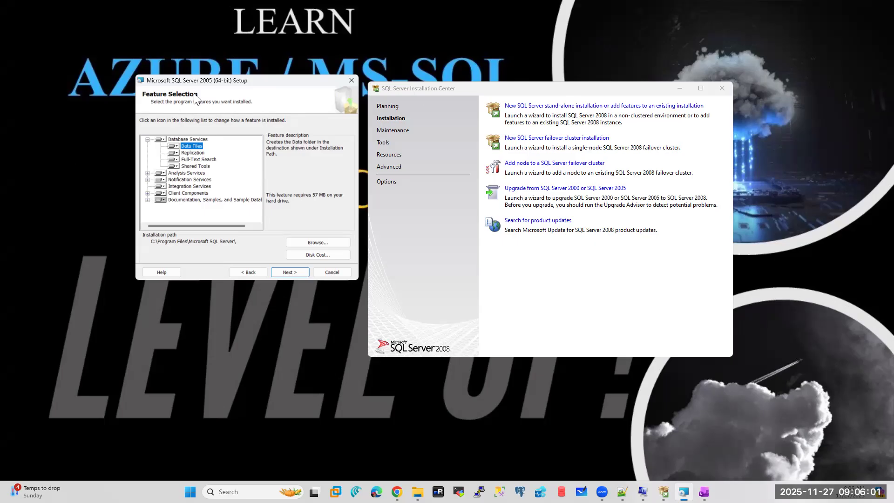
{"action": "left_click", "coordinate": [354, 81]}
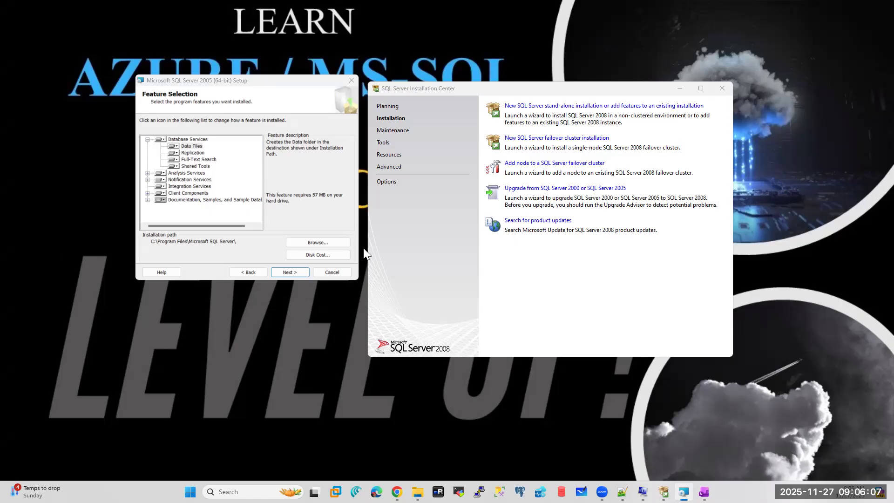
- Cancel the SQL Server 2005 installation, confirm with Yes, and click Finish
{"action": "left_click", "coordinate": [332, 272]}
{"action": "left_click", "coordinate": [401, 294]}
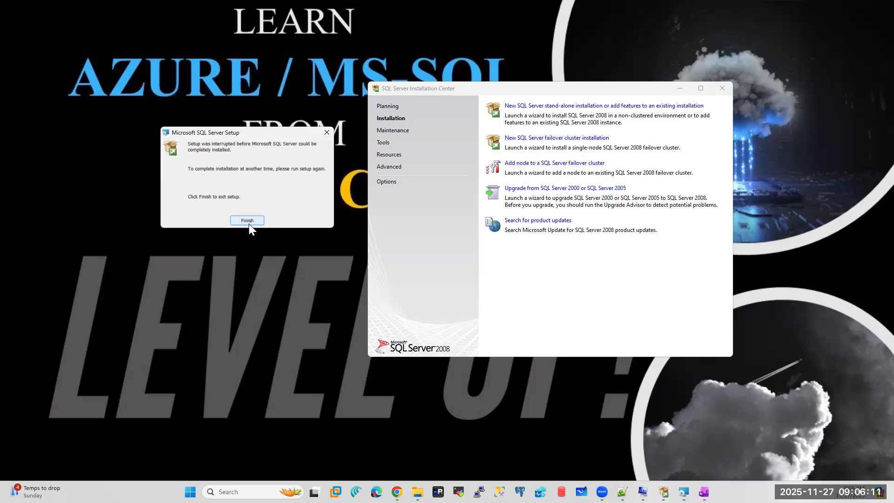
{"action": "left_click", "coordinate": [249, 223]}
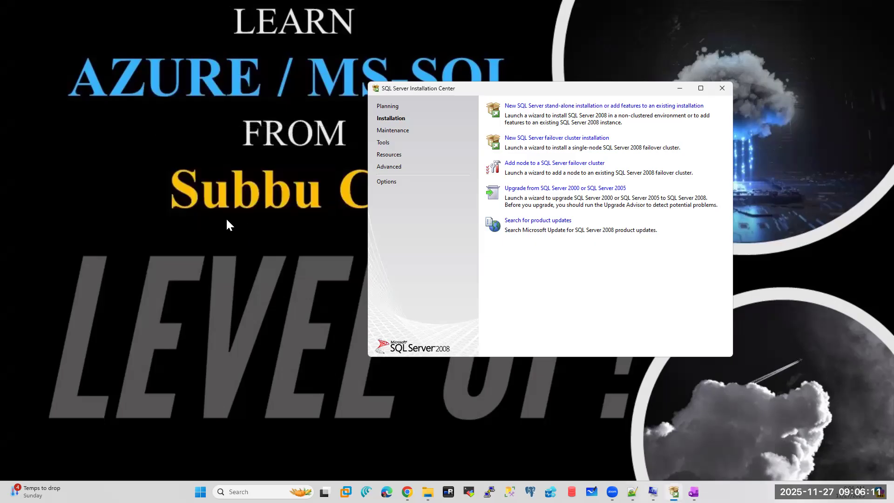
- Launch a new SQL Server 2008 stand-alone installation and close the Installation Center
{"action": "left_click", "coordinate": [563, 108]}
{"action": "left_click", "coordinate": [519, 106]}
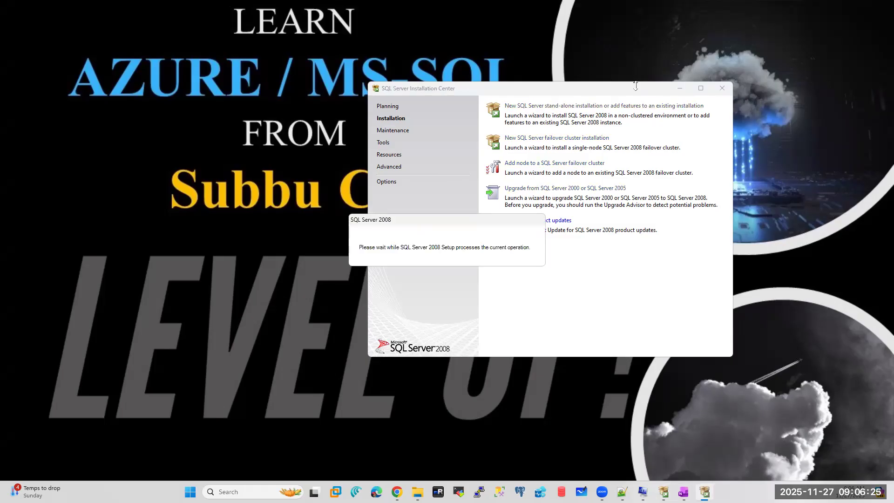
{"action": "left_click", "coordinate": [712, 92]}
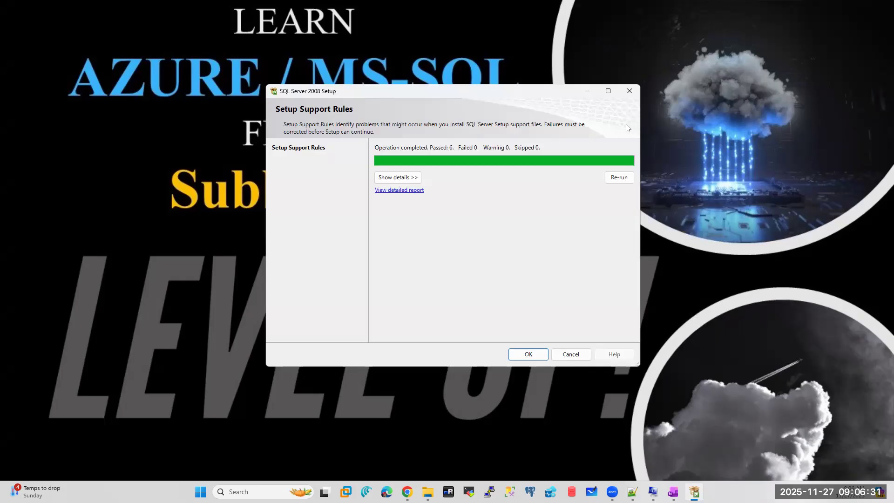
- Accept the passed Setup Support Rules with OK and bring the SQL Server 2008 Setup window forward
{"action": "left_click", "coordinate": [527, 356]}
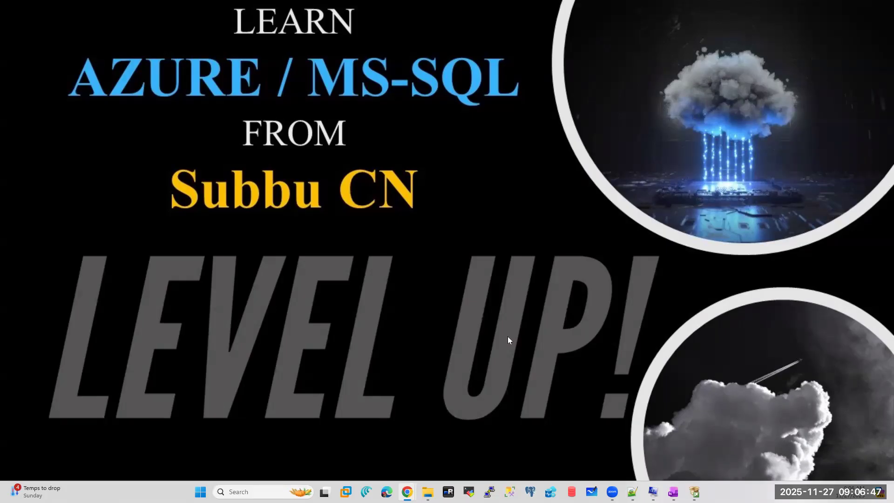
{"action": "left_click", "coordinate": [694, 492]}
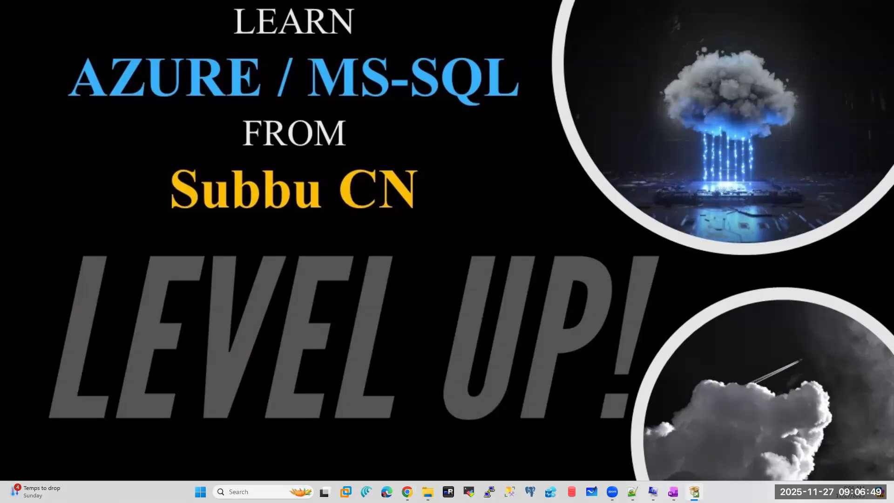
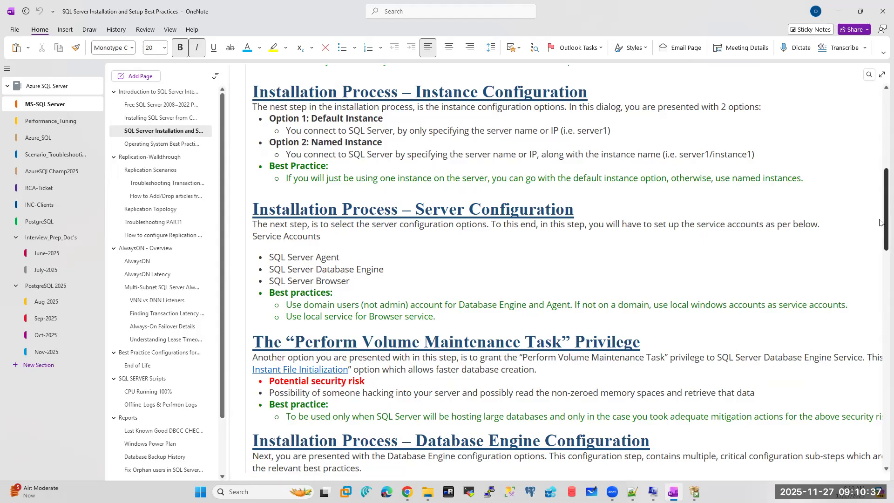
- Scroll the SQL Server Installation and Setup Best Practices notes back to the Planning/Preparation section
{"action": "left_click_drag", "start_coordinate": [880, 219], "coordinate": [871, 112]}
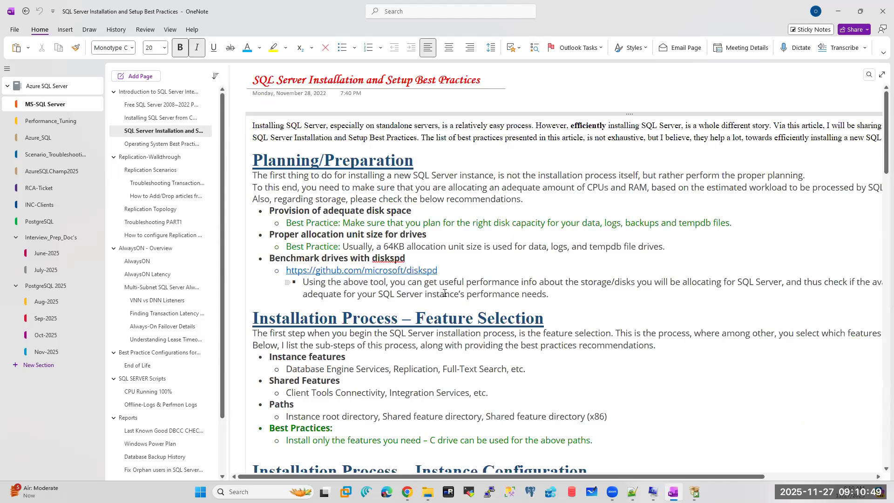
{"action": "scroll", "coordinate": [445, 293], "scroll_direction": "down", "scroll_amount": 5}
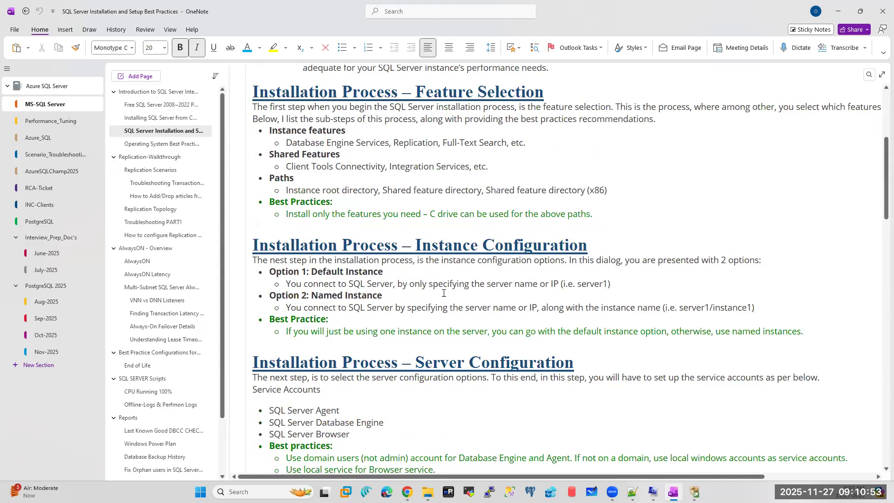
{"action": "scroll", "coordinate": [444, 293], "scroll_direction": "down", "scroll_amount": 2}
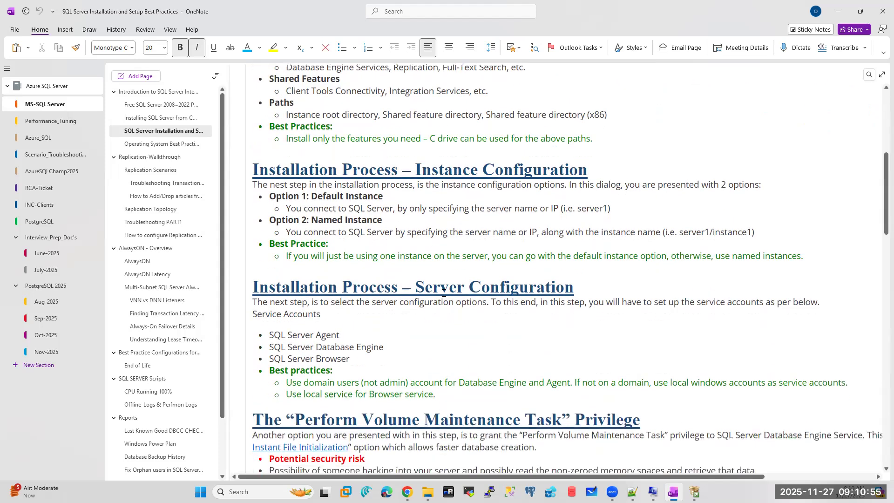
{"action": "scroll", "coordinate": [444, 293], "scroll_direction": "up", "scroll_amount": 2}
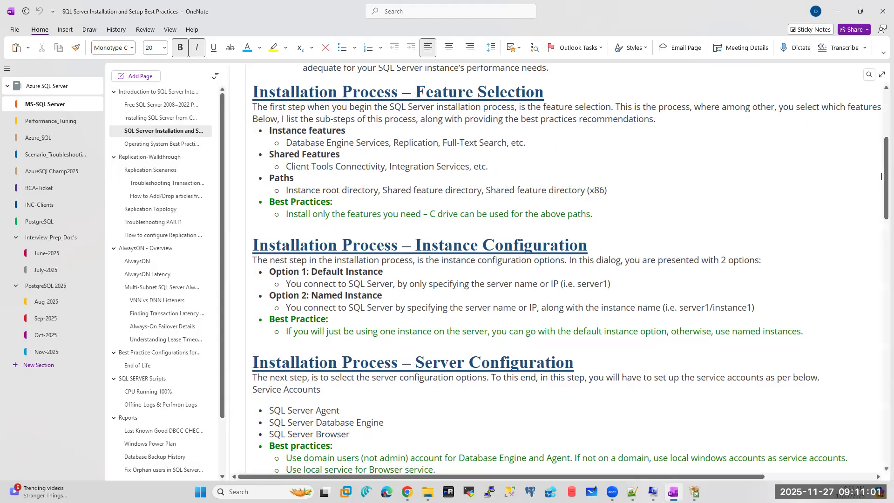
{"action": "scroll", "coordinate": [880, 198], "scroll_direction": "down", "scroll_amount": 1}
{"action": "left_click_drag", "start_coordinate": [880, 198], "coordinate": [880, 356]}
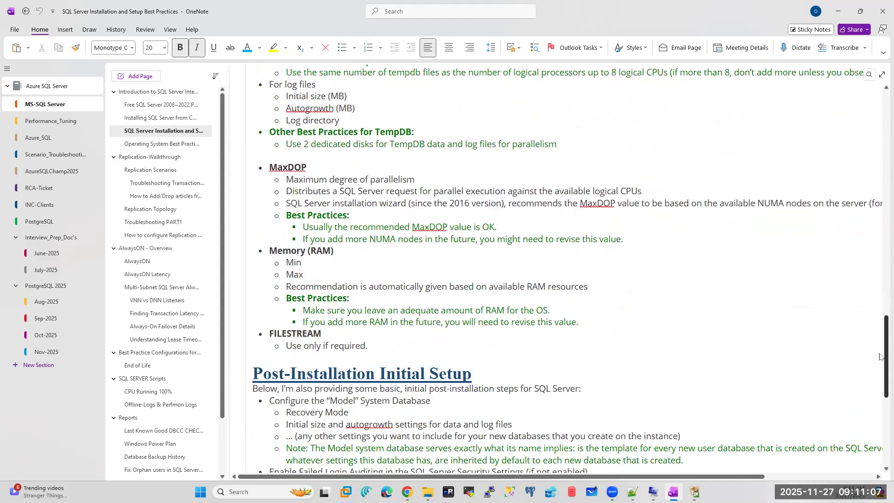
{"action": "double_click", "coordinate": [296, 336]}
{"action": "double_click", "coordinate": [293, 171]}
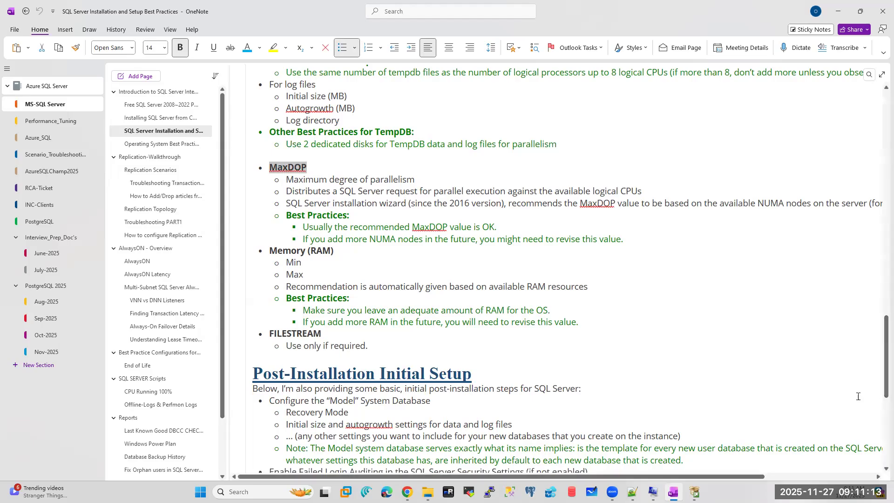
{"action": "scroll", "coordinate": [876, 377], "scroll_direction": "up", "scroll_amount": 5}
{"action": "scroll", "coordinate": [873, 336], "scroll_direction": "up", "scroll_amount": 5}
{"action": "scroll", "coordinate": [874, 289], "scroll_direction": "up", "scroll_amount": 3}
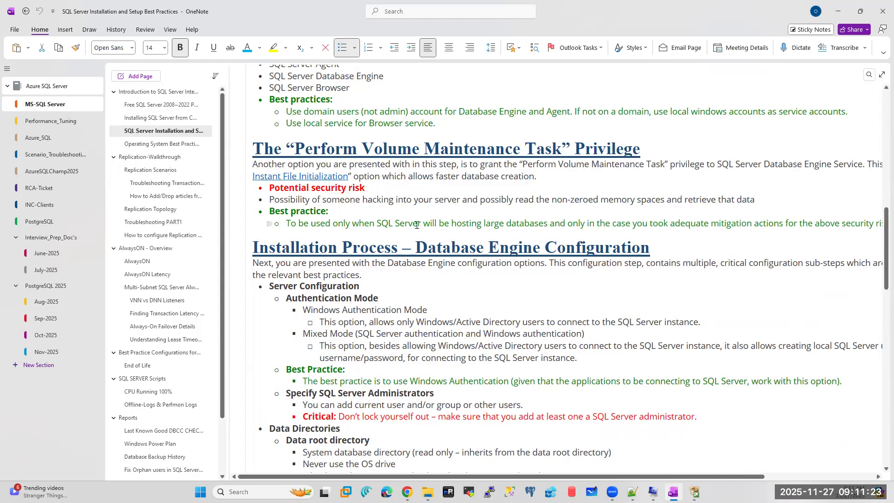
{"action": "left_click_drag", "start_coordinate": [879, 250], "coordinate": [880, 192]}
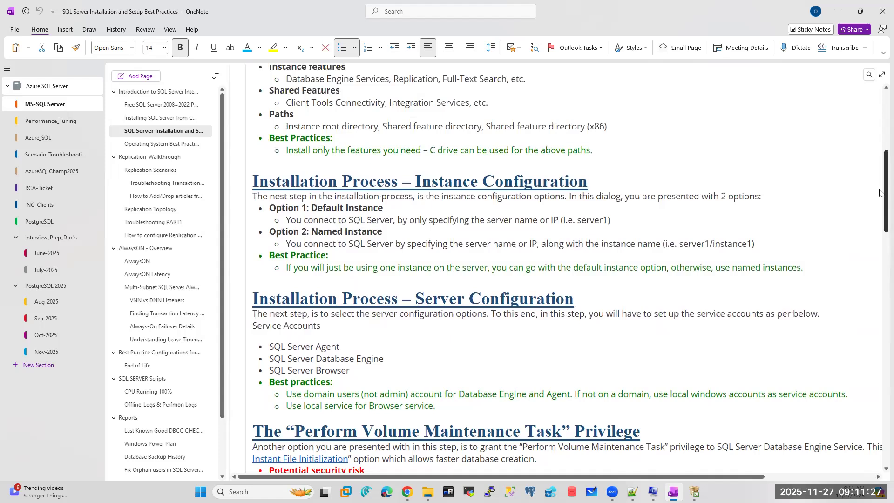
{"action": "left_click_drag", "start_coordinate": [879, 192], "coordinate": [880, 118]}
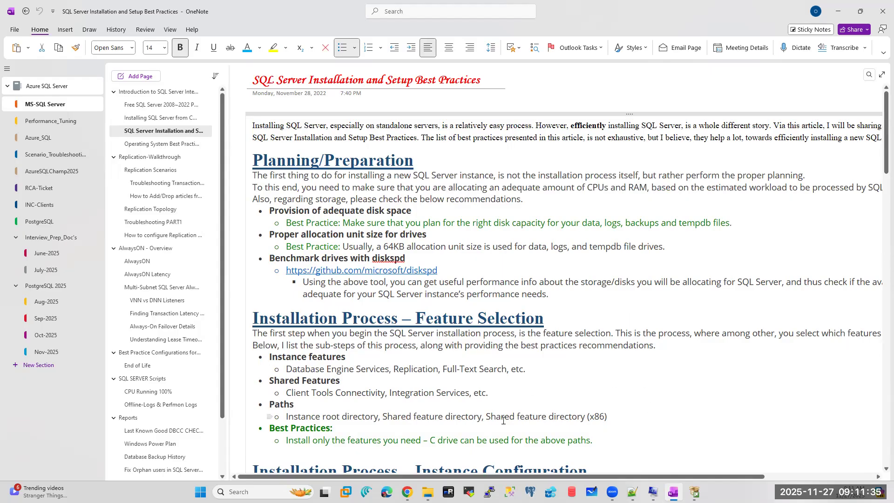
{"action": "left_click", "coordinate": [613, 492]}
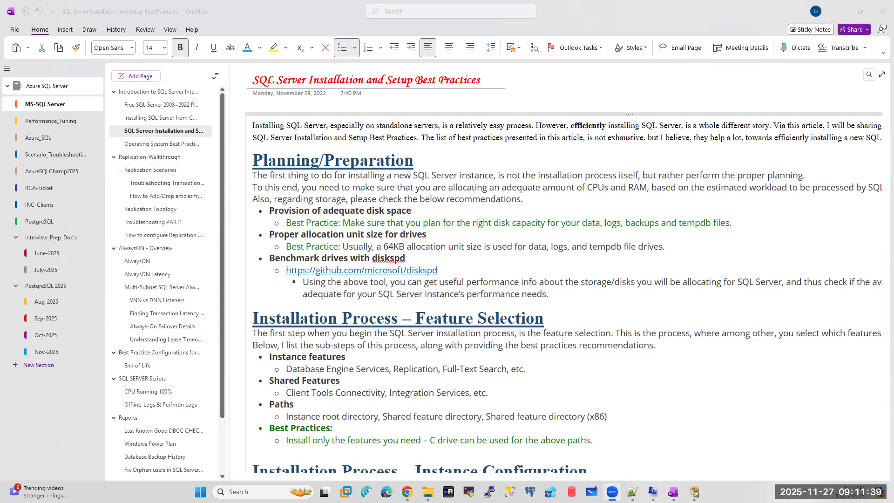
{"action": "left_click", "coordinate": [839, 10]}
- Cancel the SQL Server 2008 Setup wizard and confirm quitting with Yes
{"action": "left_click", "coordinate": [617, 387]}
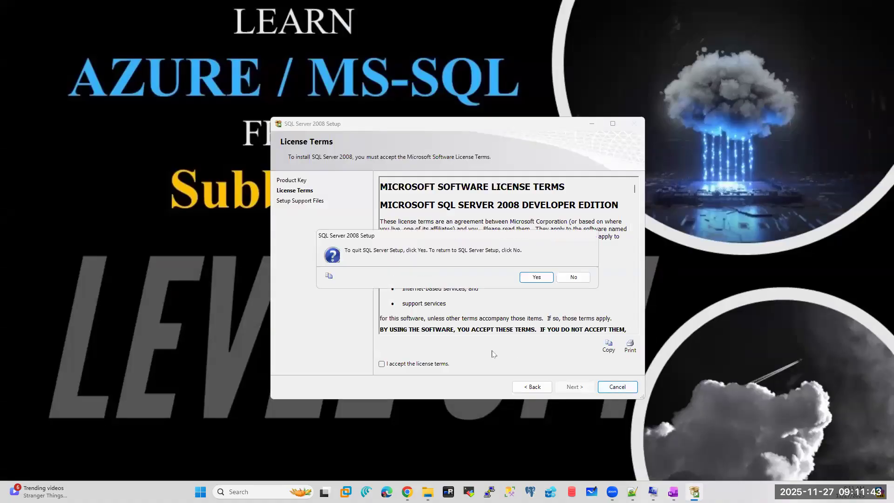
{"action": "left_click", "coordinate": [526, 277]}
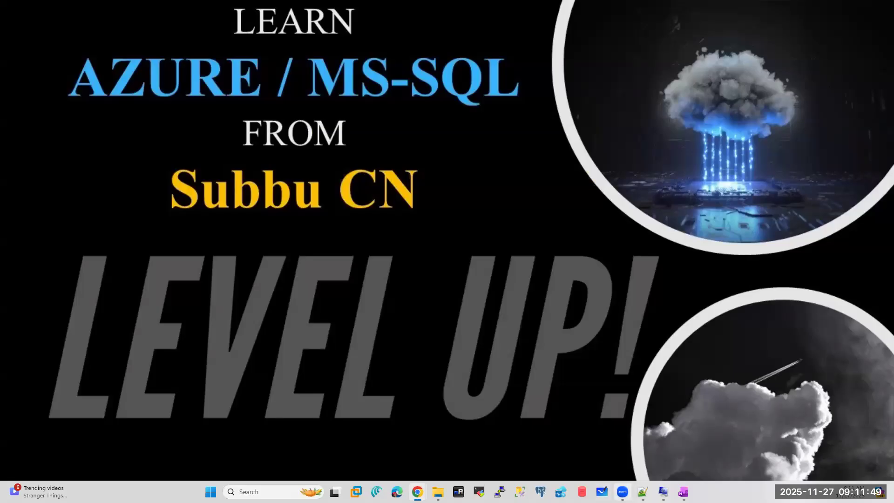
- Bring the Notepad++ window with the Batch#46 running notes to the front
{"action": "left_click", "coordinate": [643, 492]}
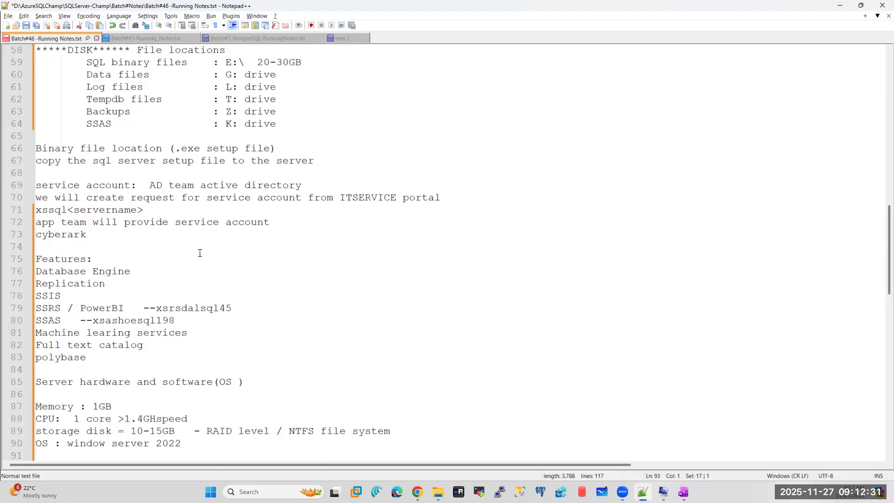
- Minimize the Notepad++ running notes, restore them briefly, then minimize them again
{"action": "left_click", "coordinate": [841, 9]}
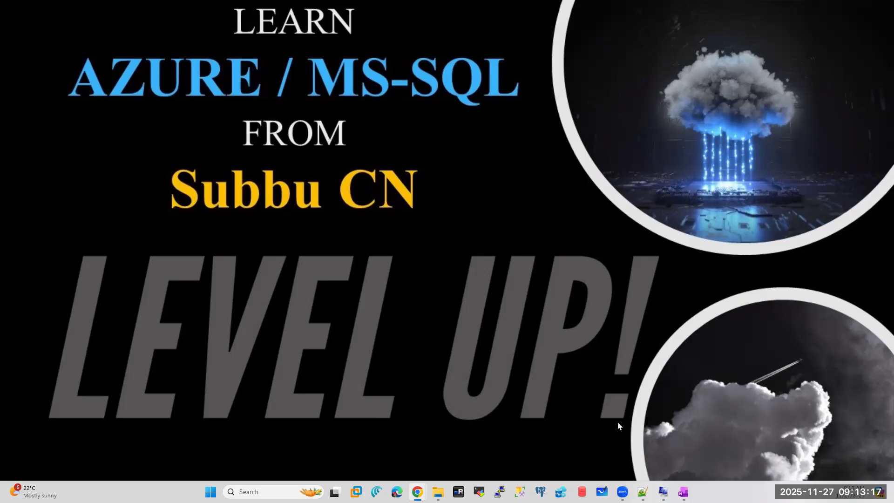
{"action": "left_click", "coordinate": [643, 492]}
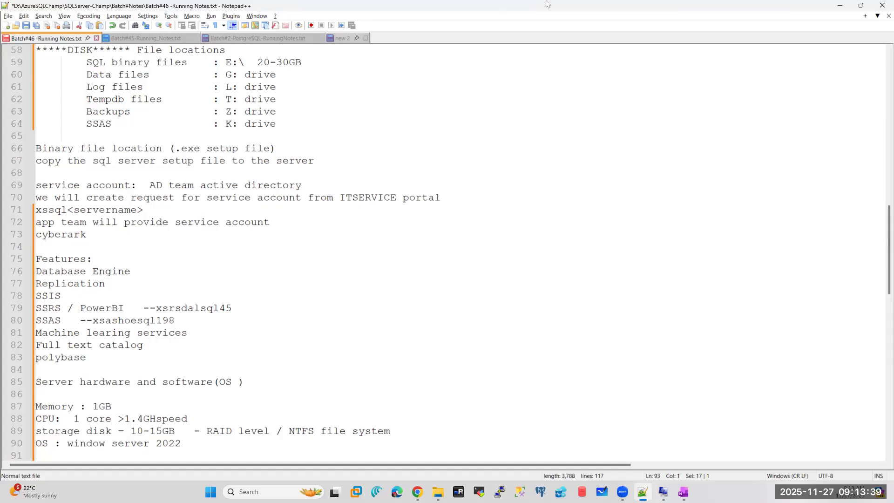
{"action": "left_click", "coordinate": [840, 10]}
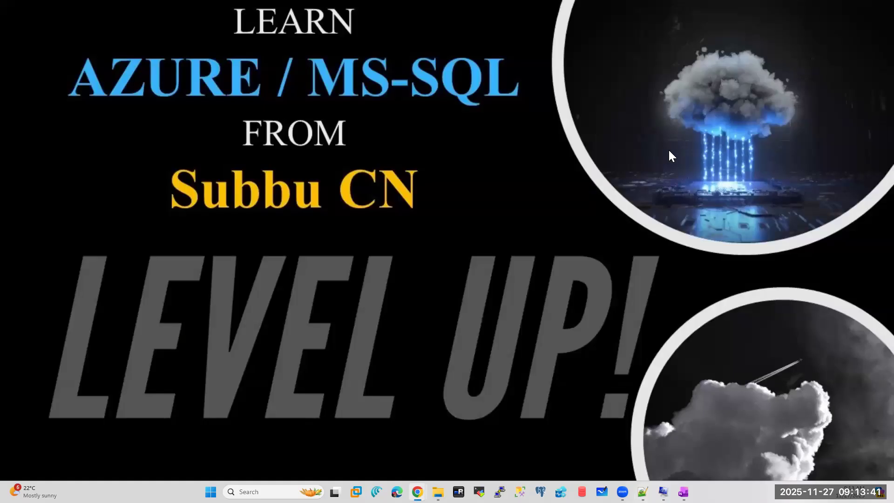
- Bring up Chrome and switch to the 'sql server download' Google results tab
{"action": "mouse_move", "coordinate": [417, 492]}
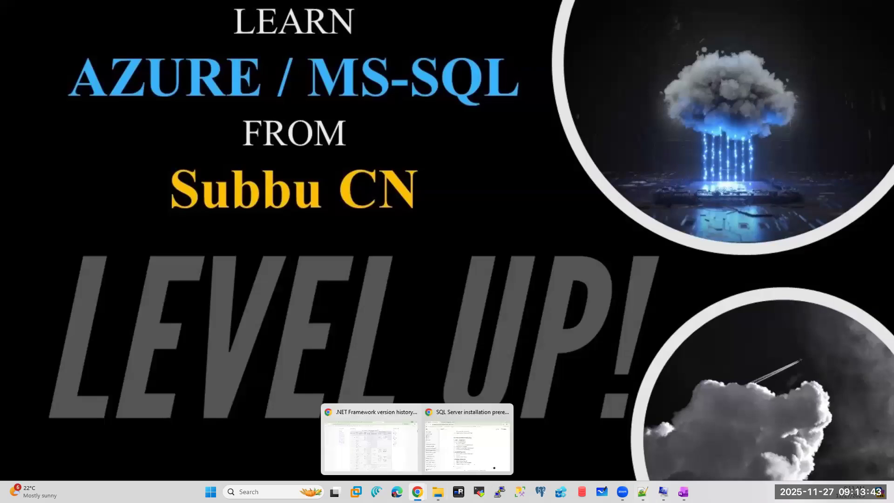
{"action": "left_click", "coordinate": [376, 432]}
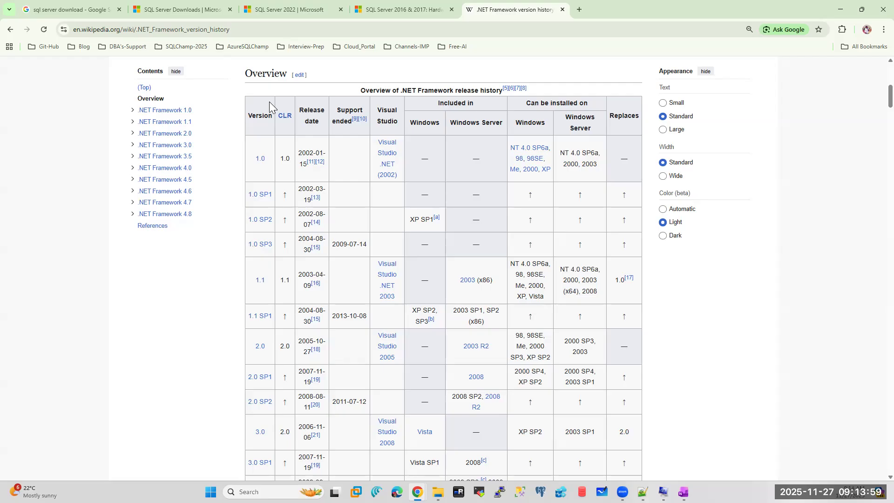
{"action": "left_click", "coordinate": [90, 8]}
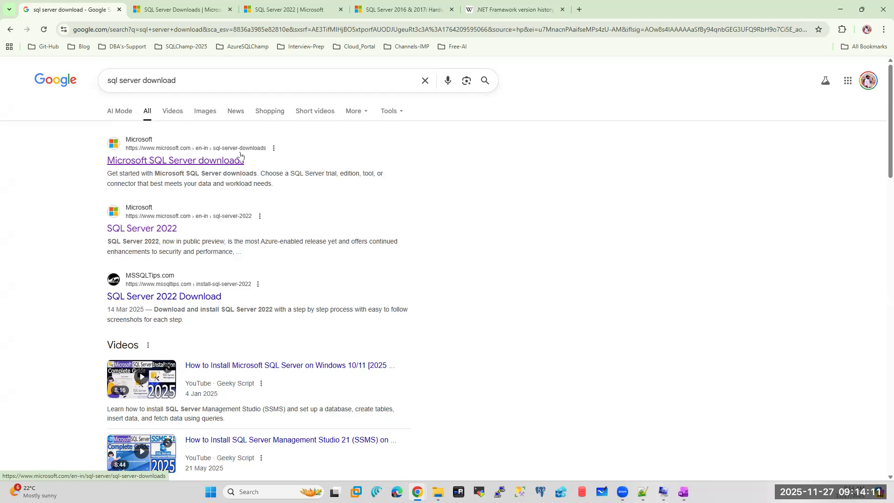
- Switch to the SQL Server downloads tab, reload it, and scroll to the SQL Server 2022 download cards
{"action": "left_click", "coordinate": [175, 8]}
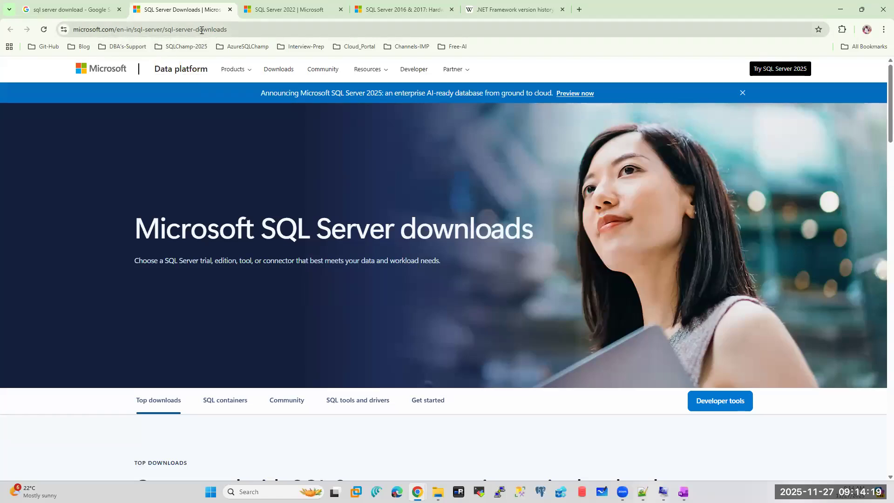
{"action": "scroll", "coordinate": [872, 107], "scroll_direction": "down", "scroll_amount": 2}
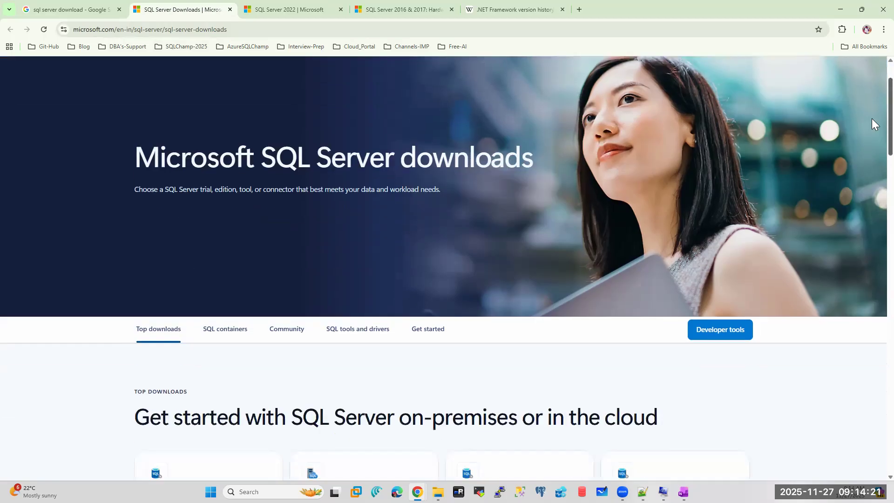
{"action": "scroll", "coordinate": [872, 118], "scroll_direction": "down", "scroll_amount": 15}
{"action": "scroll", "coordinate": [865, 255], "scroll_direction": "up", "scroll_amount": 8}
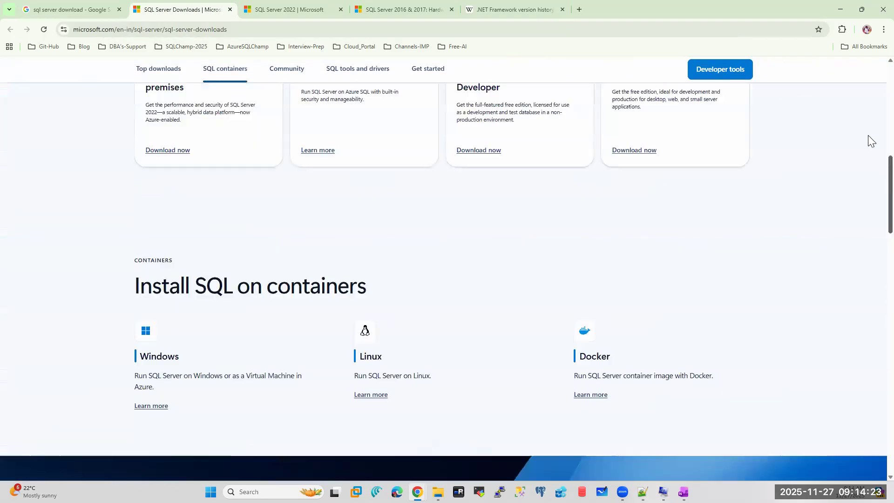
{"action": "scroll", "coordinate": [868, 135], "scroll_direction": "up", "scroll_amount": 10}
{"action": "left_click", "coordinate": [277, 72]}
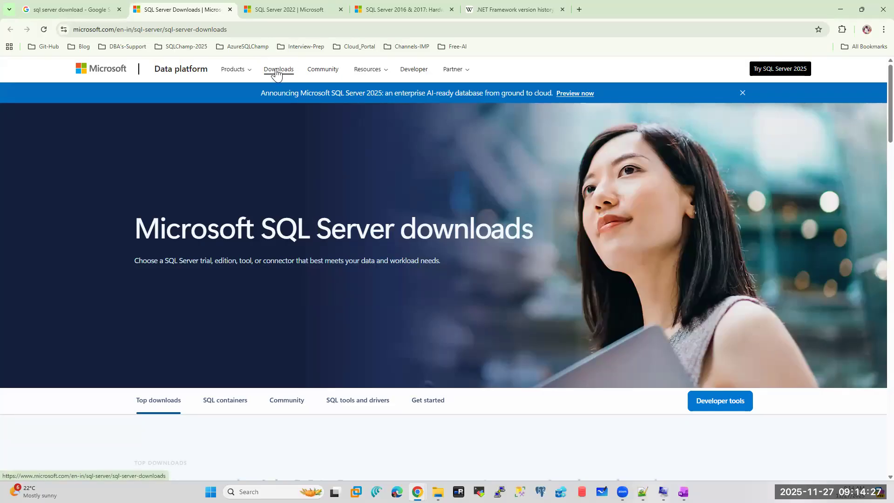
{"action": "scroll", "coordinate": [872, 116], "scroll_direction": "down", "scroll_amount": 3}
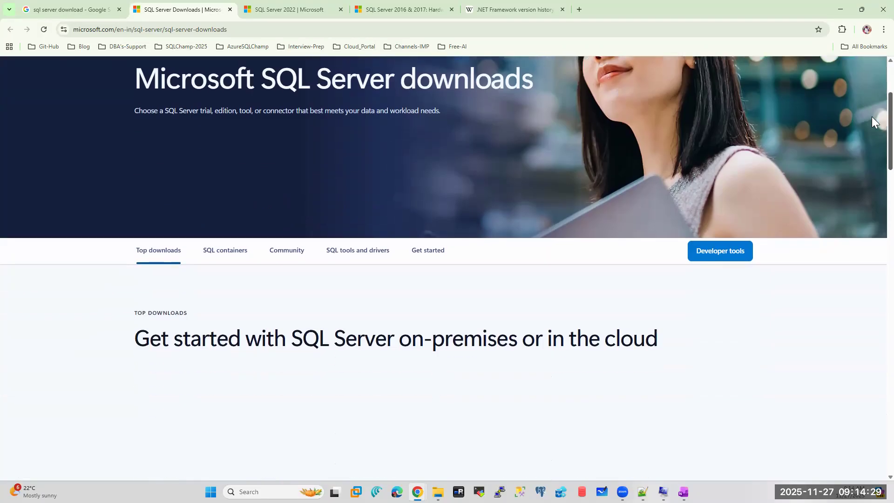
{"action": "scroll", "coordinate": [872, 140], "scroll_direction": "down", "scroll_amount": 5}
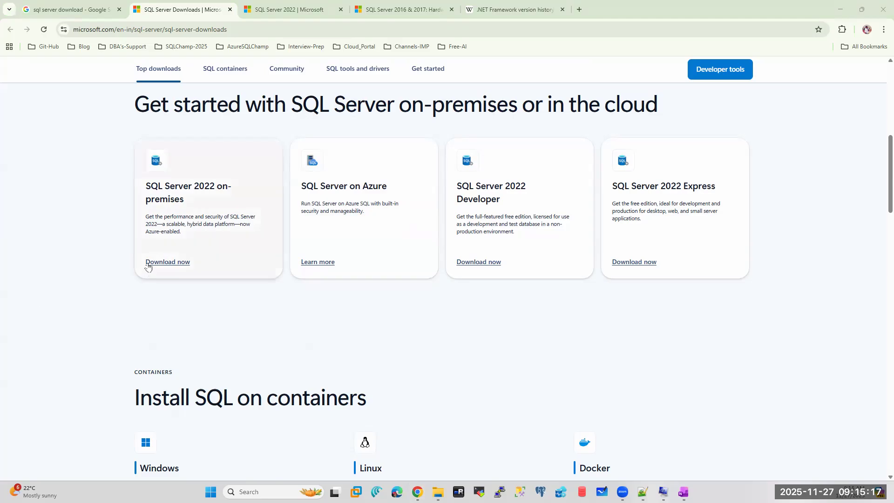
- Start the SQL Server 2022 on-premises download, then open my.visualstudio.com in a new tab
{"action": "left_click", "coordinate": [160, 262]}
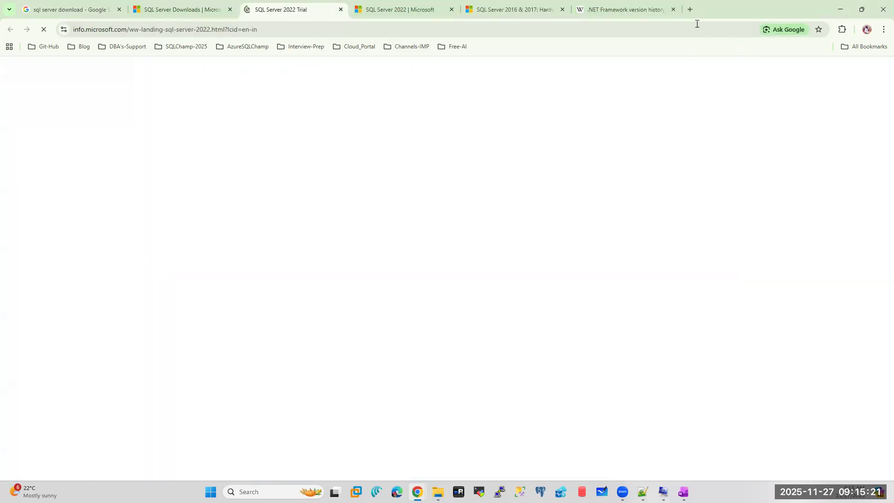
{"action": "left_click", "coordinate": [691, 10]}
{"action": "type", "text": "my"}
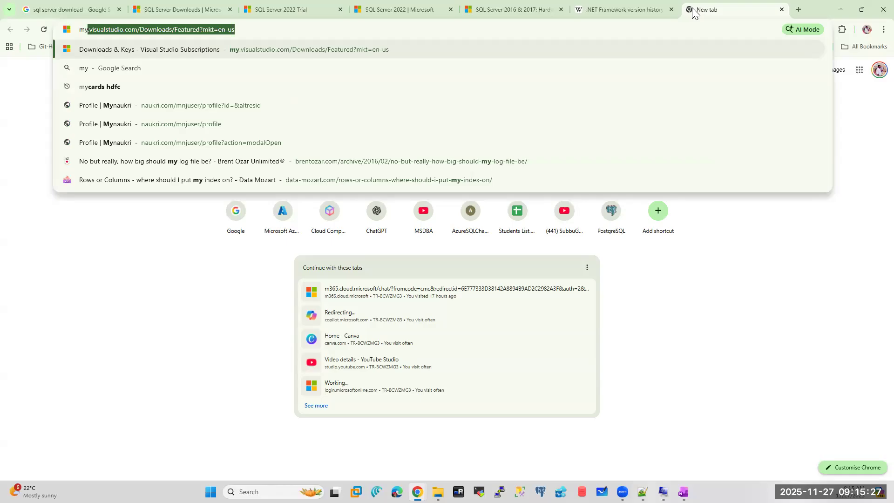
{"action": "key", "text": "Return"}
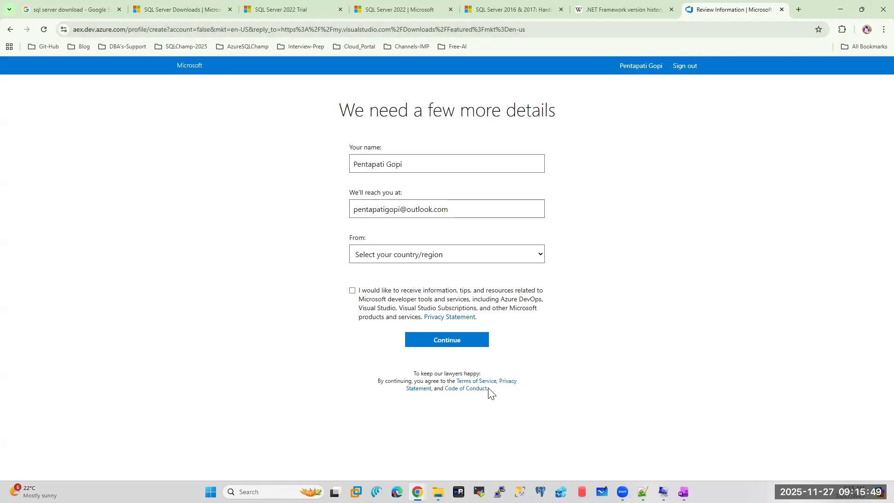
- Submit the Visual Studio profile form with India as country, then return to the SQL Server Downloads tab
{"action": "left_click", "coordinate": [352, 290]}
{"action": "left_click", "coordinate": [450, 343]}
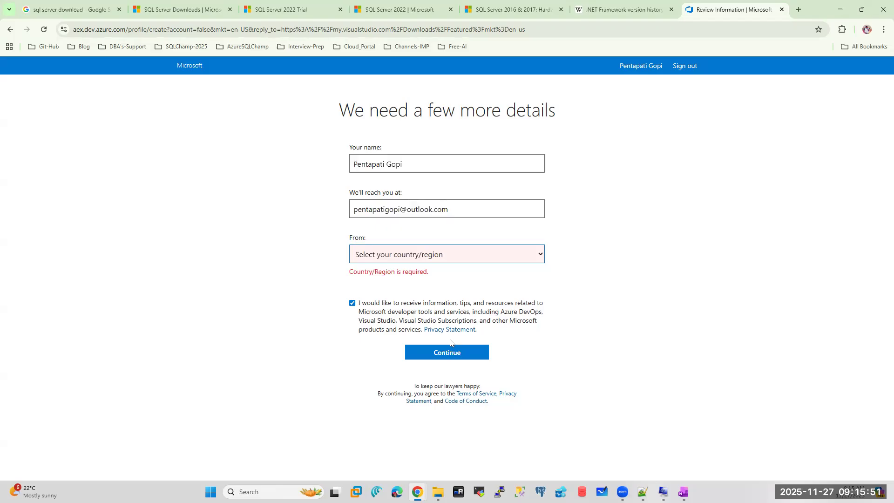
{"action": "left_click", "coordinate": [435, 259]}
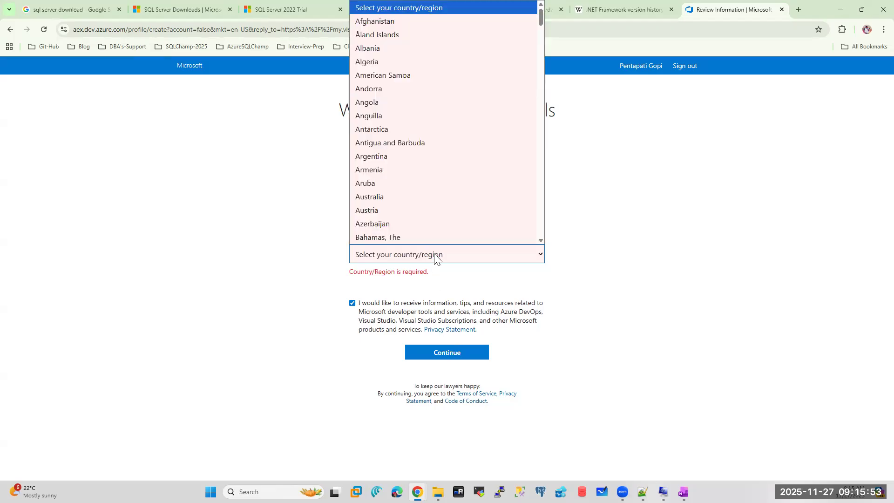
{"action": "type", "text": "in"}
{"action": "left_click", "coordinate": [414, 239]}
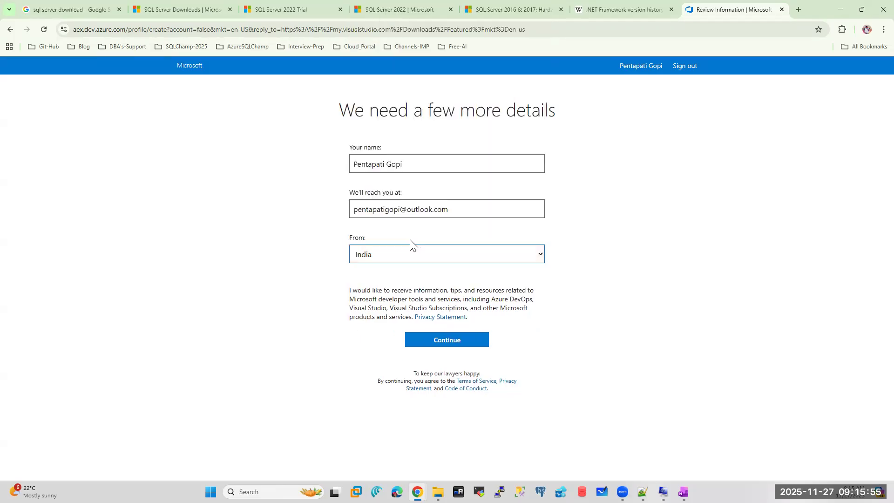
{"action": "left_click", "coordinate": [455, 339]}
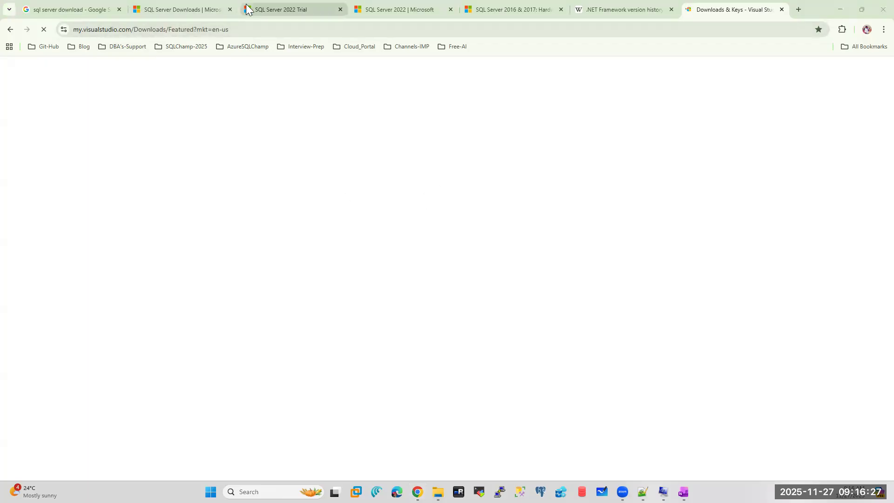
{"action": "left_click", "coordinate": [196, 9]}
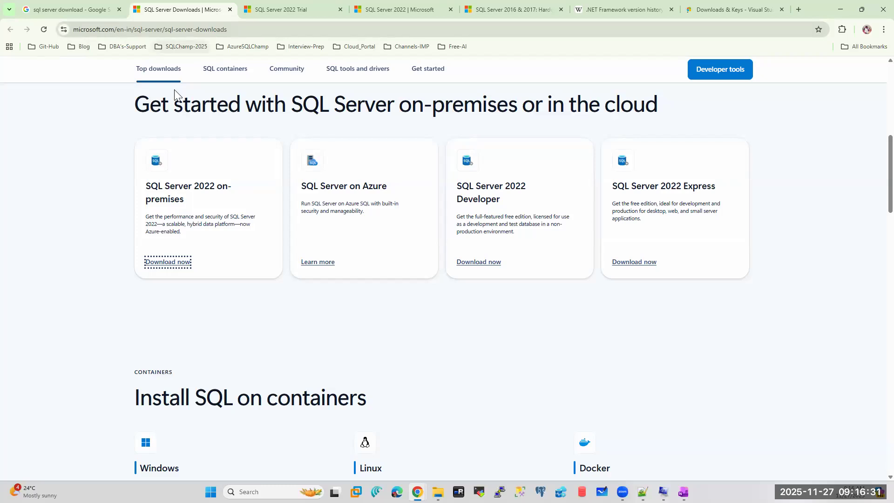
- On the SQL Server 2022 Trial form, enter the registrant's first and last name
{"action": "left_click", "coordinate": [270, 11]}
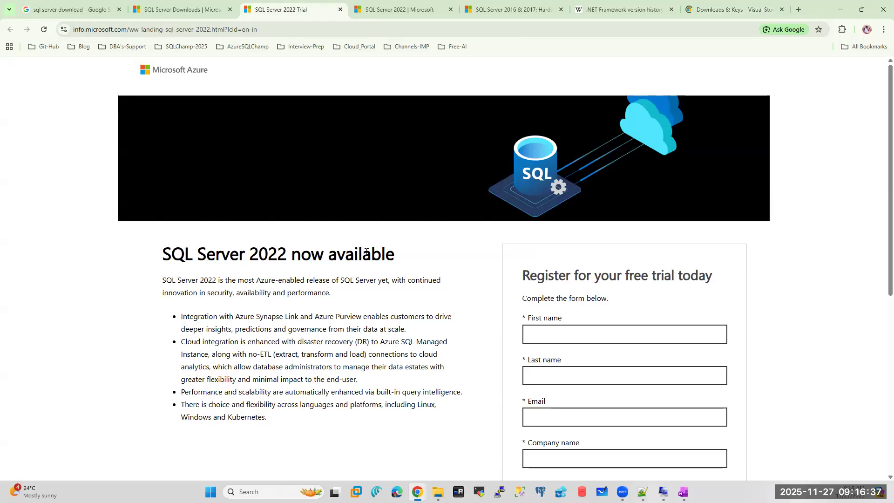
{"action": "scroll", "coordinate": [368, 254], "scroll_direction": "down", "scroll_amount": 5}
{"action": "left_click", "coordinate": [550, 109]}
{"action": "type", "text": "Subbu"}
{"action": "key", "text": "Tab"}
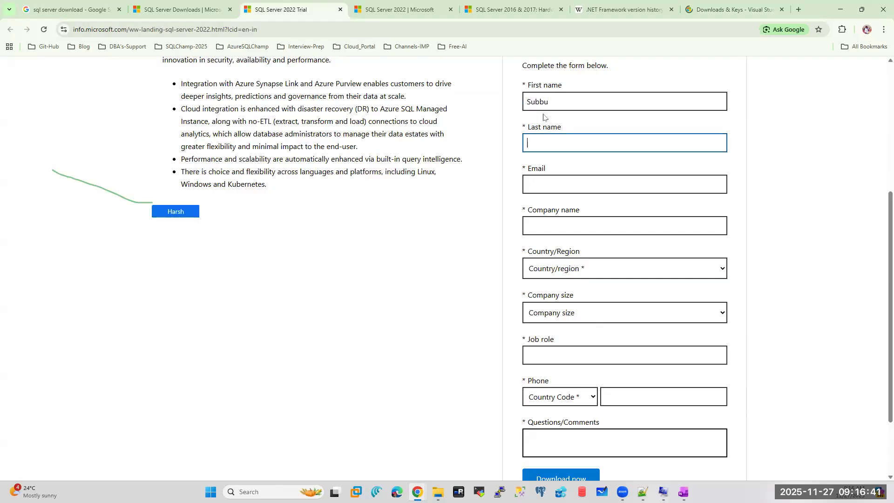
{"action": "type", "text": "CN"}
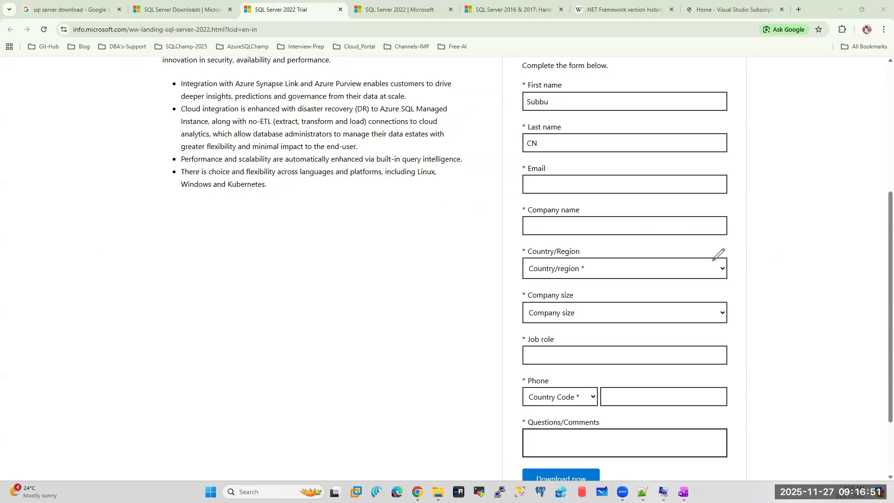
- Fill in the registrant's e-mail address and IBM as the company name
{"action": "left_click", "coordinate": [547, 189]}
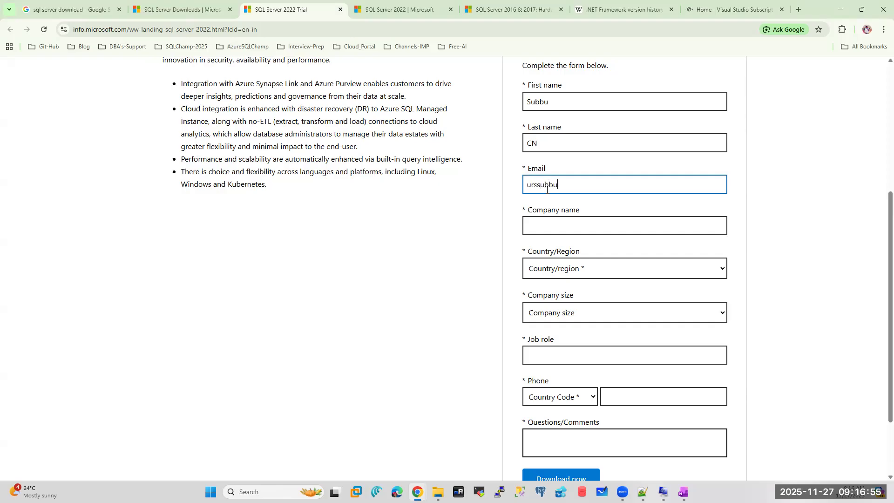
{"action": "key", "text": "Tab"}
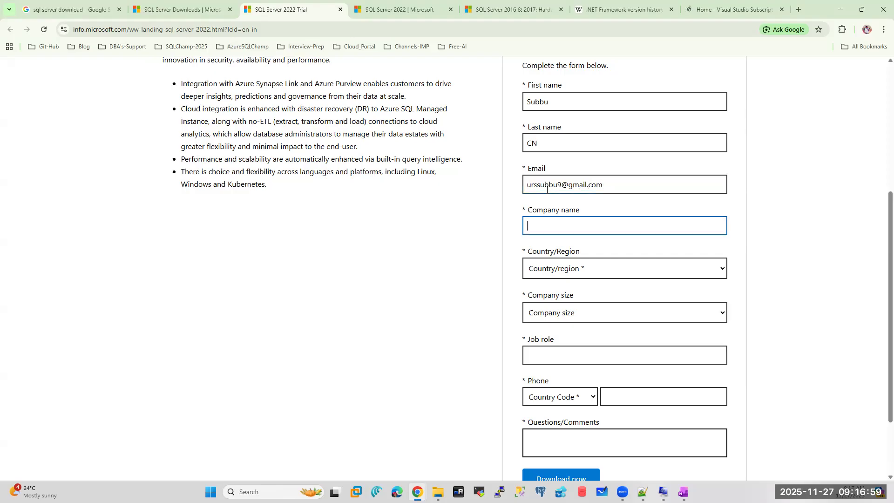
{"action": "type", "text": "ID"}
{"action": "type", "text": "M"}
{"action": "key", "text": "BackSpace"}
{"action": "key", "text": "BackSpace"}
{"action": "type", "text": "BM"}
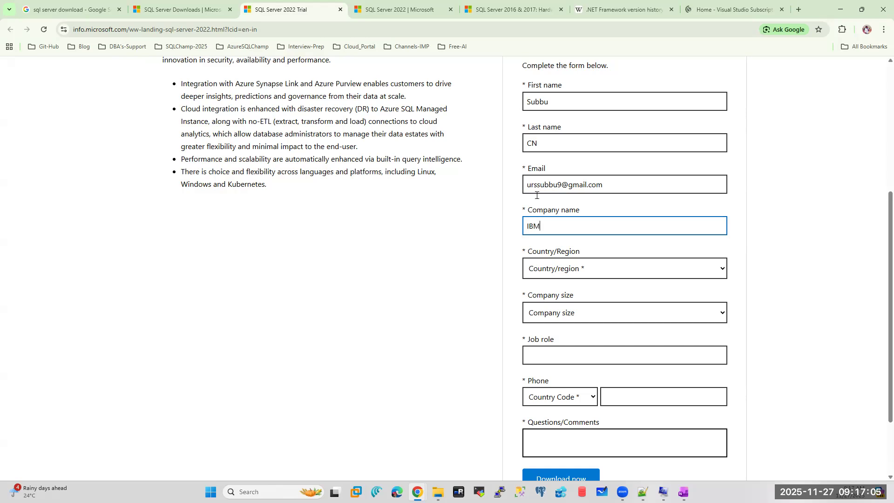
- Set country to India, company size to 1000+, and job role to DBA
{"action": "left_click", "coordinate": [548, 268]}
{"action": "key", "text": "i"}
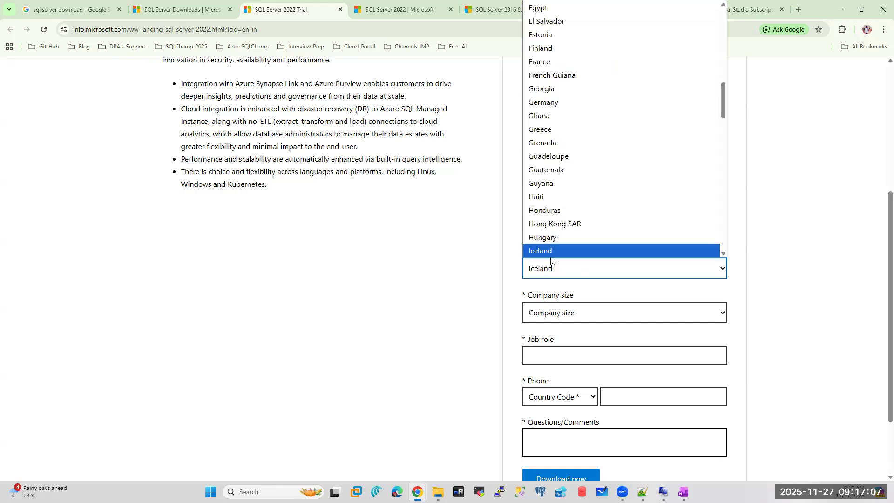
{"action": "scroll", "coordinate": [548, 212], "scroll_direction": "down", "scroll_amount": 2}
{"action": "left_click", "coordinate": [533, 172]}
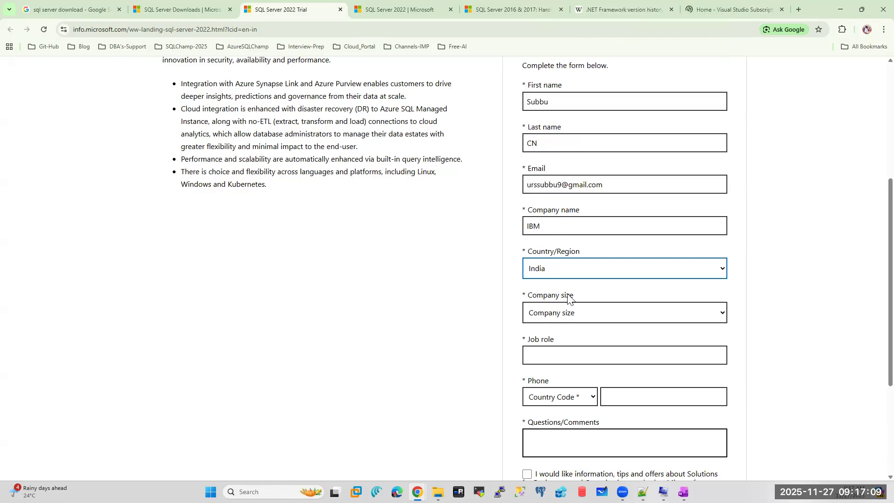
{"action": "left_click", "coordinate": [546, 320]}
{"action": "left_click", "coordinate": [533, 442]}
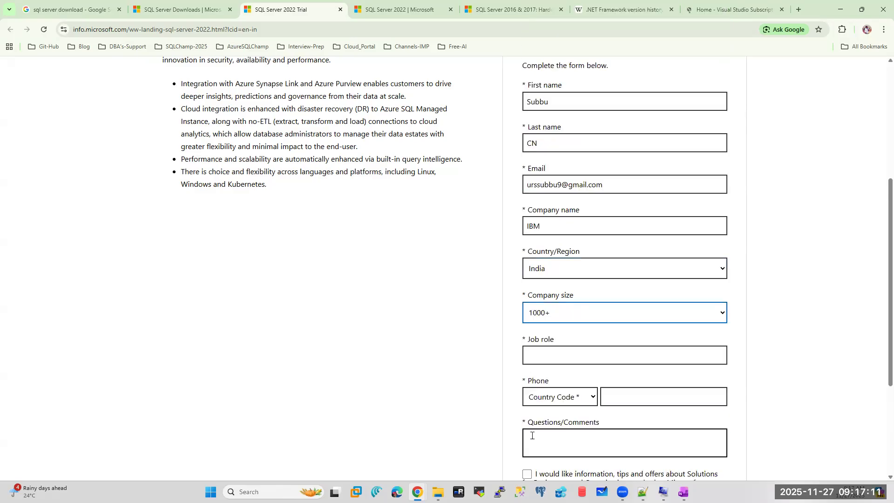
{"action": "left_click", "coordinate": [555, 354]}
{"action": "type", "text": "DBA"}
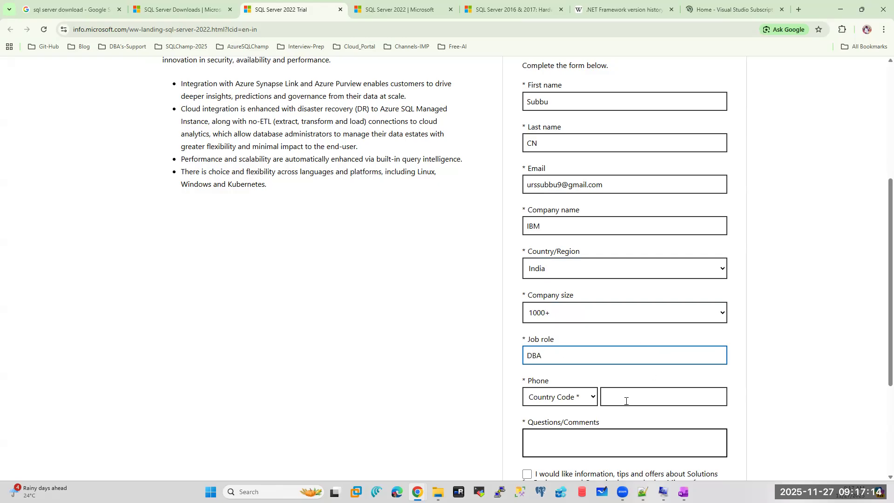
- Choose the India (+91) phone code and enter the registrant's phone number
{"action": "left_click", "coordinate": [585, 404]}
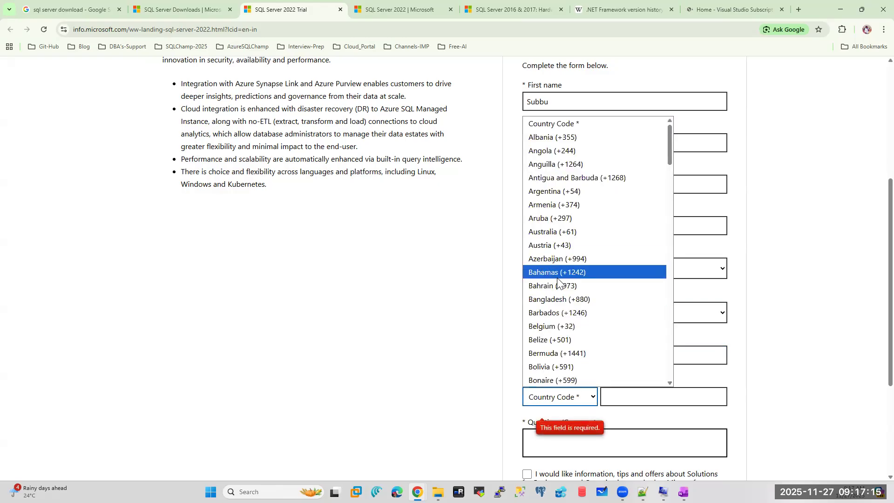
{"action": "type", "text": "india"}
{"action": "left_click", "coordinate": [547, 380]}
{"action": "left_click", "coordinate": [623, 395]}
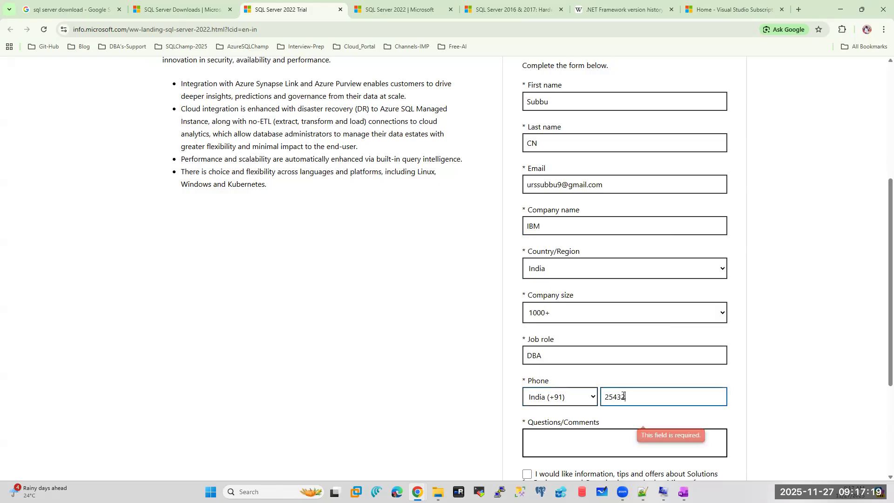
{"action": "left_click", "coordinate": [732, 344]}
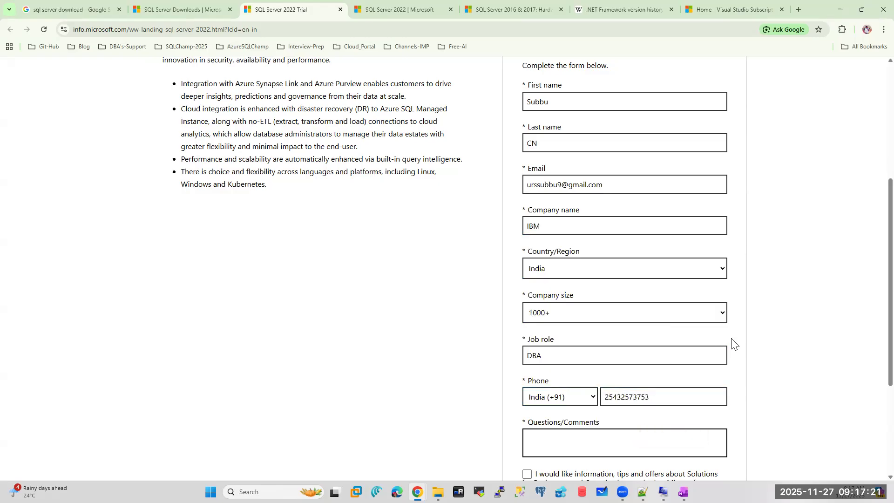
- Tick both consent boxes, add the comment 'zcasz', and submit the trial registration
{"action": "scroll", "coordinate": [733, 343], "scroll_direction": "down", "scroll_amount": 4}
{"action": "left_click", "coordinate": [528, 301]}
{"action": "left_click", "coordinate": [527, 340]}
{"action": "left_click", "coordinate": [538, 260]}
{"action": "type", "text": "zcasz"}
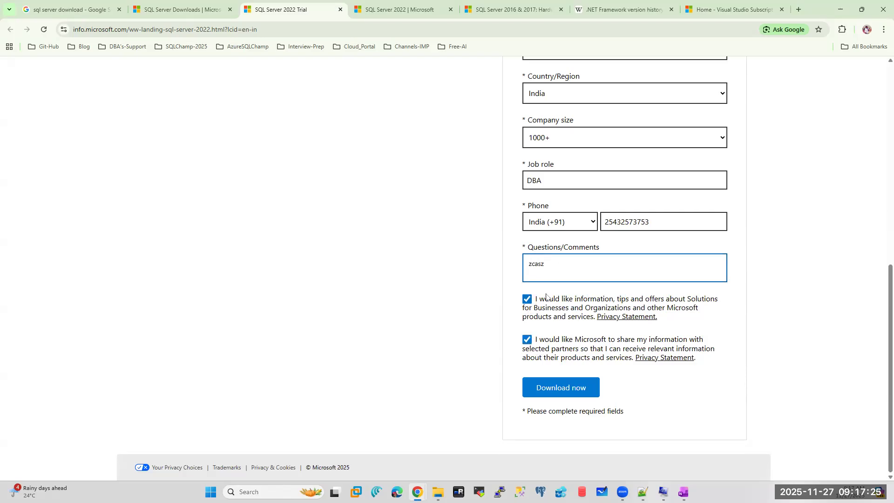
{"action": "left_click", "coordinate": [557, 390]}
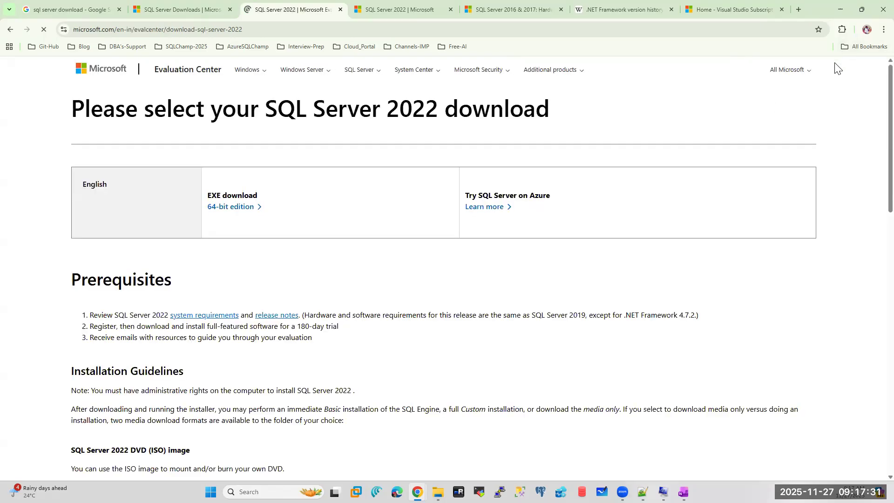
- Download the 64-bit SQL Server 2022 evaluation EXE and run SQL2022-SSEI-Eval (3).exe
{"action": "left_click", "coordinate": [235, 208]}
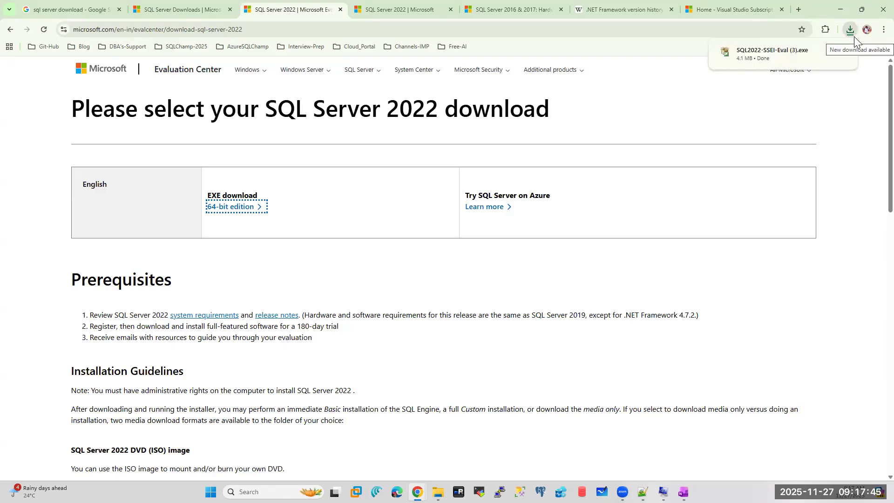
{"action": "left_click", "coordinate": [770, 56]}
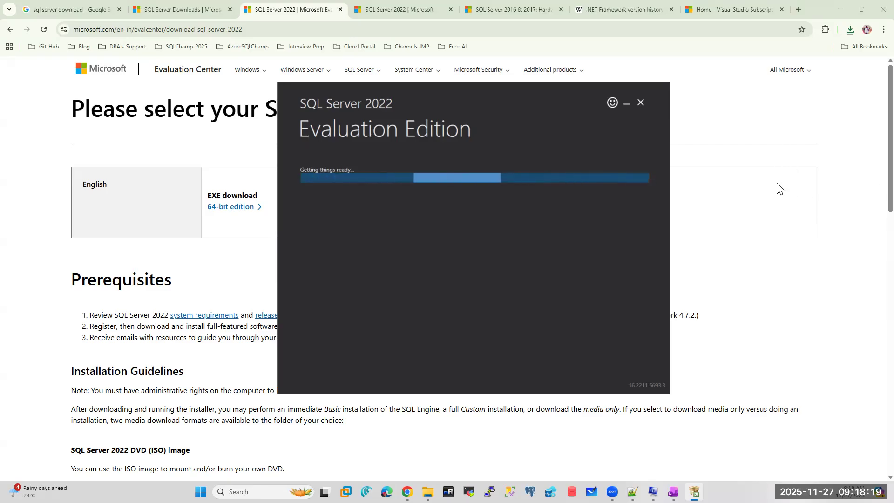
- Relaunch SQL2022-SSEI-Eval (3).exe from Chrome's downloads and choose the Download Media option
{"action": "left_click", "coordinate": [850, 31]}
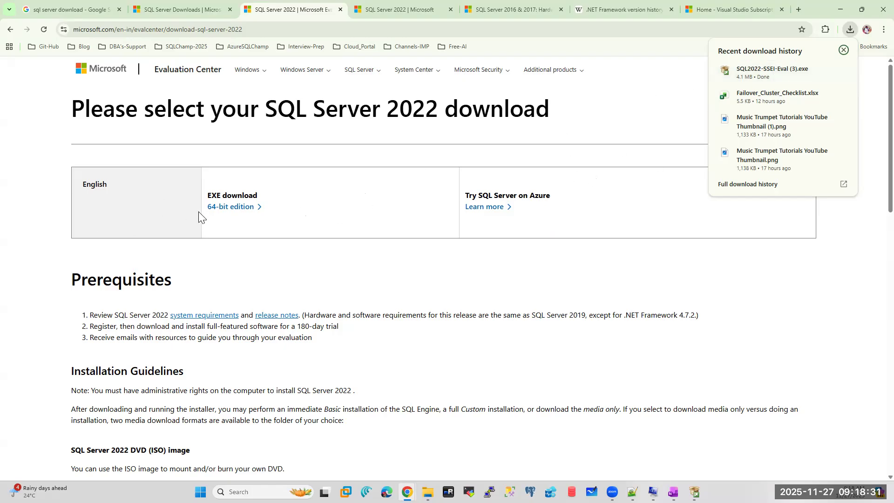
{"action": "left_click", "coordinate": [740, 81]}
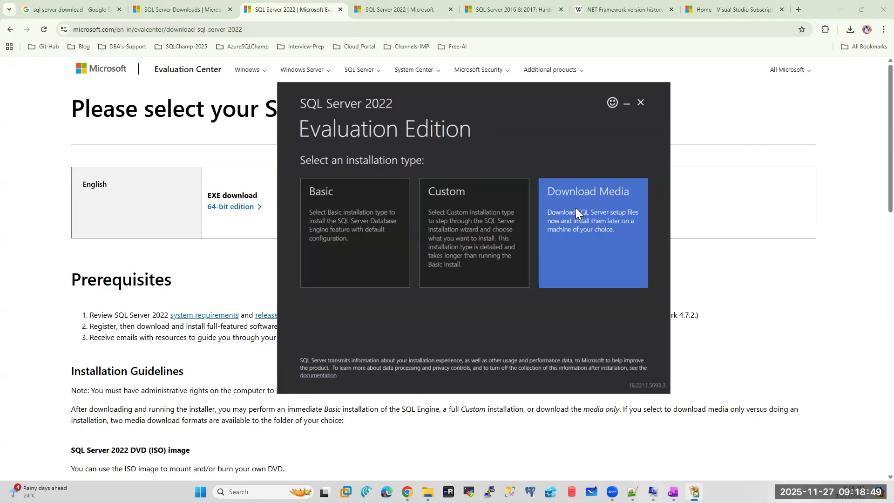
{"action": "left_click", "coordinate": [590, 197]}
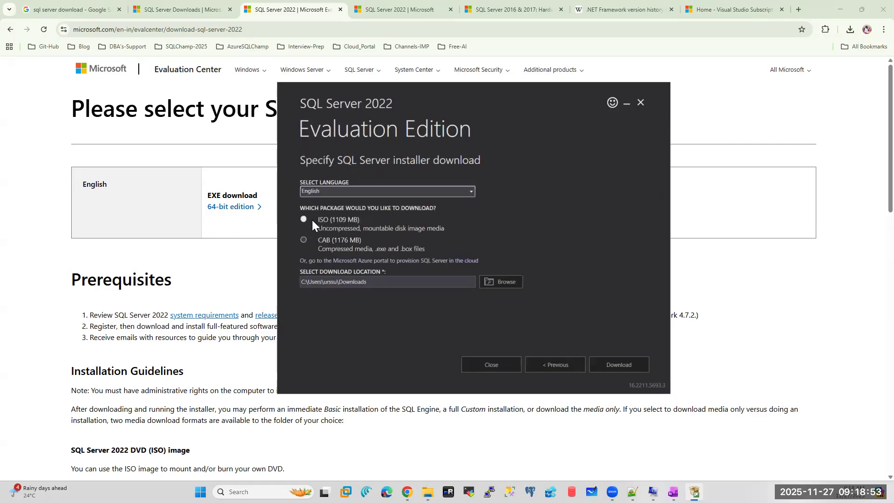
- Set the media download location to Data (D:) and start downloading the 1109 MB ISO
{"action": "left_click", "coordinate": [510, 278]}
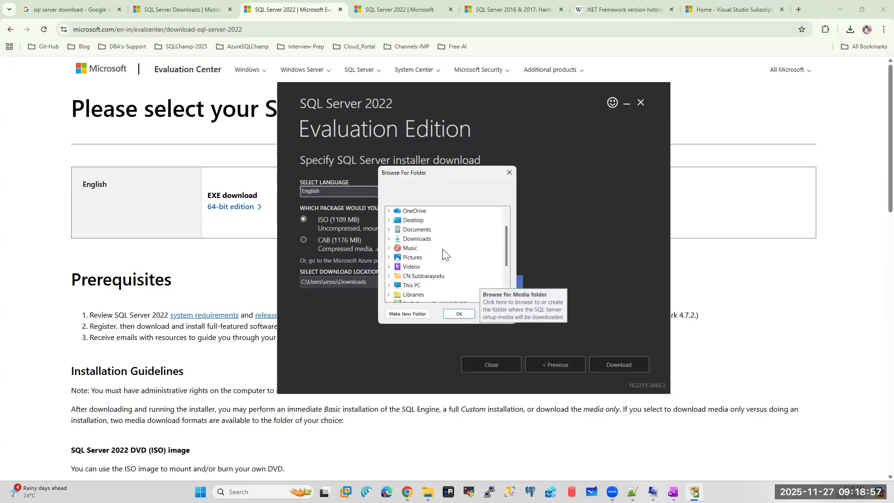
{"action": "left_click", "coordinate": [388, 285]}
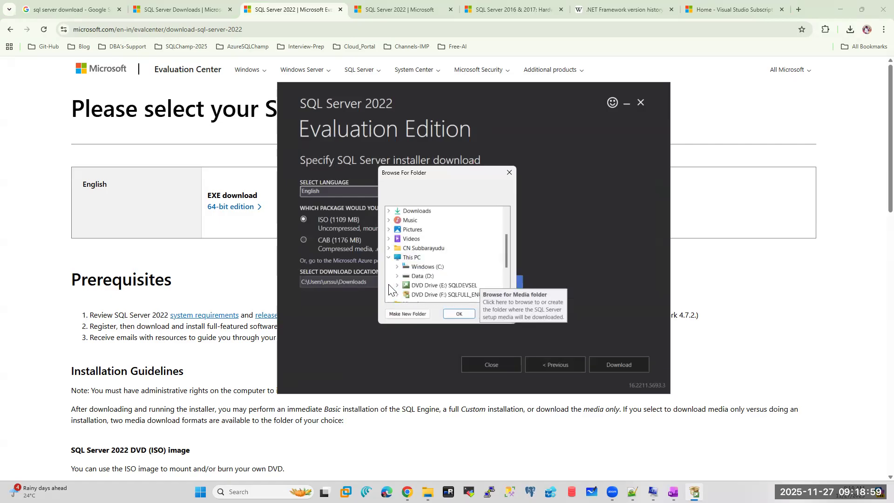
{"action": "double_click", "coordinate": [421, 276]}
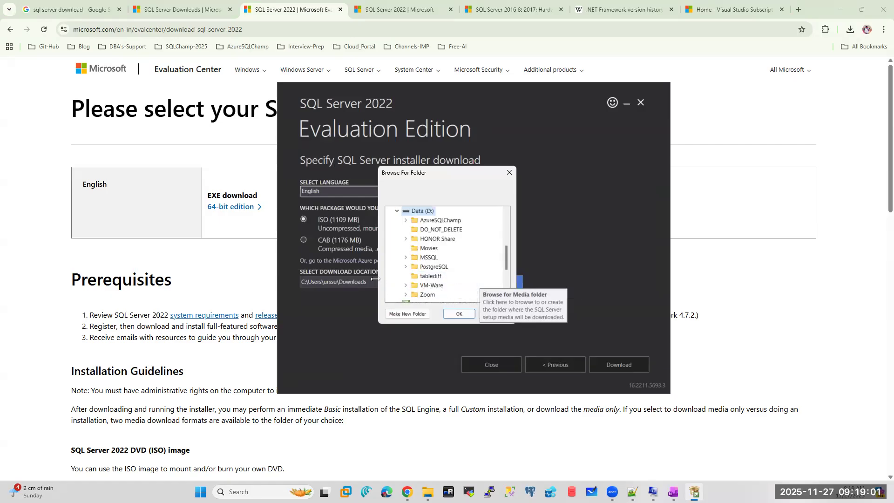
{"action": "left_click", "coordinate": [458, 313]}
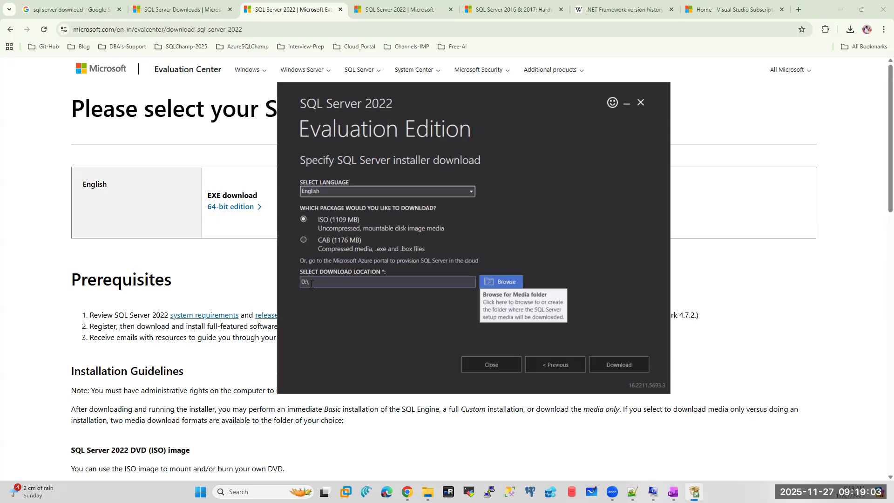
{"action": "left_click", "coordinate": [626, 364]}
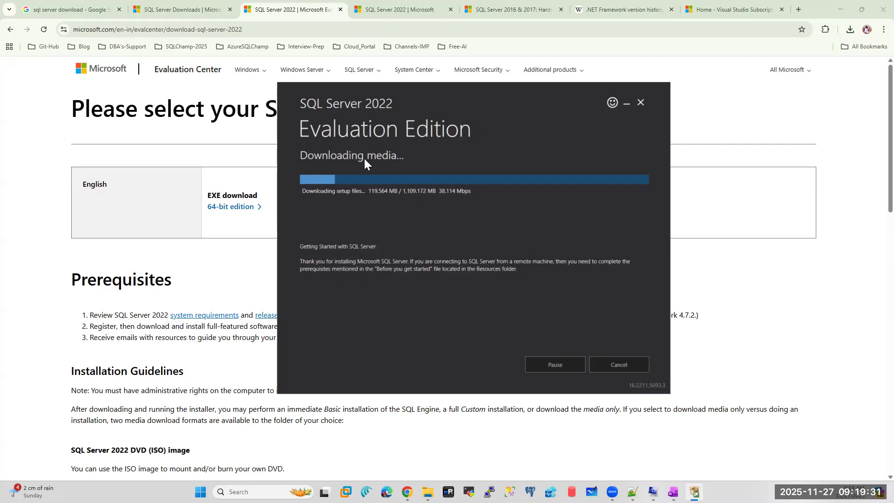
{"action": "left_click", "coordinate": [168, 6]}
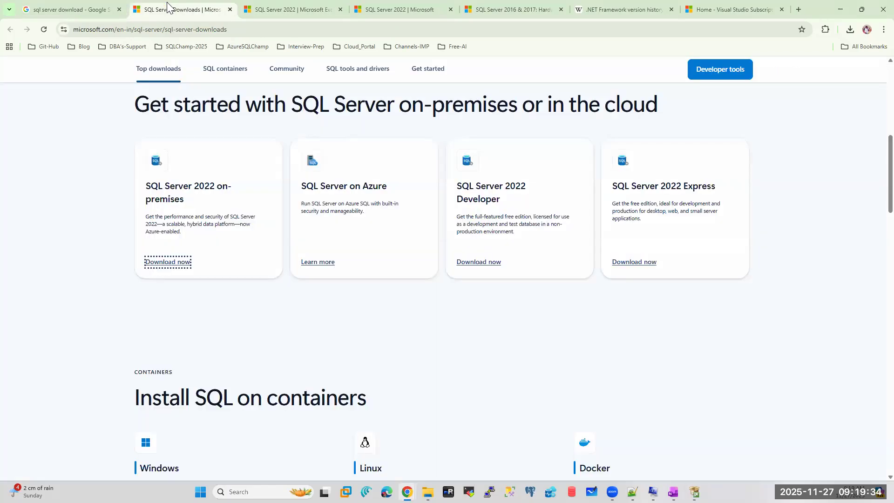
- Change the Google query to 'sql server 2019 download' and open the SQL Server 2019 Express page
{"action": "left_click", "coordinate": [46, 9]}
{"action": "left_click_drag", "start_coordinate": [193, 84], "coordinate": [145, 77]}
{"action": "type", "text": "2019"}
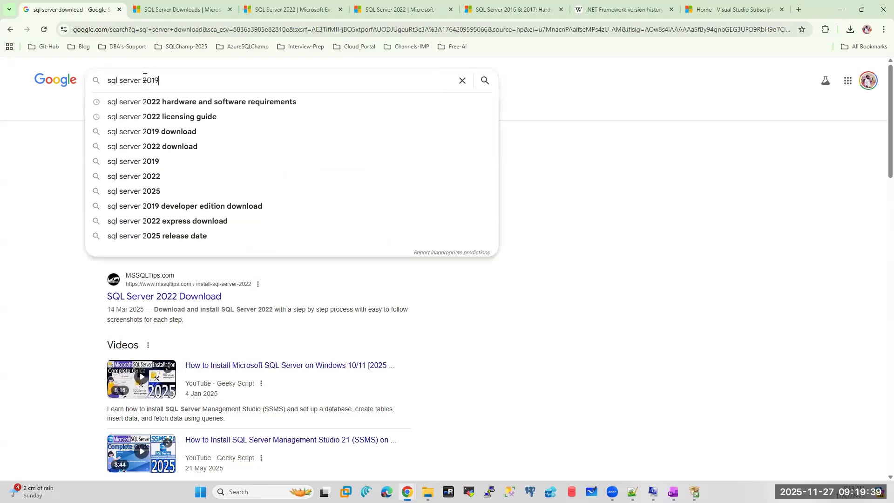
{"action": "left_click", "coordinate": [164, 105]}
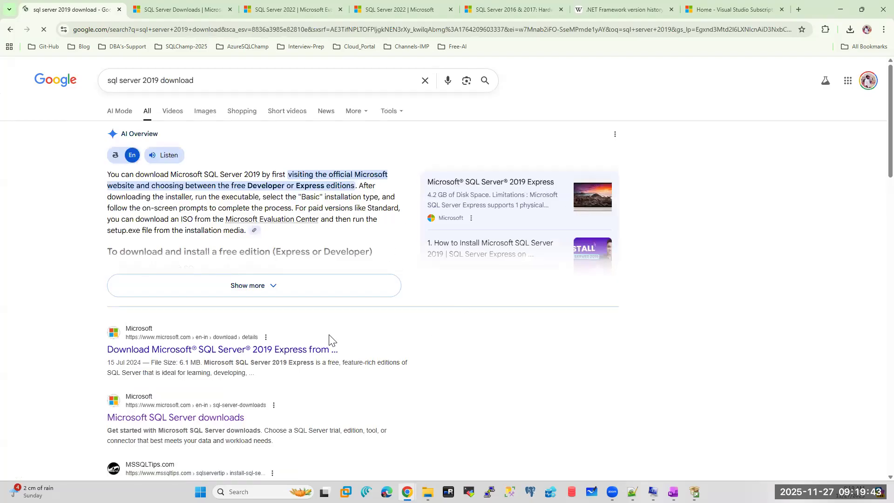
{"action": "scroll", "coordinate": [315, 335], "scroll_direction": "down", "scroll_amount": 1}
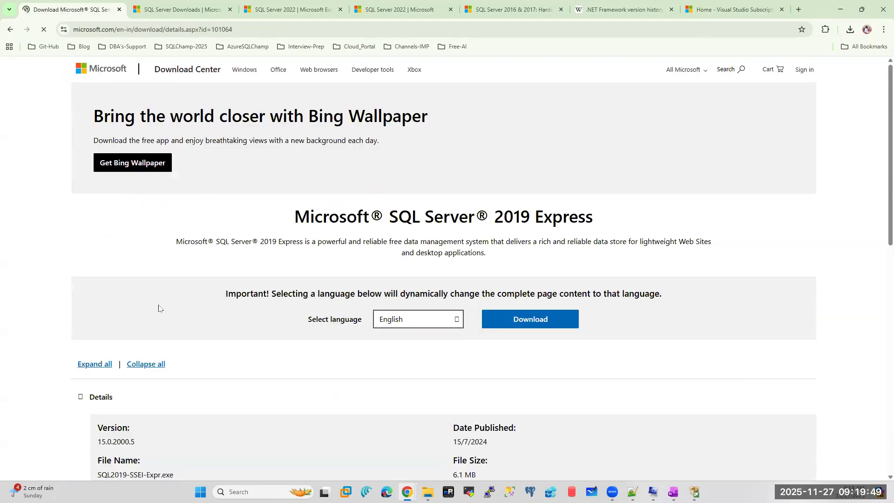
- Download SQL2019-SSEI-Expr.exe (6.1 MB) from the SQL Server 2019 Express page and run it
{"action": "scroll", "coordinate": [410, 236], "scroll_direction": "down", "scroll_amount": 1}
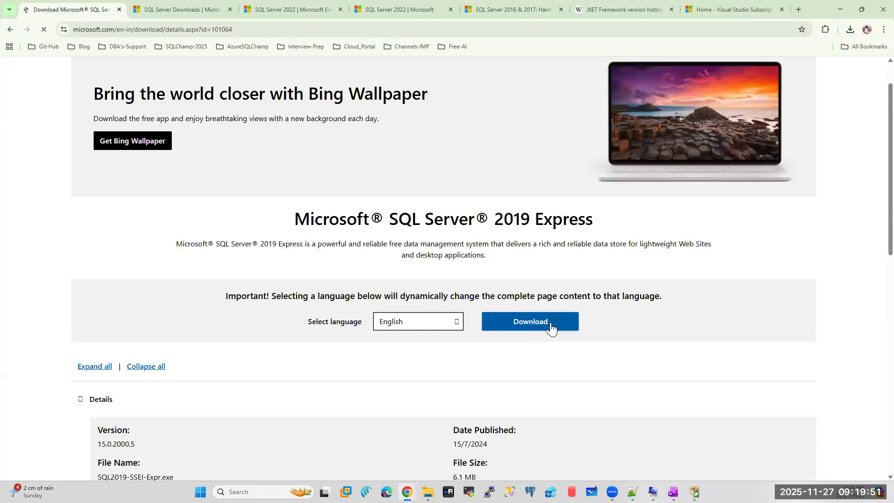
{"action": "scroll", "coordinate": [472, 311], "scroll_direction": "down", "scroll_amount": 2}
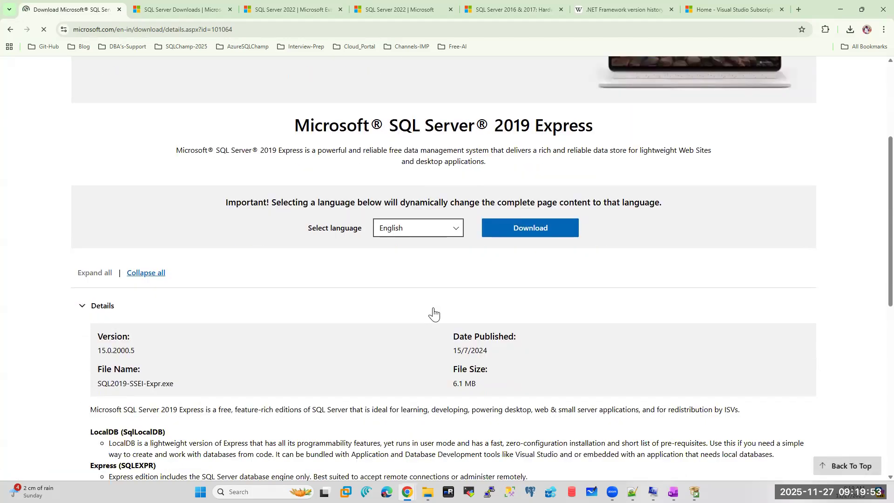
{"action": "left_click", "coordinate": [532, 231]}
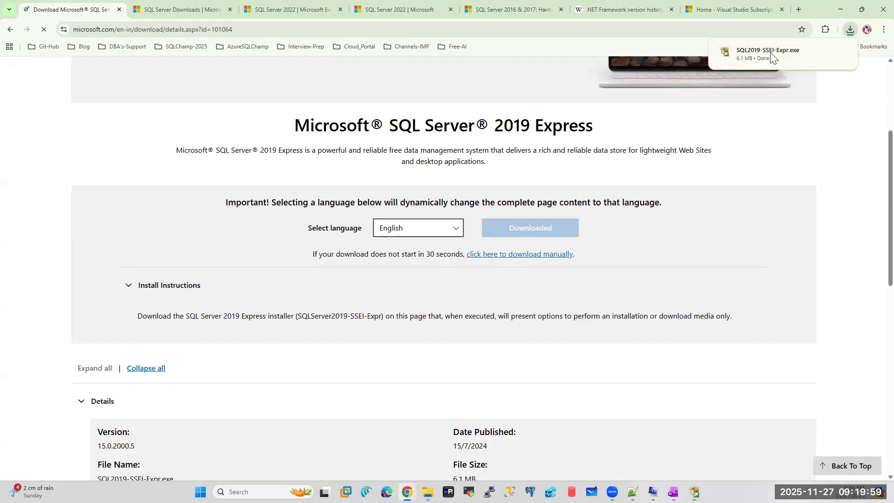
{"action": "left_click", "coordinate": [761, 52]}
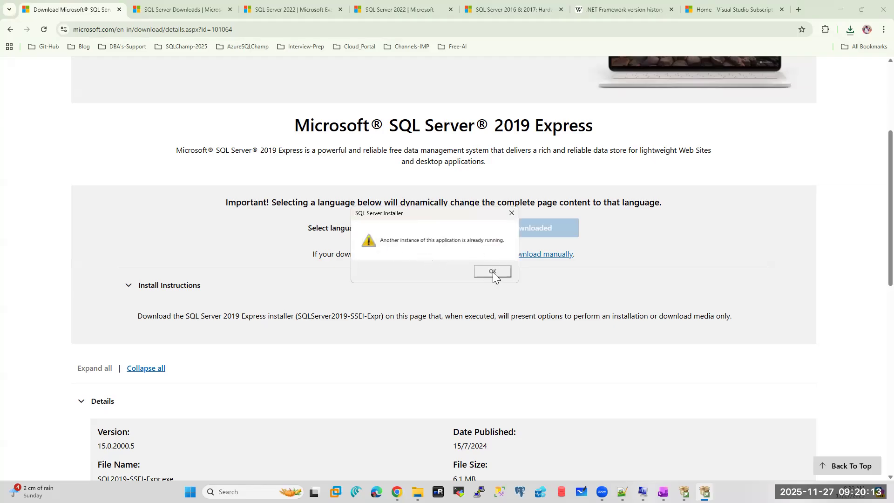
- Dismiss the 'another instance is already running' warning while the 2022 ISO finishes downloading
{"action": "left_click", "coordinate": [493, 272]}
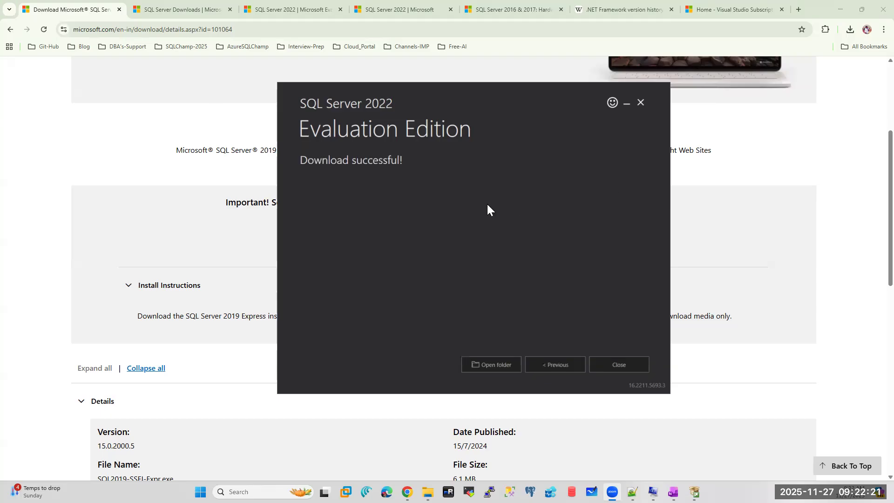
- Exit the SQL Server 2022 installer and relaunch SQL2019-SSEI-Expr.exe on its Download Media option
{"action": "left_click", "coordinate": [621, 363]}
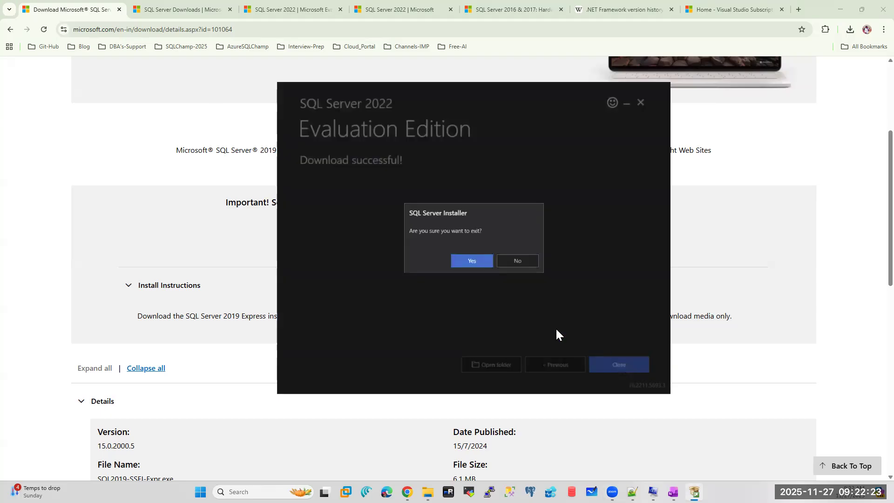
{"action": "left_click", "coordinate": [470, 262]}
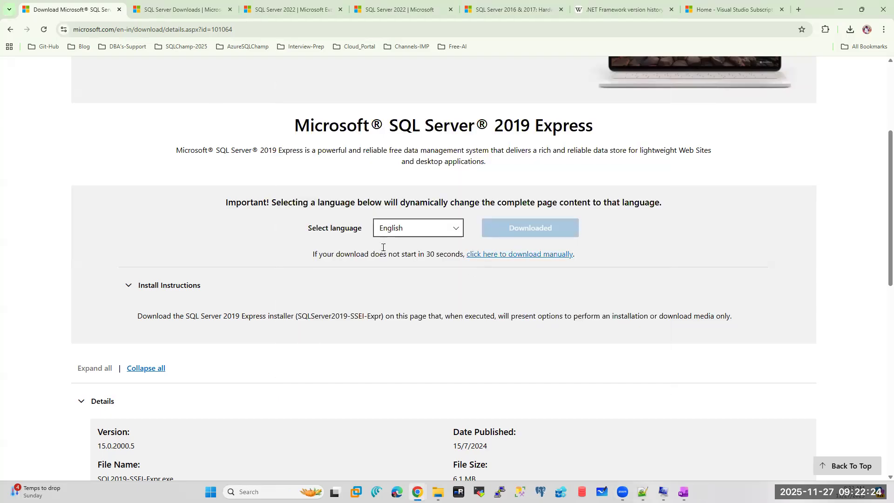
{"action": "left_click", "coordinate": [851, 31]}
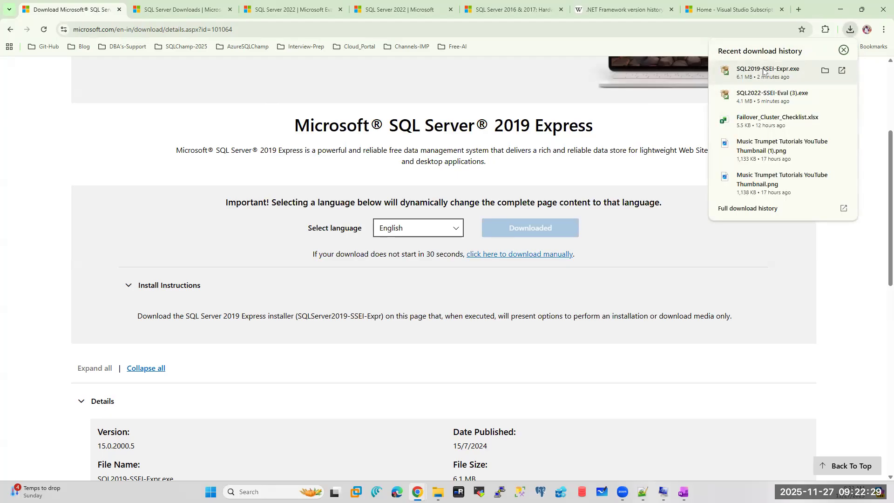
{"action": "left_click", "coordinate": [764, 71]}
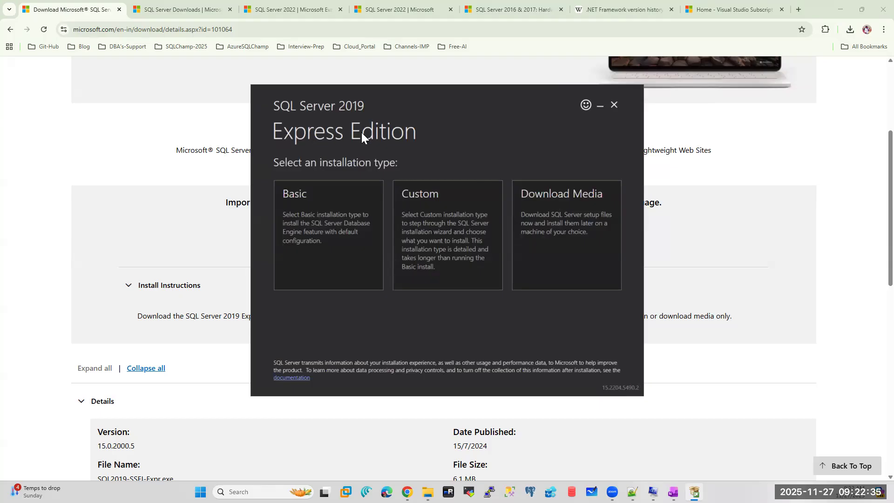
{"action": "left_click", "coordinate": [550, 219]}
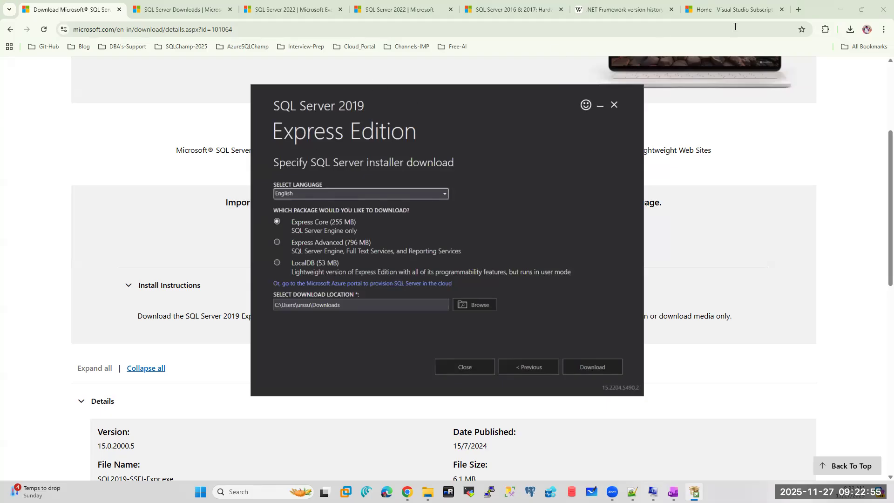
- Minimize Chrome, close the SQL Server 2019 Express installer, and return to File Explorer
{"action": "left_click", "coordinate": [851, 29]}
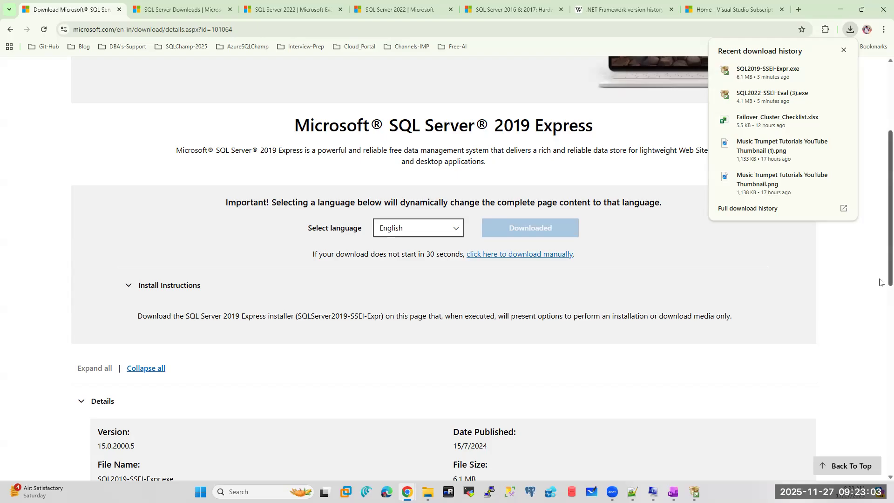
{"action": "left_click", "coordinate": [855, 285]}
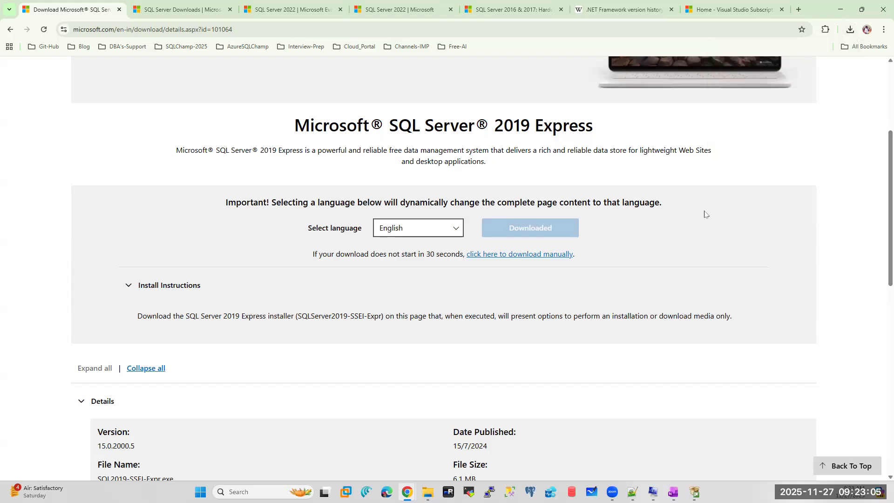
{"action": "left_click", "coordinate": [839, 9]}
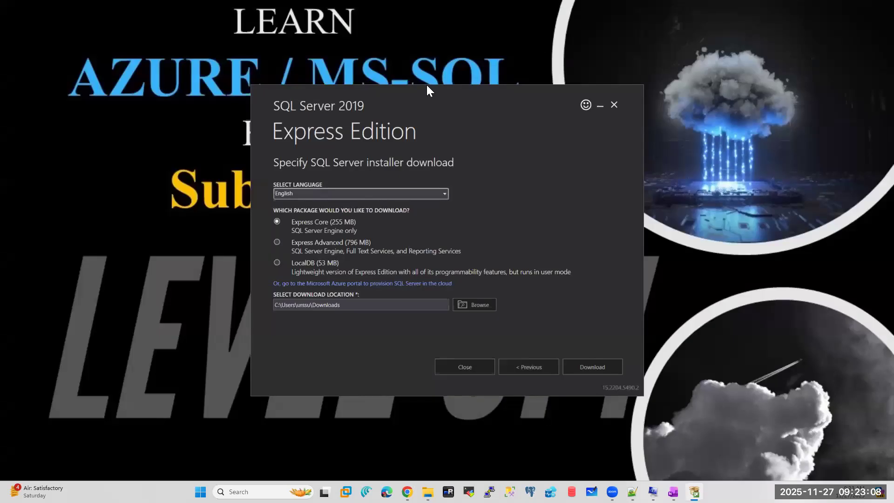
{"action": "left_click", "coordinate": [613, 101]}
{"action": "left_click", "coordinate": [460, 263]}
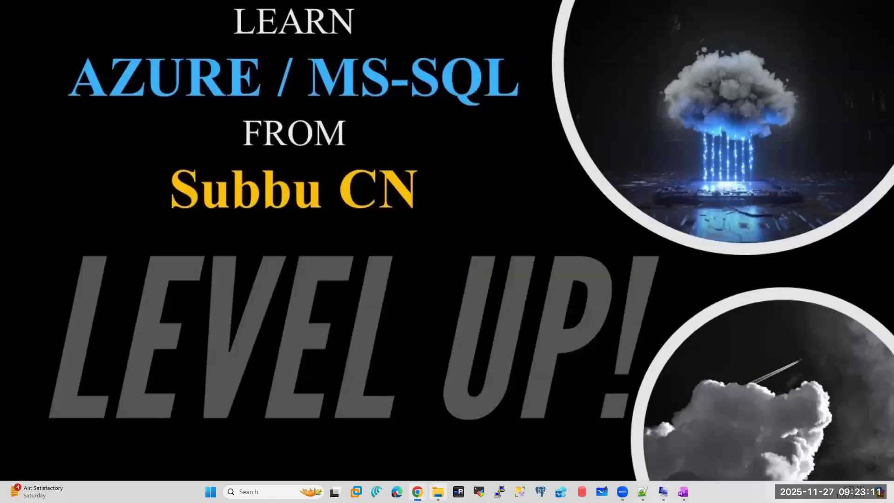
{"action": "left_click", "coordinate": [438, 492]}
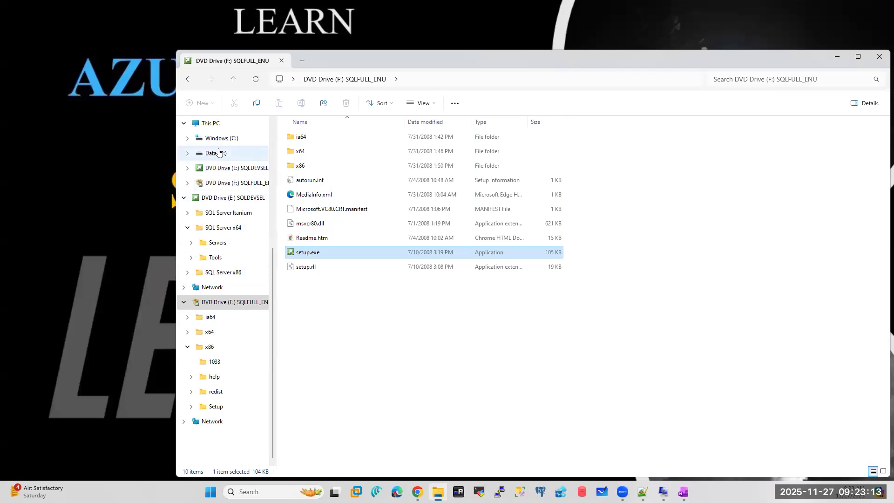
- Eject the old DVD drives E: SQLDEVSEL and F: SQLFULL_ENU from This PC
{"action": "scroll", "coordinate": [219, 187], "scroll_direction": "up", "scroll_amount": 2}
{"action": "left_click", "coordinate": [210, 213]}
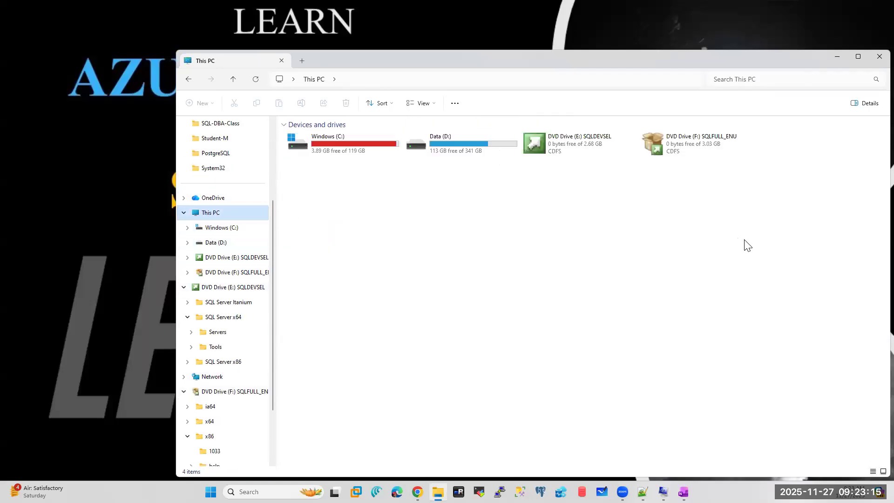
{"action": "right_click", "coordinate": [571, 137]}
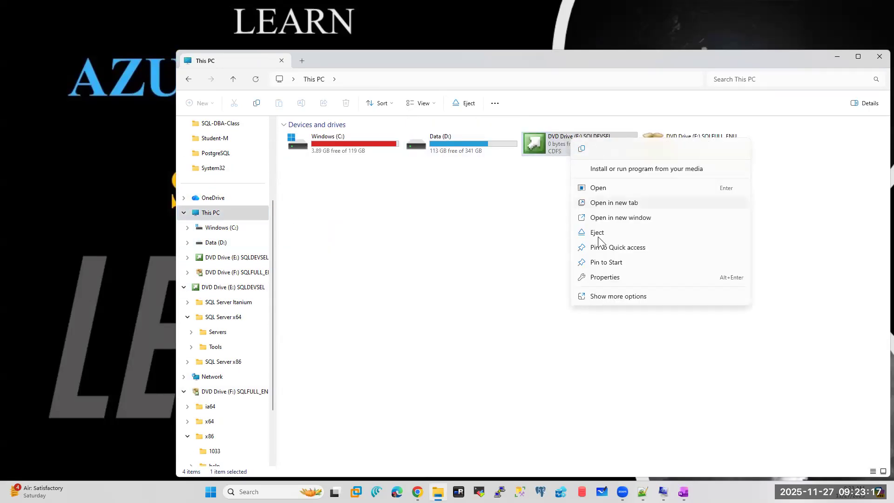
{"action": "left_click", "coordinate": [597, 233]}
{"action": "right_click", "coordinate": [563, 145]}
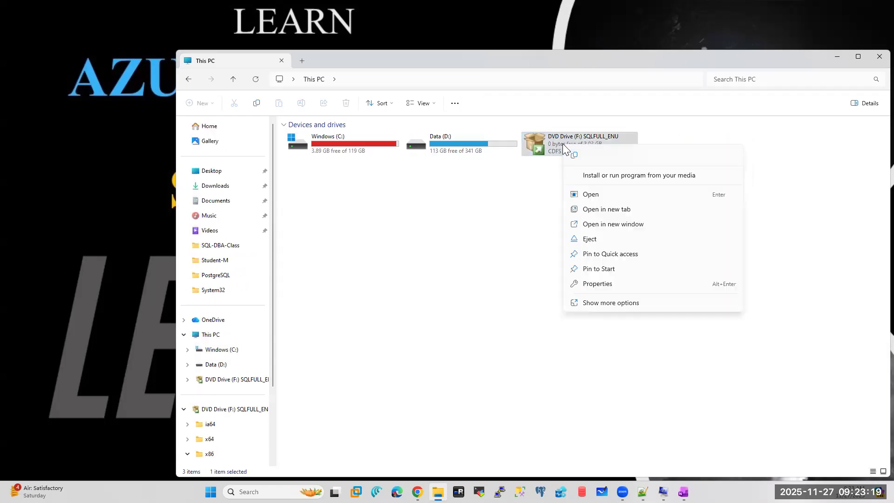
{"action": "left_click", "coordinate": [590, 239]}
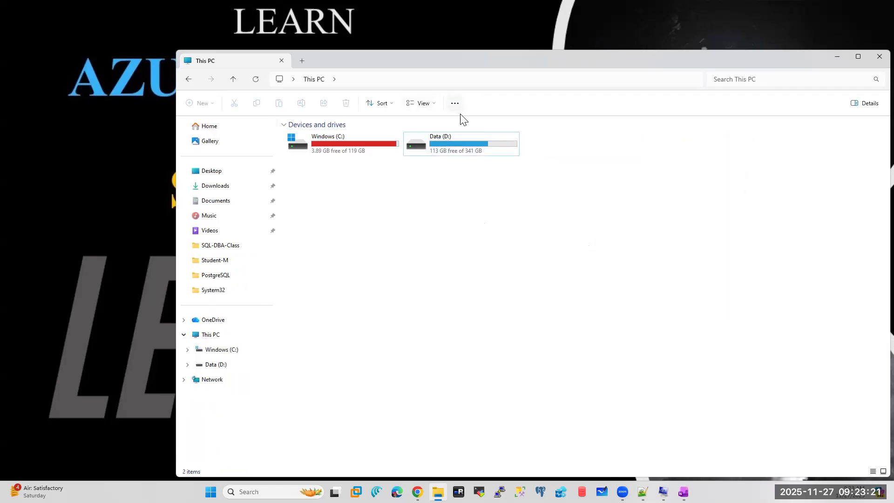
- Mount SQLServer2022-x64-ENU.iso from Data (D:) and go back to This PC
{"action": "double_click", "coordinate": [453, 142]}
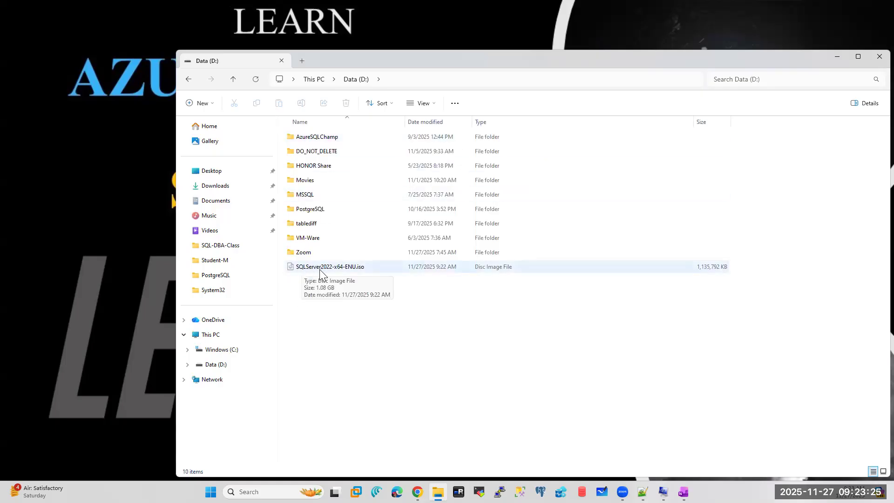
{"action": "double_click", "coordinate": [333, 269]}
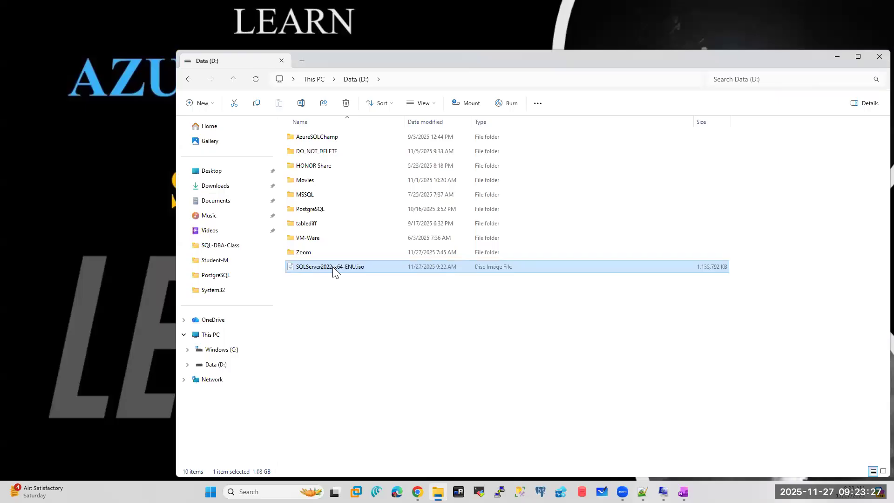
{"action": "left_click", "coordinate": [212, 334]}
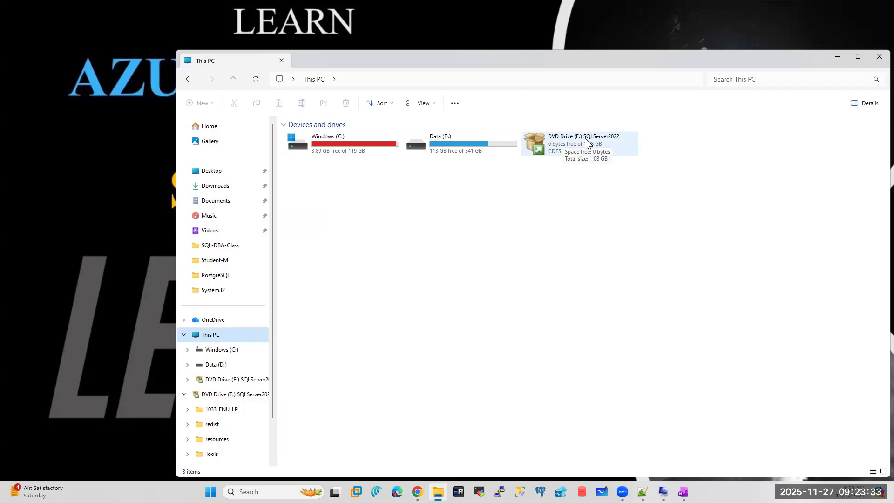
- Open DVD Drive (E:) SQLServer2022, run setup.exe as administrator, and close File Explorer
{"action": "left_click", "coordinate": [587, 140]}
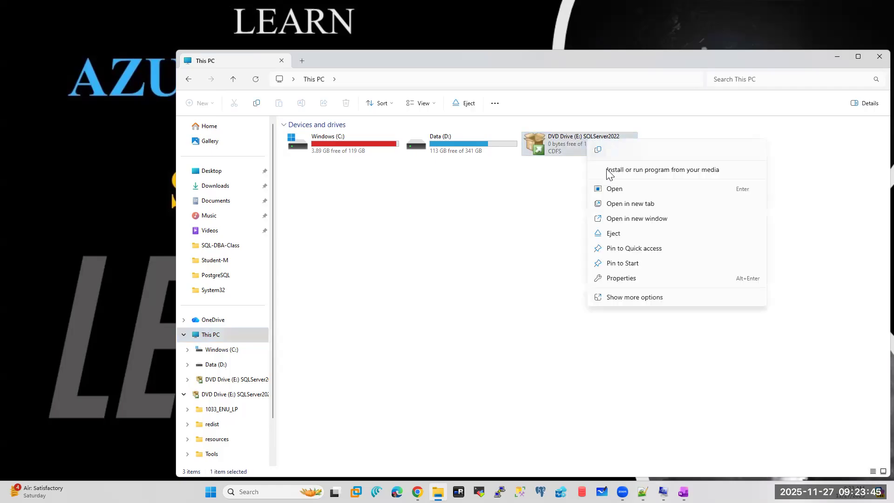
{"action": "left_click", "coordinate": [609, 191]}
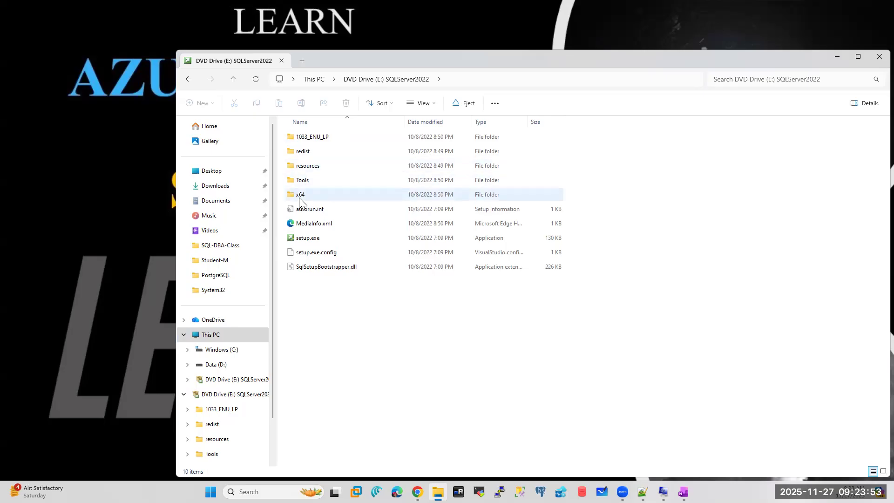
{"action": "left_click", "coordinate": [304, 242]}
{"action": "right_click", "coordinate": [303, 242]}
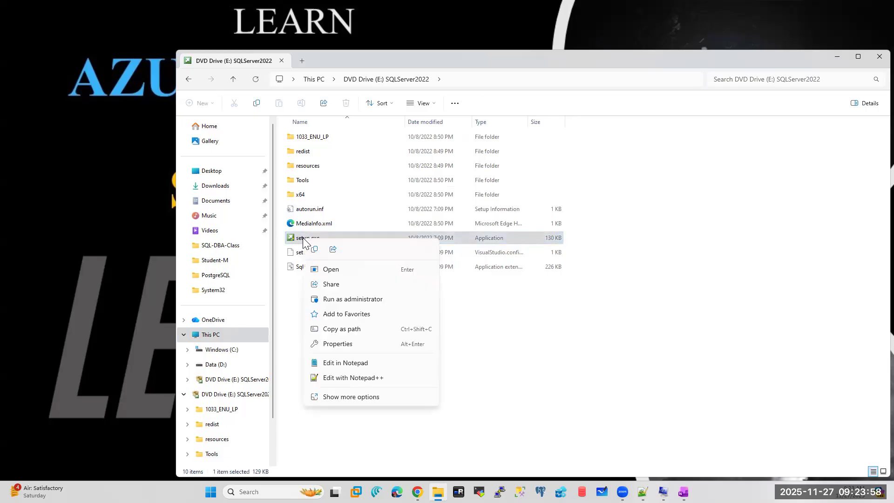
{"action": "left_click", "coordinate": [336, 301]}
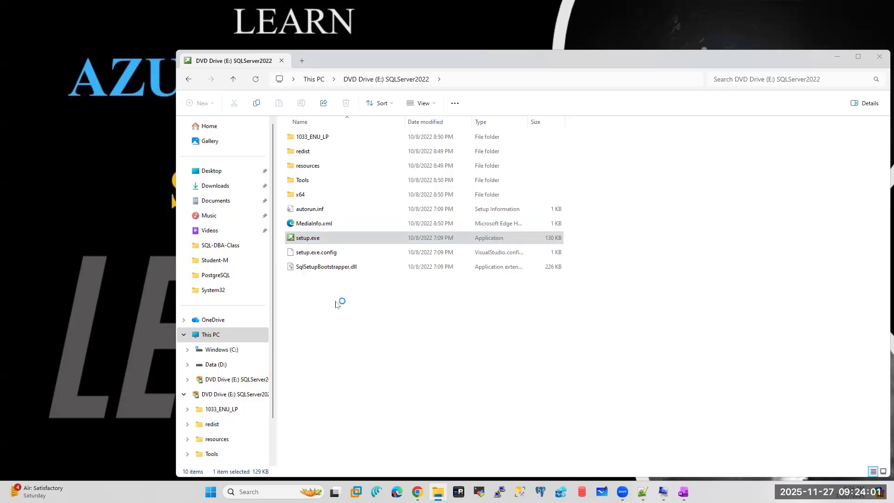
{"action": "left_click", "coordinate": [875, 56]}
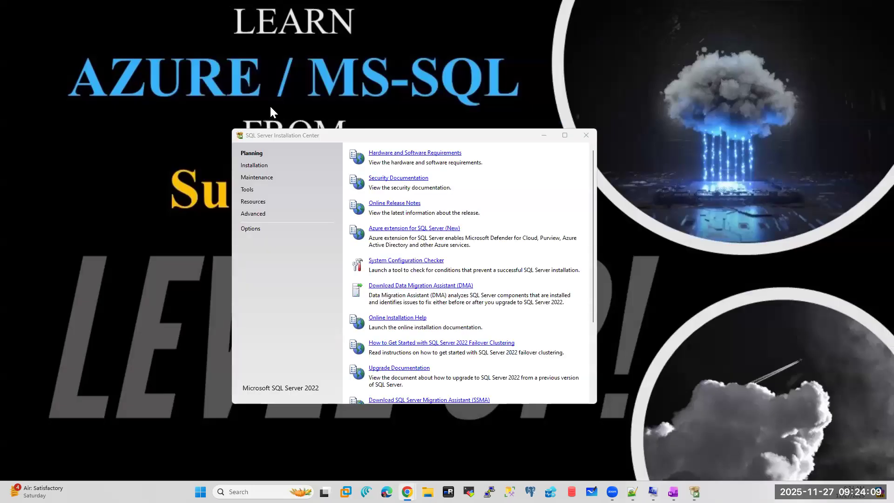
- Reposition the Installation Center window and launch System Configuration Checker from Planning
{"action": "left_click", "coordinate": [436, 137]}
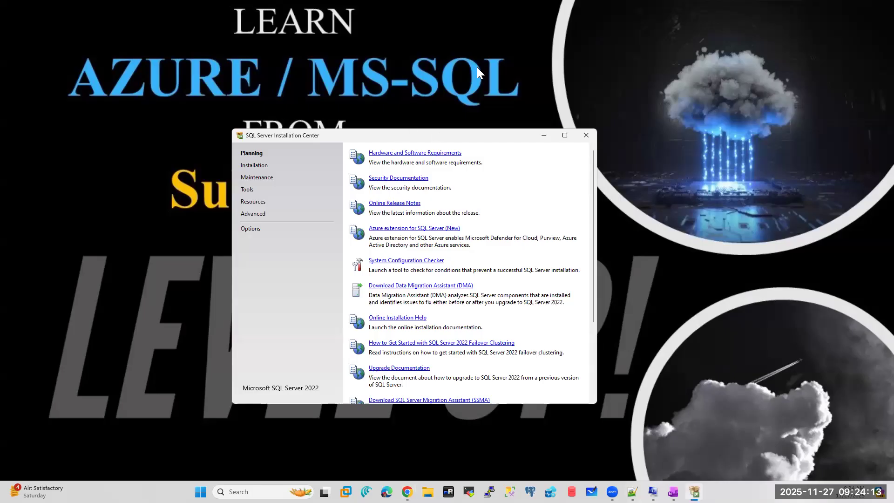
{"action": "left_click_drag", "start_coordinate": [429, 134], "coordinate": [477, 67]}
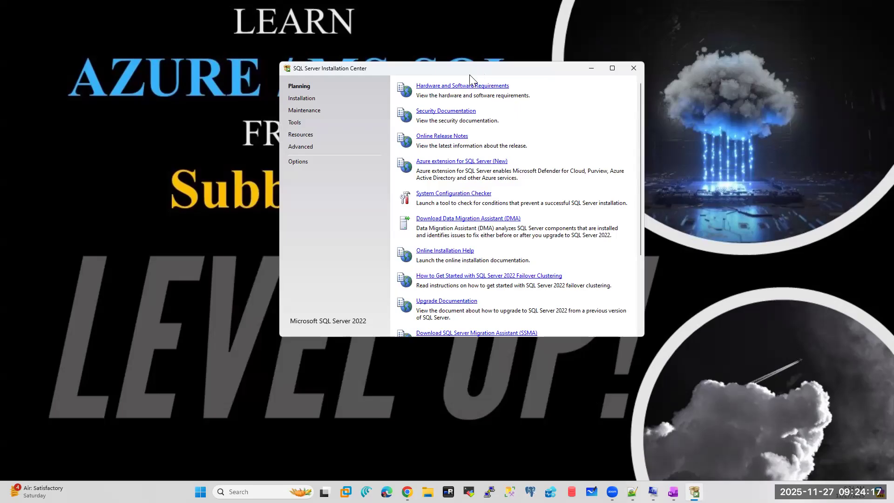
{"action": "left_click", "coordinate": [442, 198]}
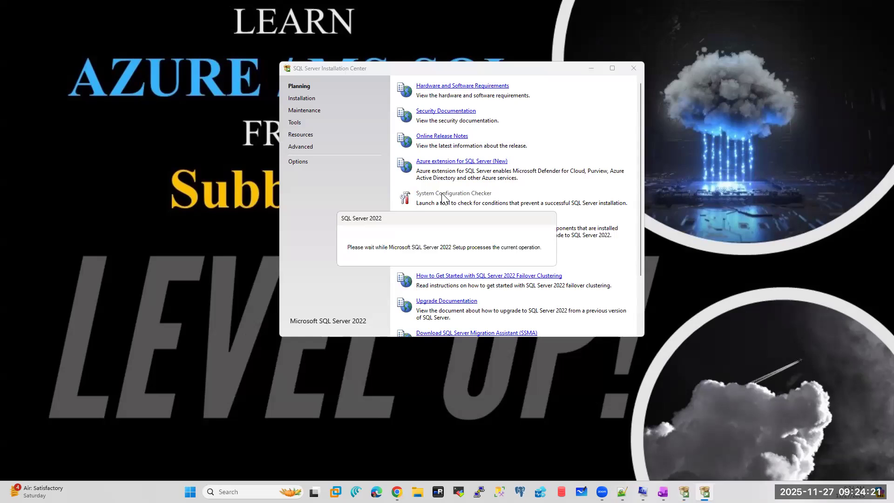
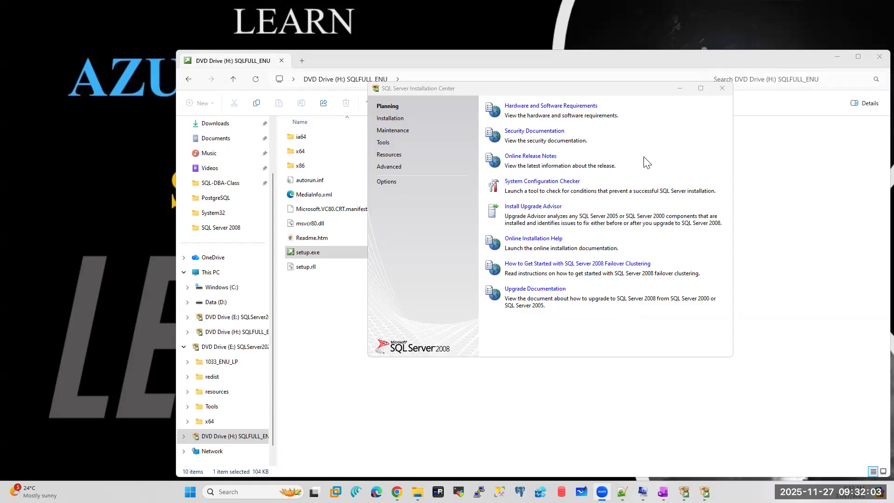
- Close the media folder and the SQL Server 2008 Installation Center, keeping the 2022 window on the left
{"action": "left_click", "coordinate": [391, 119]}
{"action": "left_click", "coordinate": [391, 119]}
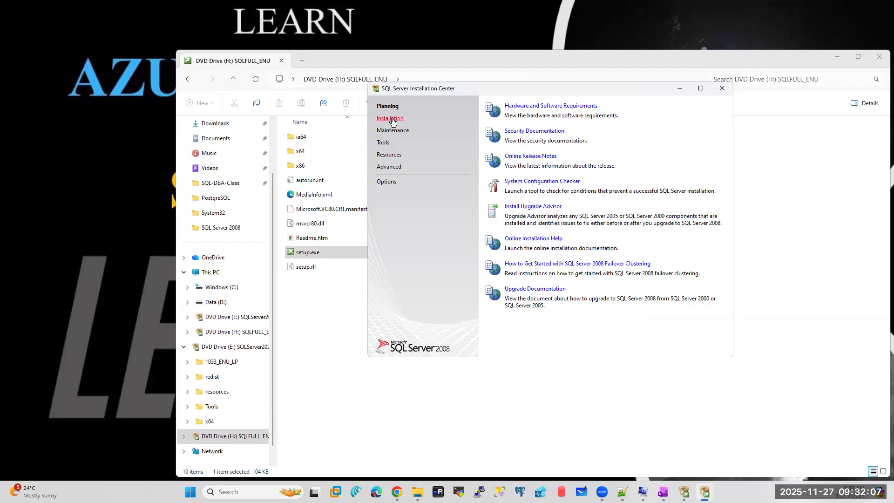
{"action": "left_click", "coordinate": [880, 56]}
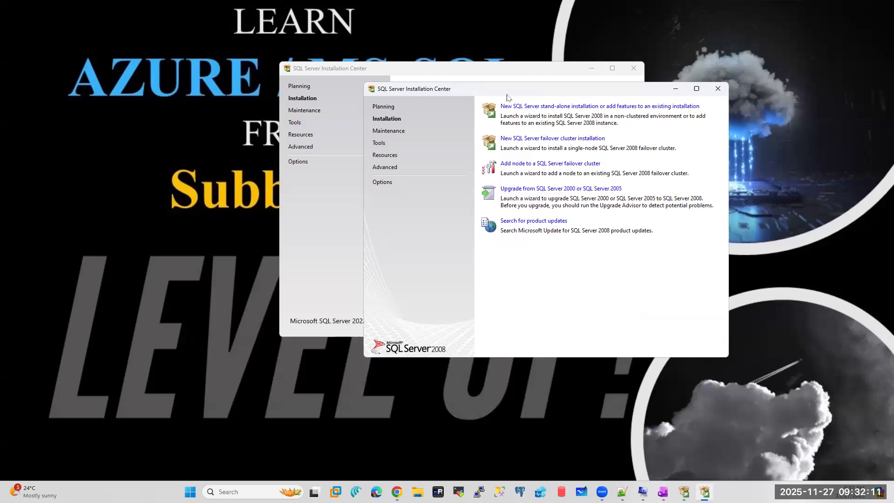
{"action": "left_click_drag", "start_coordinate": [518, 93], "coordinate": [191, 109]}
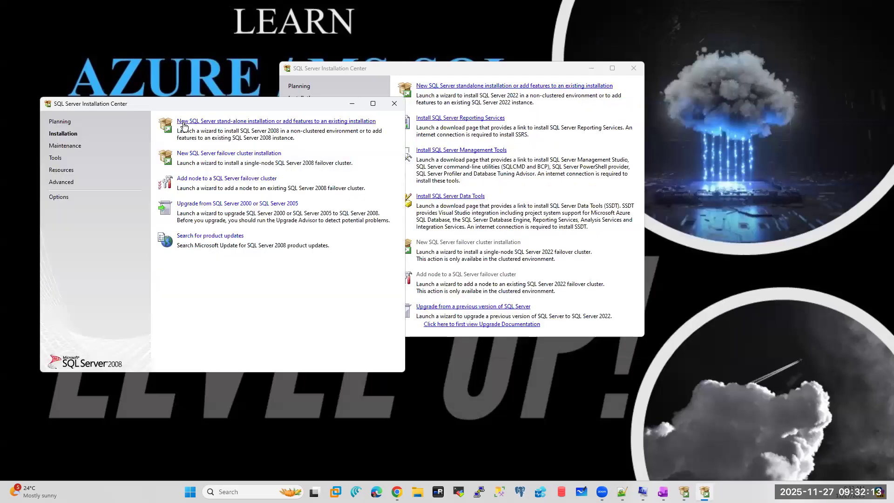
{"action": "left_click", "coordinate": [455, 72]}
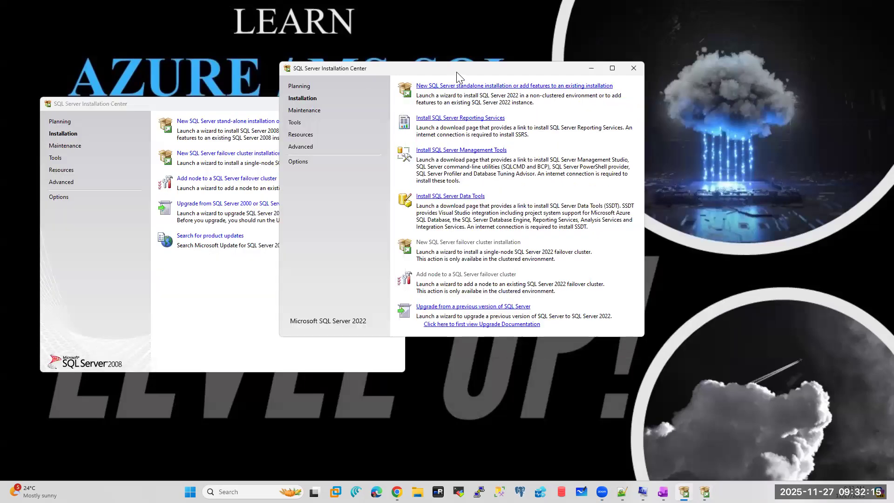
{"action": "left_click_drag", "start_coordinate": [456, 72], "coordinate": [629, 99]}
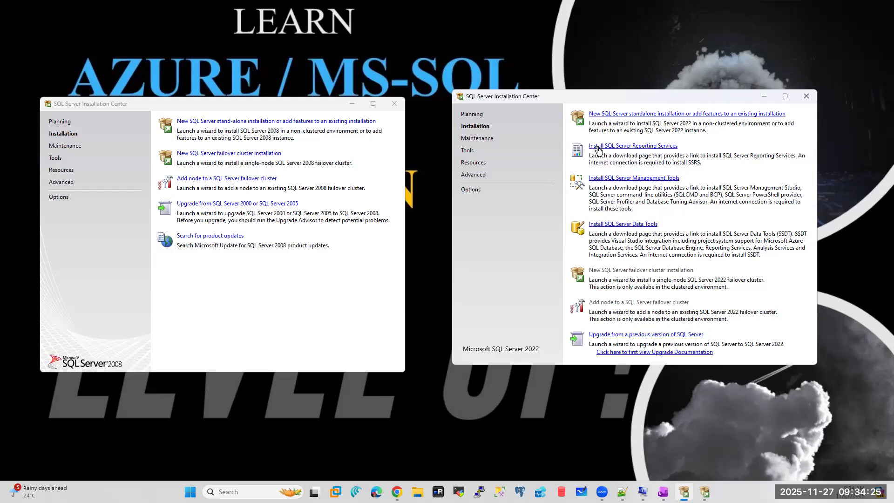
{"action": "left_click", "coordinate": [394, 104]}
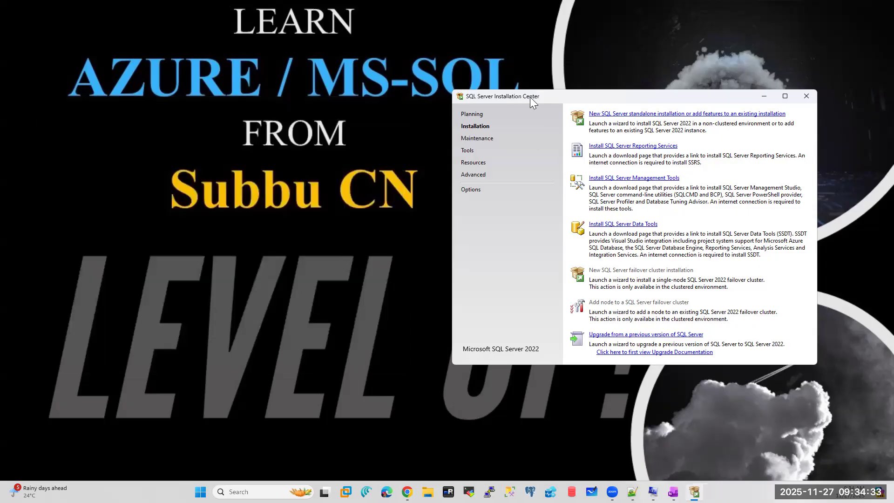
{"action": "left_click_drag", "start_coordinate": [531, 96], "coordinate": [168, 114]}
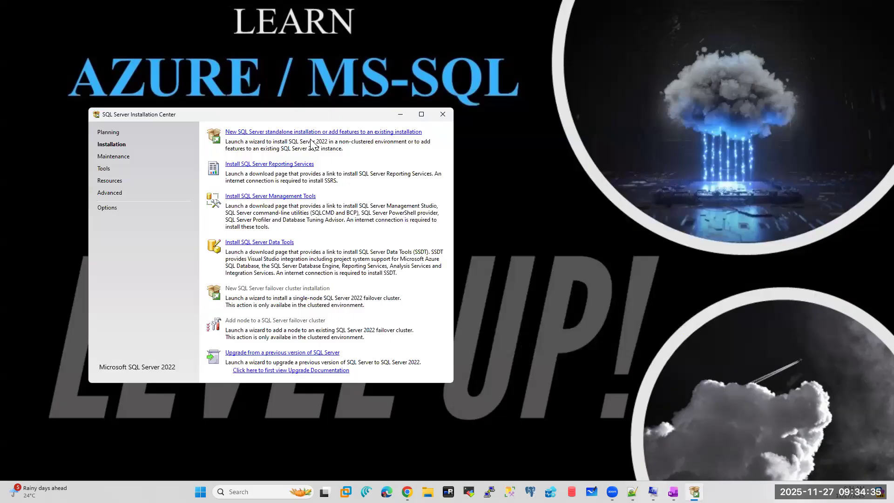
- In the running notes, add the line 'Standalone or SQL on Cluster' below the SSRS ports line
{"action": "left_click", "coordinate": [633, 492]}
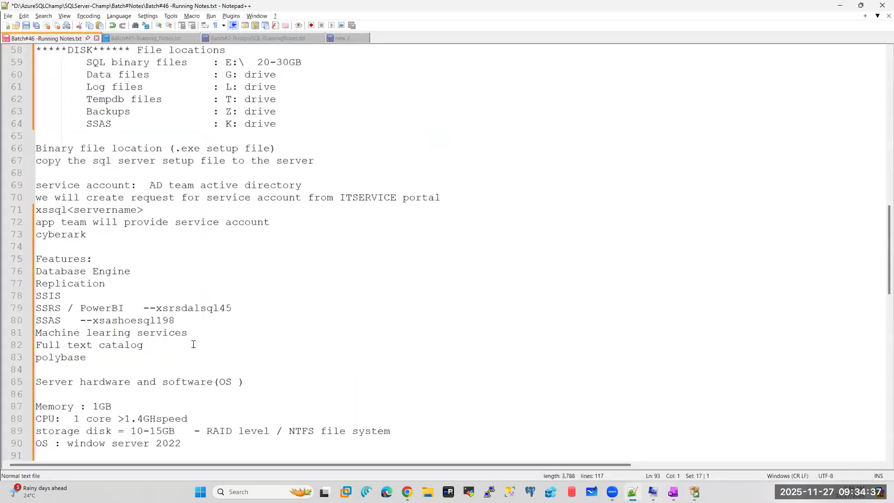
{"action": "left_click", "coordinate": [340, 296]}
{"action": "scroll", "coordinate": [340, 295], "scroll_direction": "up", "scroll_amount": 2}
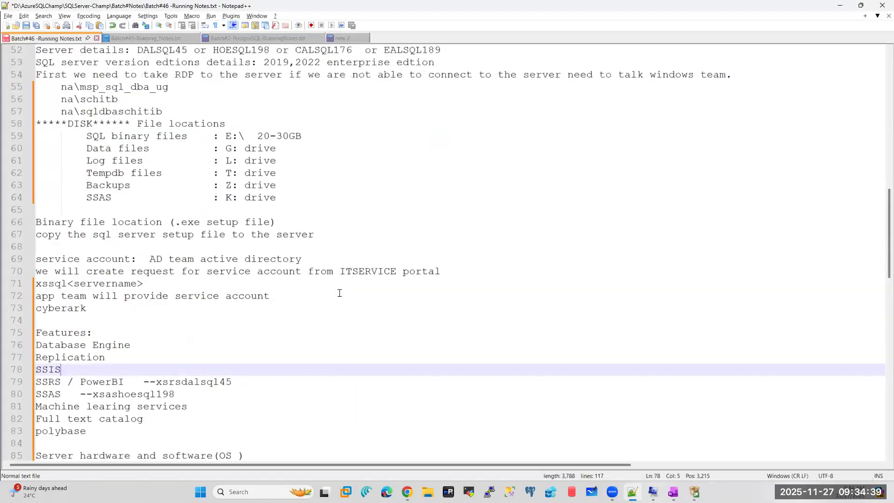
{"action": "scroll", "coordinate": [339, 293], "scroll_direction": "down", "scroll_amount": 3}
{"action": "scroll", "coordinate": [339, 293], "scroll_direction": "down", "scroll_amount": 5}
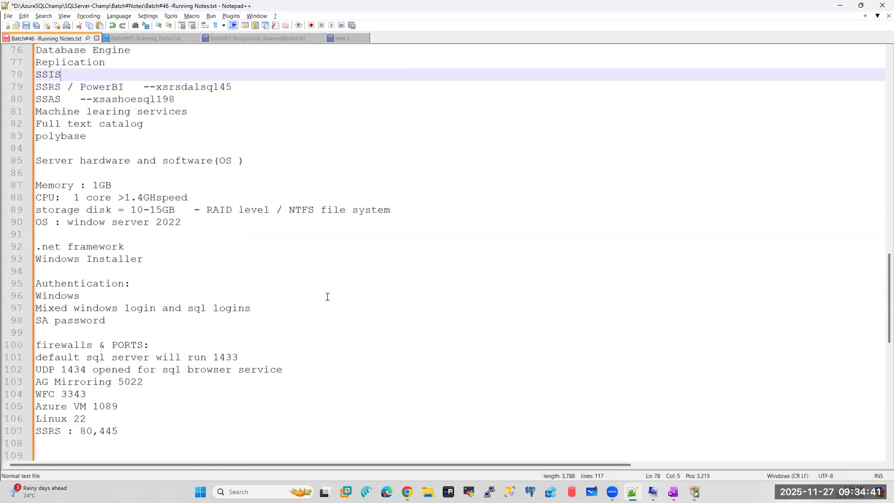
{"action": "left_click", "coordinate": [151, 432]}
{"action": "key", "text": "Return"}
{"action": "key", "text": "Return"}
{"action": "type", "text": "Standalone "}
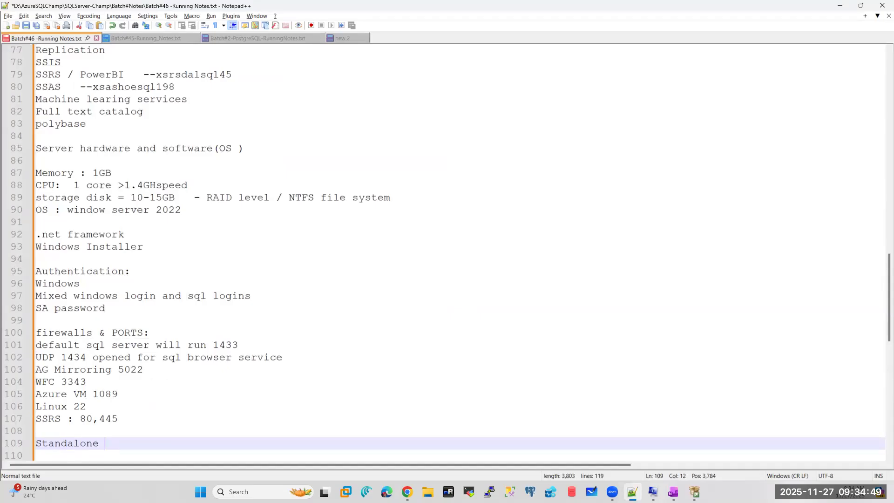
{"action": "type", "text": "or Cluster"}
{"action": "left_click", "coordinate": [122, 443]}
{"action": "type", "text": "SQL on"}
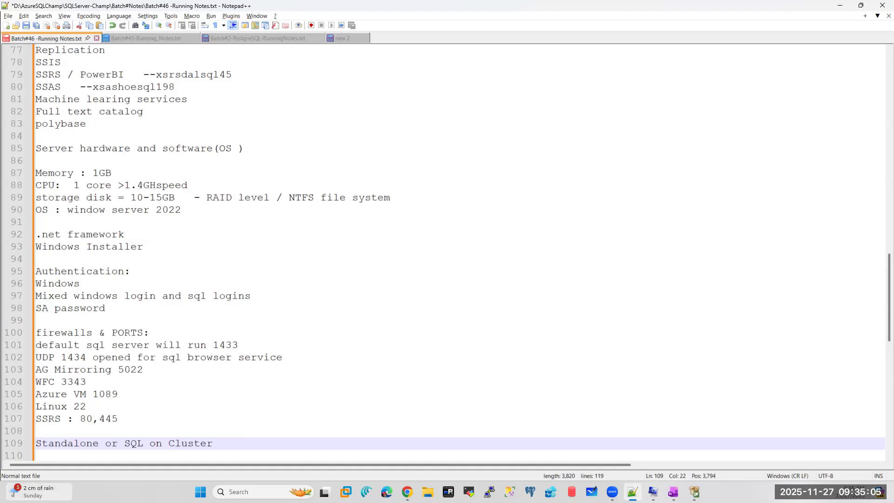
- Highlight 'Standalone' and 'SQL on Cluster', then minimize Notepad++ to reveal the Installation Center
{"action": "double_click", "coordinate": [51, 443]}
{"action": "left_click_drag", "start_coordinate": [125, 443], "coordinate": [207, 443]}
{"action": "left_click", "coordinate": [695, 491]}
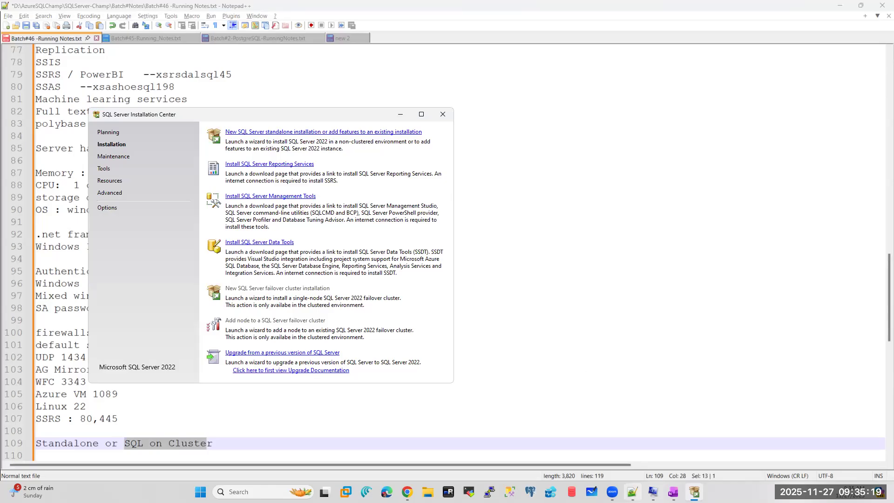
{"action": "left_click", "coordinate": [632, 492]}
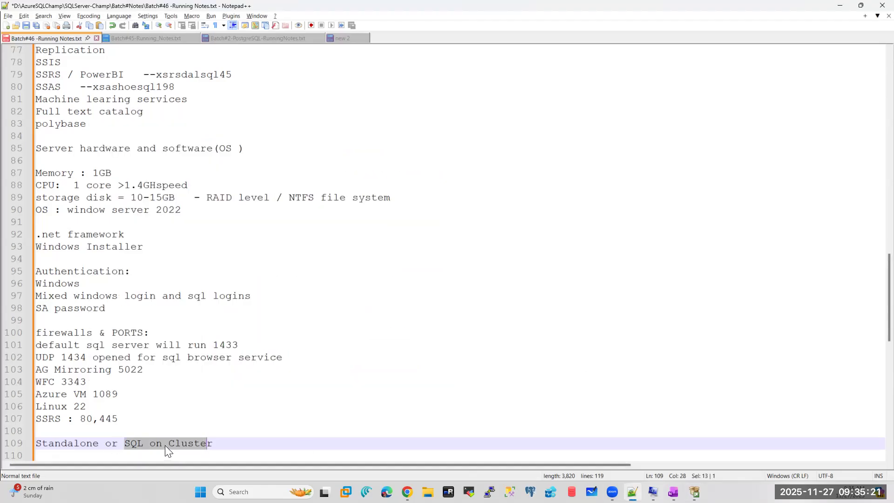
{"action": "left_click", "coordinate": [840, 5]}
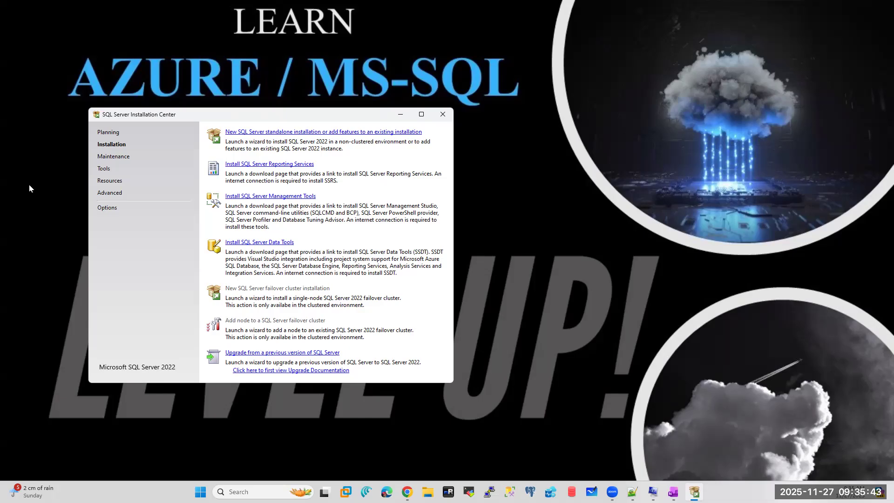
{"action": "mouse_move", "coordinate": [564, 78]}
{"action": "left_mouse_down"}
{"action": "mouse_move", "coordinate": [571, 231]}
{"action": "mouse_move", "coordinate": [735, 140]}
{"action": "mouse_move", "coordinate": [558, 78]}
{"action": "left_mouse_up"}
{"action": "mouse_move", "coordinate": [525, 17]}
{"action": "left_mouse_down"}
{"action": "mouse_move", "coordinate": [607, 70]}
{"action": "mouse_move", "coordinate": [621, 151]}
{"action": "left_mouse_up"}
{"action": "mouse_move", "coordinate": [653, 126]}
{"action": "left_mouse_down"}
{"action": "mouse_move", "coordinate": [657, 145]}
{"action": "mouse_move", "coordinate": [677, 136]}
{"action": "left_mouse_up"}
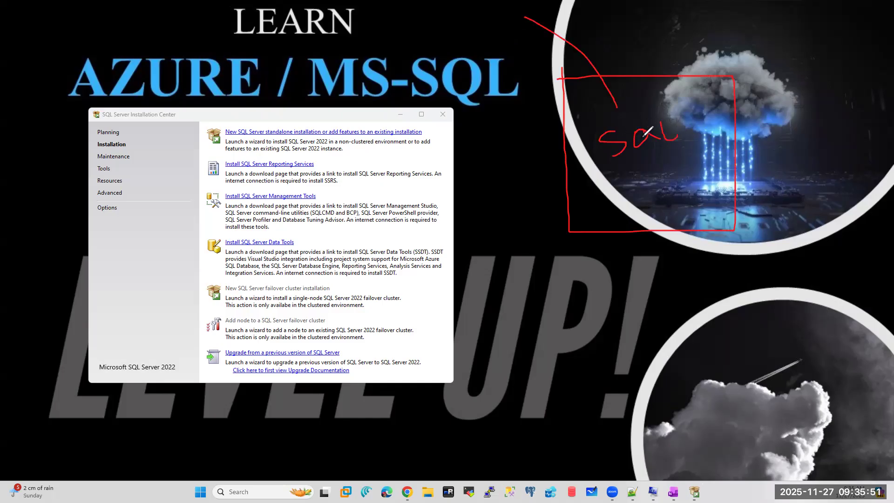
{"action": "mouse_move", "coordinate": [742, 217]}
{"action": "left_mouse_down"}
{"action": "mouse_move", "coordinate": [764, 229]}
{"action": "mouse_move", "coordinate": [751, 242]}
{"action": "left_mouse_up"}
{"action": "mouse_move", "coordinate": [604, 237]}
{"action": "left_mouse_down"}
{"action": "mouse_move", "coordinate": [596, 264]}
{"action": "mouse_move", "coordinate": [583, 252]}
{"action": "mouse_move", "coordinate": [615, 255]}
{"action": "left_mouse_up"}
{"action": "mouse_move", "coordinate": [502, 247]}
{"action": "left_mouse_down"}
{"action": "mouse_move", "coordinate": [540, 219]}
{"action": "mouse_move", "coordinate": [555, 237]}
{"action": "left_mouse_up"}
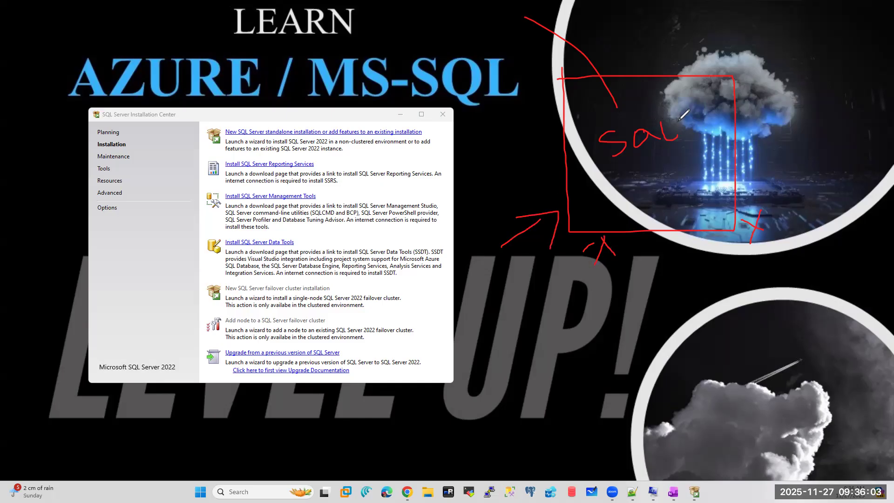
{"action": "left_click_drag", "start_coordinate": [683, 119], "coordinate": [714, 97]}
{"action": "left_click_drag", "start_coordinate": [533, 265], "coordinate": [543, 285]}
{"action": "left_click_drag", "start_coordinate": [530, 288], "coordinate": [555, 262]}
{"action": "left_click_drag", "start_coordinate": [637, 170], "coordinate": [662, 148]}
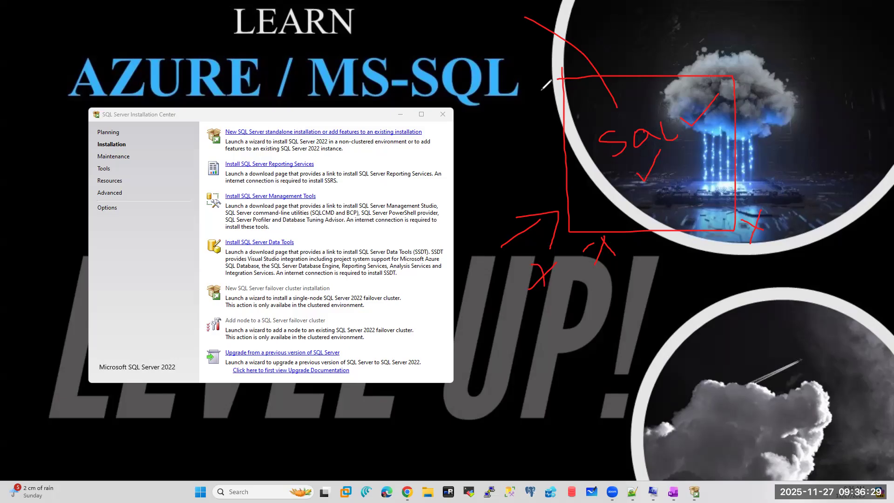
{"action": "mouse_move", "coordinate": [661, 239]}
{"action": "left_mouse_down"}
{"action": "mouse_move", "coordinate": [681, 259]}
{"action": "mouse_move", "coordinate": [655, 277]}
{"action": "left_mouse_up"}
{"action": "mouse_move", "coordinate": [657, 152]}
{"action": "left_mouse_down"}
{"action": "mouse_move", "coordinate": [682, 161]}
{"action": "mouse_move", "coordinate": [663, 195]}
{"action": "left_mouse_up"}
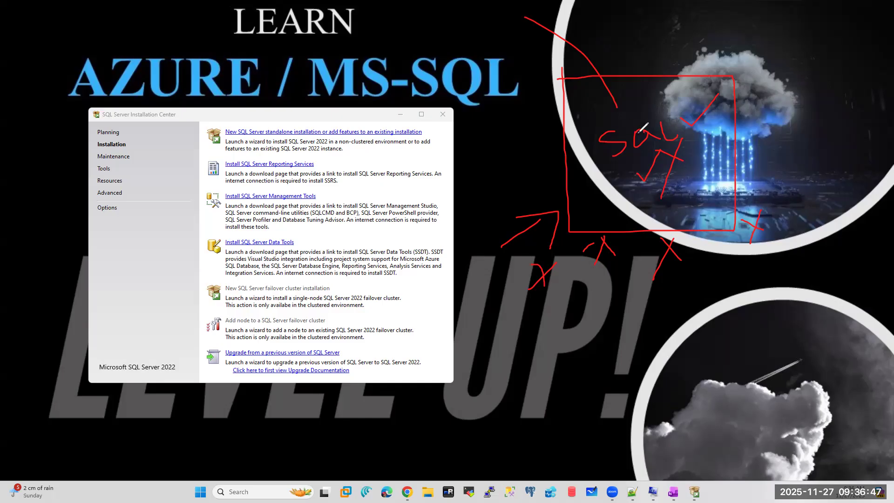
{"action": "mouse_move", "coordinate": [623, 245]}
{"action": "left_mouse_down"}
{"action": "mouse_move", "coordinate": [639, 255]}
{"action": "mouse_move", "coordinate": [625, 269]}
{"action": "left_mouse_up"}
{"action": "mouse_move", "coordinate": [661, 110]}
{"action": "left_mouse_down"}
{"action": "mouse_move", "coordinate": [580, 144]}
{"action": "mouse_move", "coordinate": [691, 112]}
{"action": "left_mouse_up"}
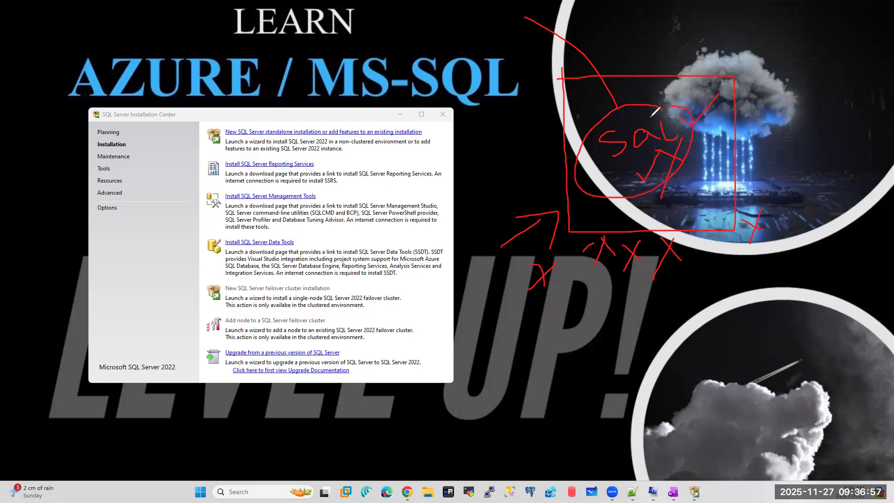
{"action": "mouse_move", "coordinate": [572, 318]}
{"action": "left_mouse_down"}
{"action": "mouse_move", "coordinate": [576, 435]}
{"action": "mouse_move", "coordinate": [676, 453]}
{"action": "mouse_move", "coordinate": [769, 425]}
{"action": "mouse_move", "coordinate": [747, 306]}
{"action": "mouse_move", "coordinate": [569, 321]}
{"action": "left_mouse_up"}
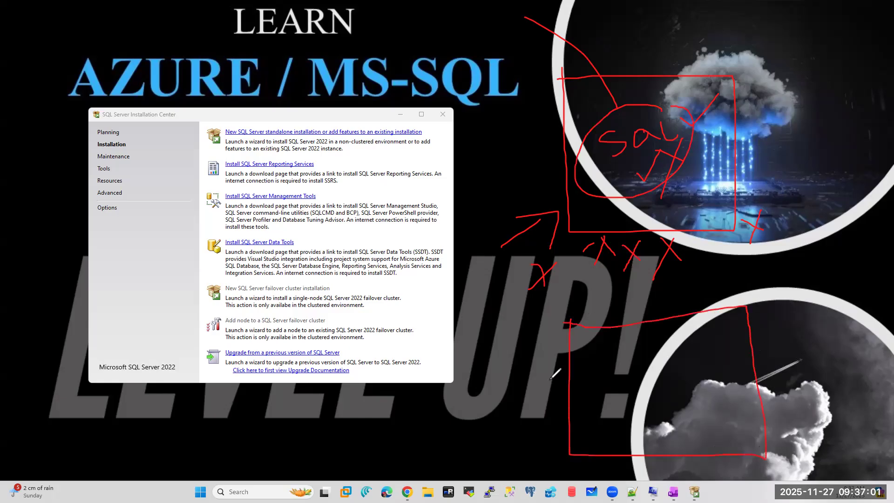
{"action": "mouse_move", "coordinate": [640, 381]}
{"action": "left_mouse_down"}
{"action": "mouse_move", "coordinate": [626, 408]}
{"action": "mouse_move", "coordinate": [656, 398]}
{"action": "mouse_move", "coordinate": [660, 386]}
{"action": "left_mouse_up"}
{"action": "mouse_move", "coordinate": [662, 373]}
{"action": "left_mouse_down"}
{"action": "mouse_move", "coordinate": [668, 393]}
{"action": "mouse_move", "coordinate": [678, 380]}
{"action": "left_mouse_up"}
{"action": "mouse_move", "coordinate": [639, 99]}
{"action": "left_mouse_down"}
{"action": "mouse_move", "coordinate": [649, 105]}
{"action": "mouse_move", "coordinate": [661, 74]}
{"action": "mouse_move", "coordinate": [690, 107]}
{"action": "mouse_move", "coordinate": [673, 109]}
{"action": "left_mouse_up"}
{"action": "left_click_drag", "start_coordinate": [708, 194], "coordinate": [730, 214]}
{"action": "mouse_move", "coordinate": [728, 182]}
{"action": "left_mouse_down"}
{"action": "mouse_move", "coordinate": [710, 238]}
{"action": "mouse_move", "coordinate": [736, 217]}
{"action": "mouse_move", "coordinate": [705, 246]}
{"action": "left_mouse_up"}
{"action": "mouse_move", "coordinate": [704, 188]}
{"action": "left_mouse_down"}
{"action": "mouse_move", "coordinate": [737, 214]}
{"action": "mouse_move", "coordinate": [713, 246]}
{"action": "mouse_move", "coordinate": [734, 220]}
{"action": "left_mouse_up"}
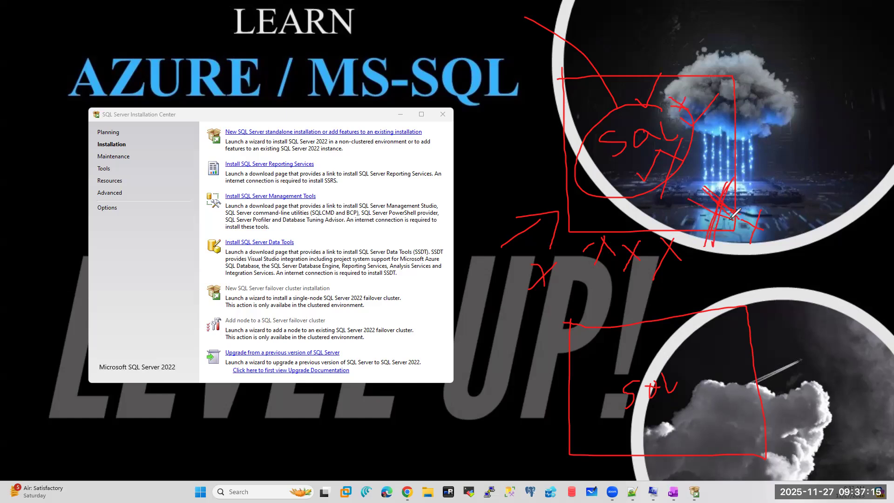
{"action": "mouse_move", "coordinate": [622, 89]}
{"action": "left_mouse_down"}
{"action": "mouse_move", "coordinate": [785, 16]}
{"action": "mouse_move", "coordinate": [842, 141]}
{"action": "mouse_move", "coordinate": [807, 293]}
{"action": "mouse_move", "coordinate": [748, 345]}
{"action": "left_mouse_up"}
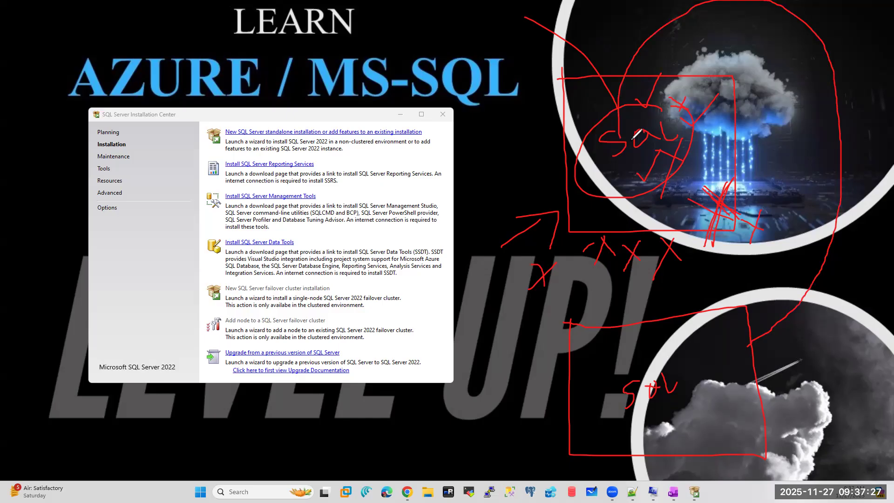
{"action": "mouse_move", "coordinate": [621, 132]}
{"action": "left_mouse_down"}
{"action": "mouse_move", "coordinate": [623, 77]}
{"action": "mouse_move", "coordinate": [810, 18]}
{"action": "mouse_move", "coordinate": [843, 170]}
{"action": "mouse_move", "coordinate": [806, 291]}
{"action": "mouse_move", "coordinate": [761, 329]}
{"action": "left_mouse_up"}
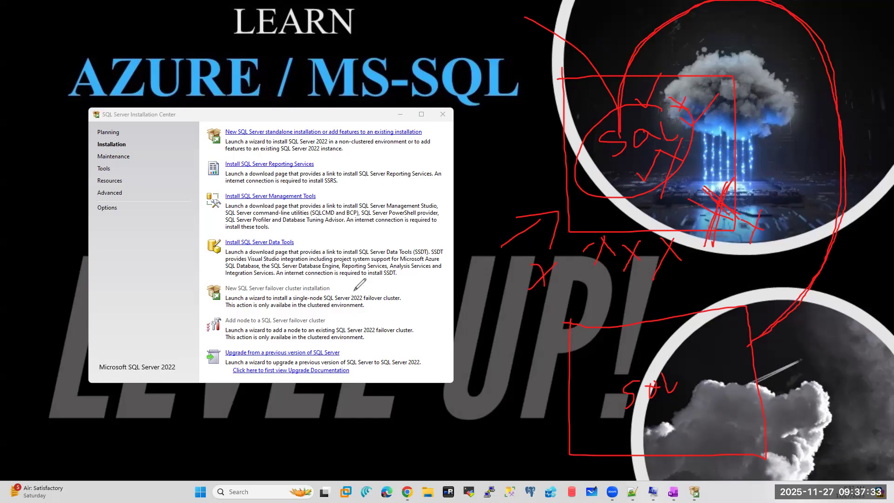
{"action": "mouse_move", "coordinate": [340, 281]}
{"action": "left_mouse_down"}
{"action": "mouse_move", "coordinate": [353, 299]}
{"action": "mouse_move", "coordinate": [347, 329]}
{"action": "left_mouse_up"}
{"action": "mouse_move", "coordinate": [621, 107]}
{"action": "left_mouse_down"}
{"action": "mouse_move", "coordinate": [645, 186]}
{"action": "mouse_move", "coordinate": [652, 115]}
{"action": "left_mouse_up"}
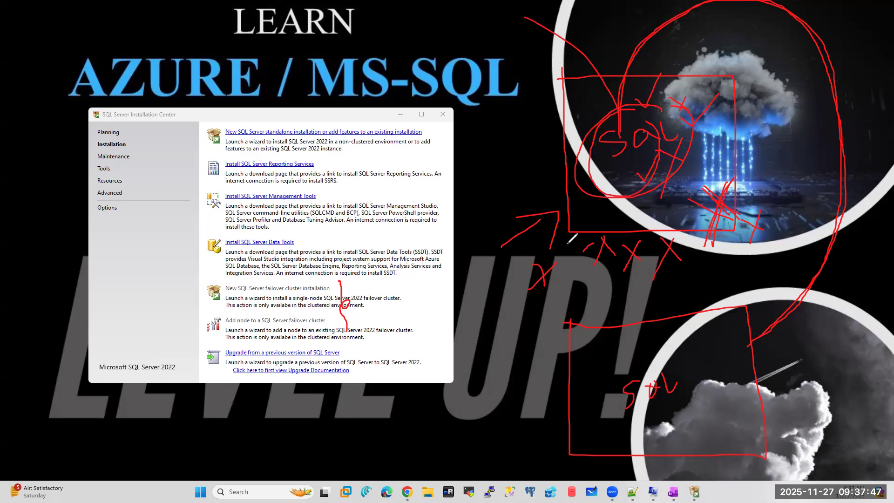
{"action": "mouse_move", "coordinate": [662, 355]}
{"action": "left_mouse_down"}
{"action": "mouse_move", "coordinate": [615, 386]}
{"action": "mouse_move", "coordinate": [698, 368]}
{"action": "mouse_move", "coordinate": [667, 355]}
{"action": "left_mouse_up"}
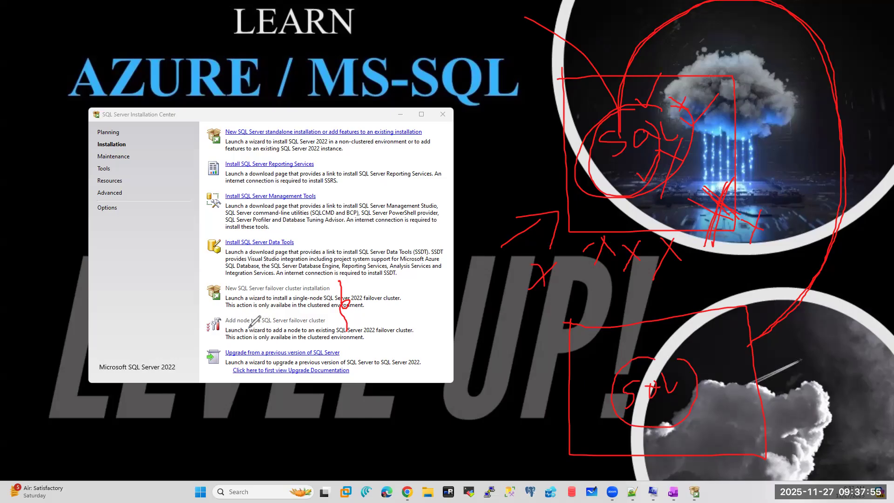
{"action": "left_click_drag", "start_coordinate": [616, 120], "coordinate": [648, 140]}
{"action": "left_click_drag", "start_coordinate": [654, 95], "coordinate": [619, 185]}
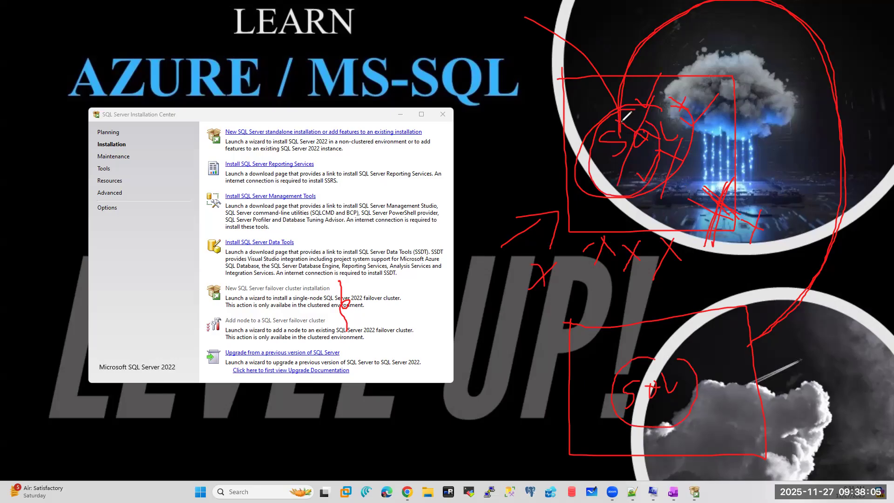
{"action": "mouse_move", "coordinate": [651, 120]}
{"action": "left_mouse_down"}
{"action": "mouse_move", "coordinate": [782, 93]}
{"action": "mouse_move", "coordinate": [757, 336]}
{"action": "left_mouse_up"}
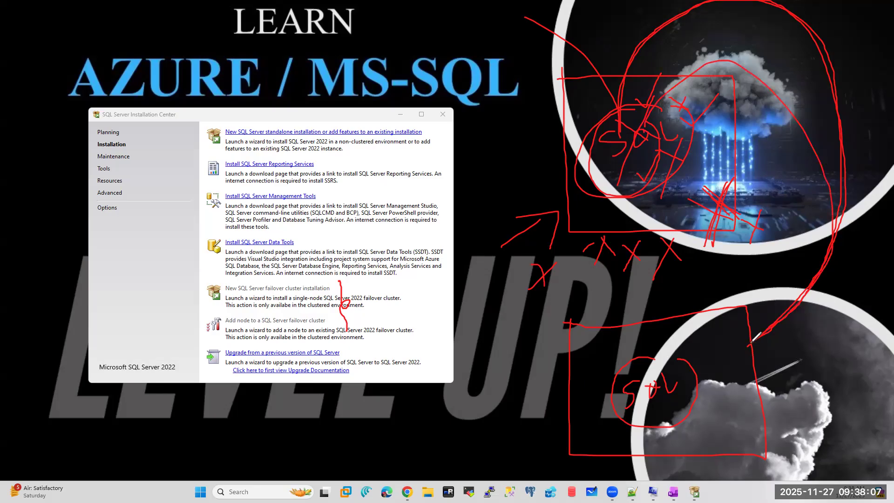
{"action": "left_click_drag", "start_coordinate": [250, 122], "coordinate": [288, 104]}
{"action": "left_click_drag", "start_coordinate": [701, 204], "coordinate": [727, 228]}
{"action": "left_click_drag", "start_coordinate": [736, 188], "coordinate": [699, 281]}
{"action": "left_click_drag", "start_coordinate": [610, 150], "coordinate": [653, 173]}
{"action": "left_click_drag", "start_coordinate": [652, 131], "coordinate": [602, 237]}
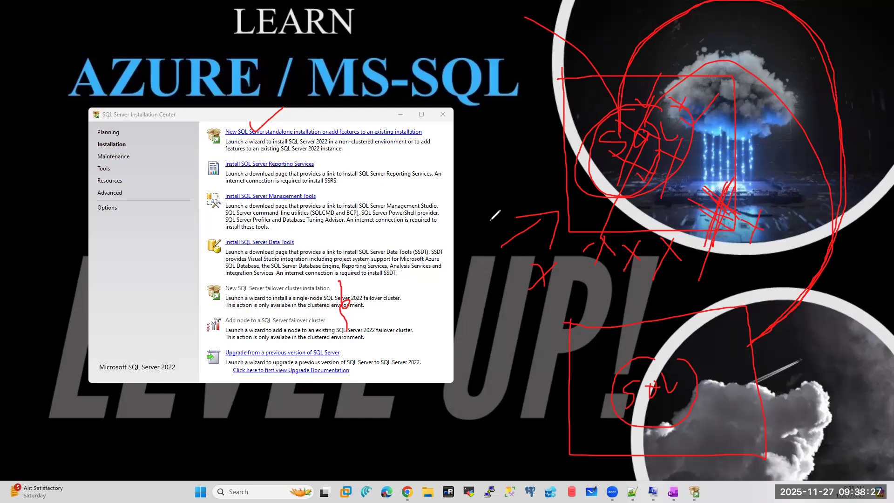
{"action": "mouse_move", "coordinate": [320, 282]}
{"action": "left_mouse_down"}
{"action": "mouse_move", "coordinate": [315, 305]}
{"action": "mouse_move", "coordinate": [332, 307]}
{"action": "mouse_move", "coordinate": [327, 334]}
{"action": "left_mouse_up"}
{"action": "left_click_drag", "start_coordinate": [283, 133], "coordinate": [317, 120]}
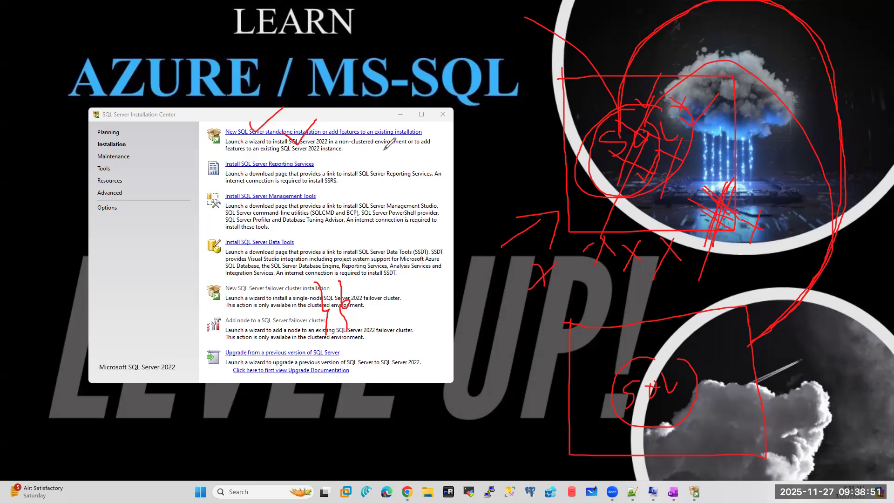
{"action": "left_click_drag", "start_coordinate": [556, 109], "coordinate": [598, 168]}
{"action": "left_click_drag", "start_coordinate": [612, 139], "coordinate": [667, 352]}
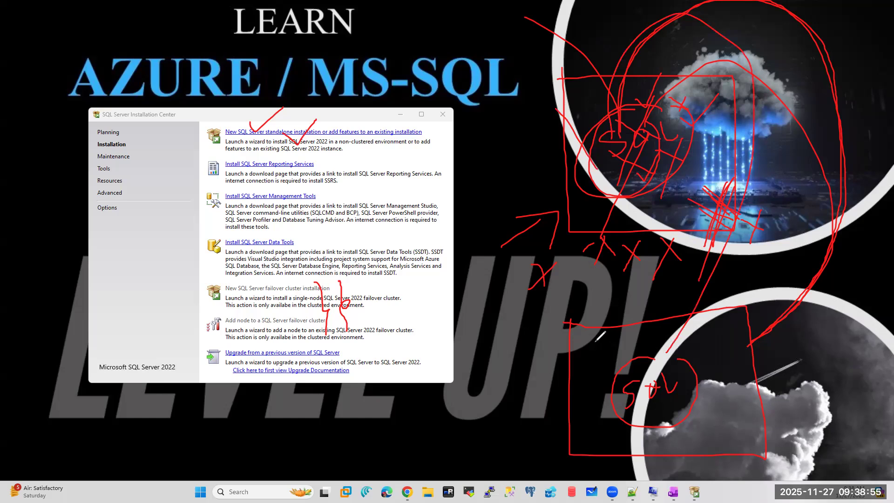
{"action": "left_click_drag", "start_coordinate": [278, 284], "coordinate": [303, 325]}
{"action": "left_click_drag", "start_coordinate": [306, 274], "coordinate": [269, 358]}
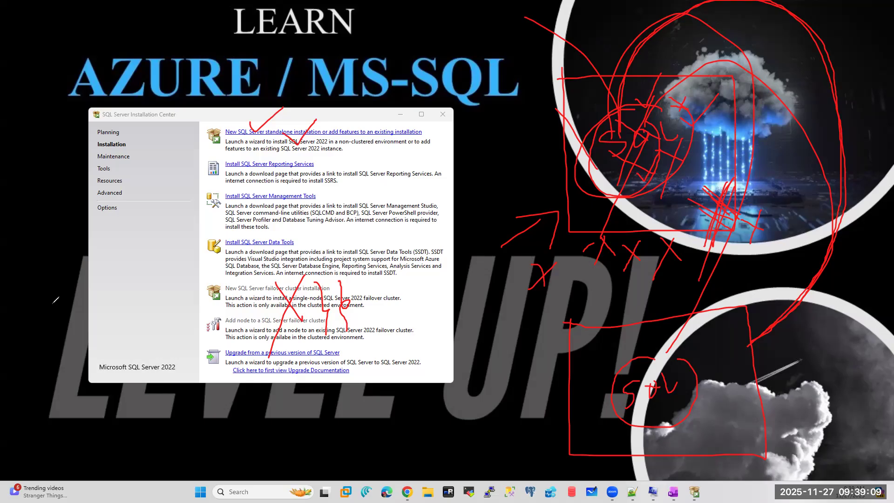
{"action": "left_click", "coordinate": [50, 304]}
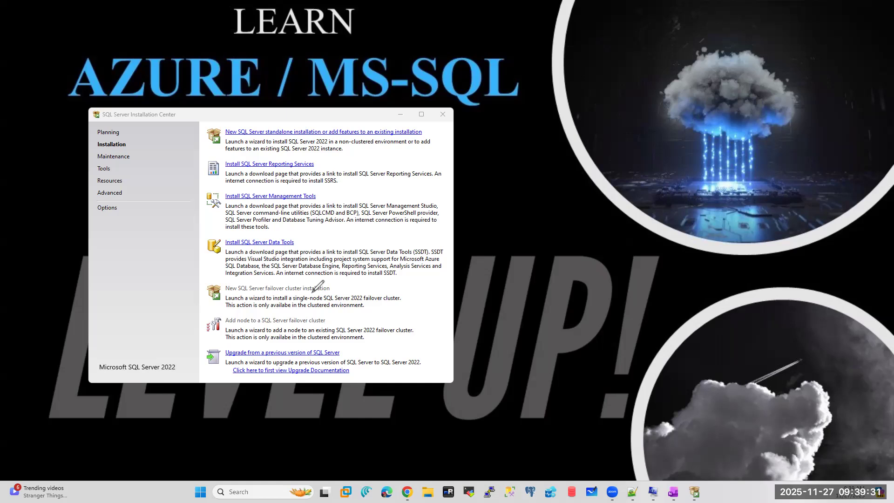
{"action": "mouse_move", "coordinate": [492, 99]}
{"action": "left_mouse_down"}
{"action": "mouse_move", "coordinate": [606, 195]}
{"action": "mouse_move", "coordinate": [471, 108]}
{"action": "left_mouse_up"}
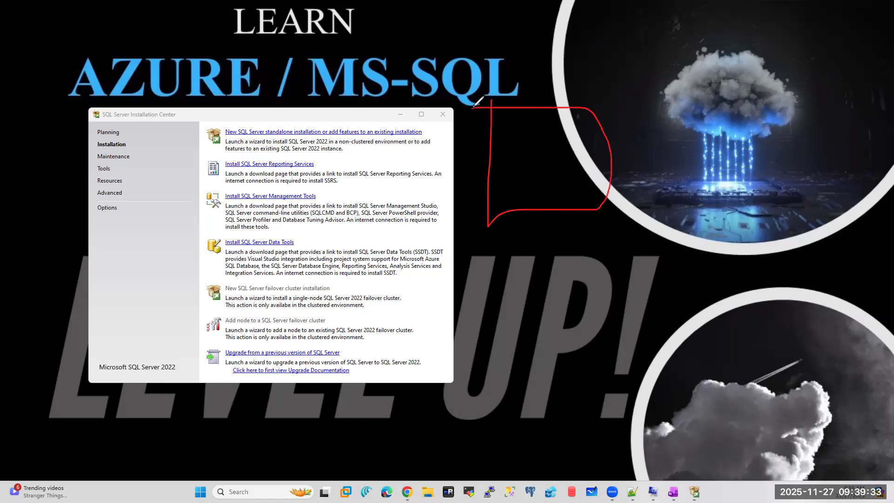
{"action": "mouse_move", "coordinate": [501, 241]}
{"action": "left_mouse_down"}
{"action": "mouse_move", "coordinate": [509, 251]}
{"action": "mouse_move", "coordinate": [536, 228]}
{"action": "left_mouse_up"}
{"action": "mouse_move", "coordinate": [513, 282]}
{"action": "left_mouse_down"}
{"action": "mouse_move", "coordinate": [530, 273]}
{"action": "mouse_move", "coordinate": [528, 302]}
{"action": "mouse_move", "coordinate": [540, 280]}
{"action": "mouse_move", "coordinate": [611, 266]}
{"action": "left_mouse_up"}
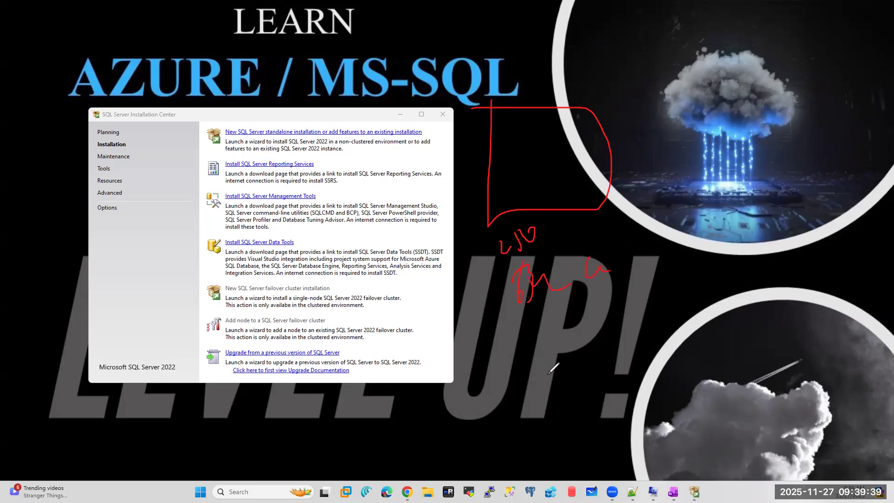
{"action": "mouse_move", "coordinate": [547, 335]}
{"action": "left_mouse_down"}
{"action": "mouse_move", "coordinate": [540, 344]}
{"action": "mouse_move", "coordinate": [596, 311]}
{"action": "mouse_move", "coordinate": [593, 325]}
{"action": "left_mouse_up"}
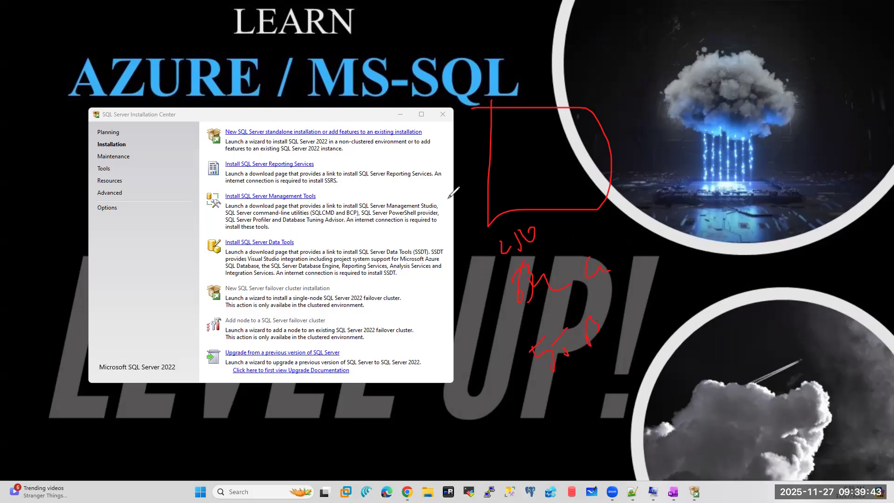
{"action": "mouse_move", "coordinate": [725, 108]}
{"action": "left_mouse_down"}
{"action": "mouse_move", "coordinate": [724, 216]}
{"action": "mouse_move", "coordinate": [848, 98]}
{"action": "mouse_move", "coordinate": [715, 108]}
{"action": "left_mouse_up"}
{"action": "mouse_move", "coordinate": [757, 245]}
{"action": "left_mouse_down"}
{"action": "mouse_move", "coordinate": [746, 253]}
{"action": "mouse_move", "coordinate": [768, 252]}
{"action": "mouse_move", "coordinate": [789, 232]}
{"action": "mouse_move", "coordinate": [817, 243]}
{"action": "left_mouse_up"}
{"action": "mouse_move", "coordinate": [796, 275]}
{"action": "left_mouse_down"}
{"action": "mouse_move", "coordinate": [792, 293]}
{"action": "mouse_move", "coordinate": [818, 295]}
{"action": "left_mouse_up"}
{"action": "mouse_move", "coordinate": [801, 350]}
{"action": "left_mouse_down"}
{"action": "mouse_move", "coordinate": [792, 359]}
{"action": "mouse_move", "coordinate": [816, 368]}
{"action": "mouse_move", "coordinate": [827, 338]}
{"action": "mouse_move", "coordinate": [842, 347]}
{"action": "left_mouse_up"}
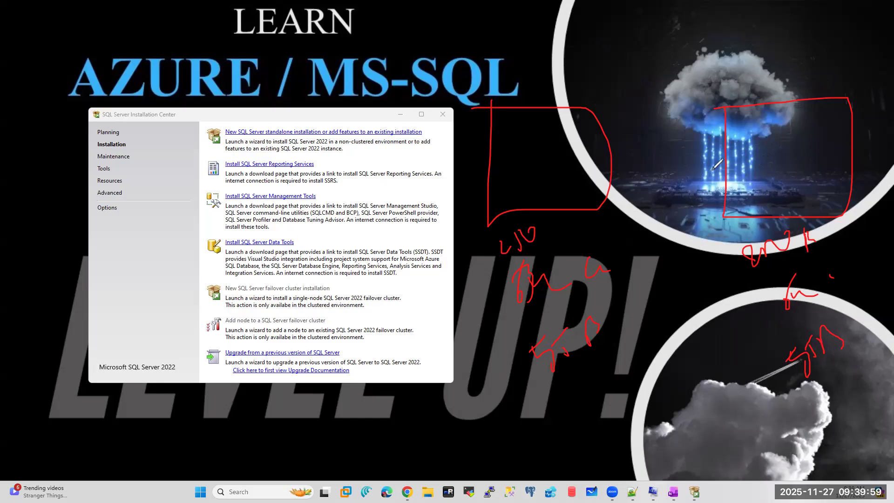
{"action": "left_click_drag", "start_coordinate": [507, 150], "coordinate": [539, 129]}
{"action": "left_click_drag", "start_coordinate": [758, 125], "coordinate": [799, 106]}
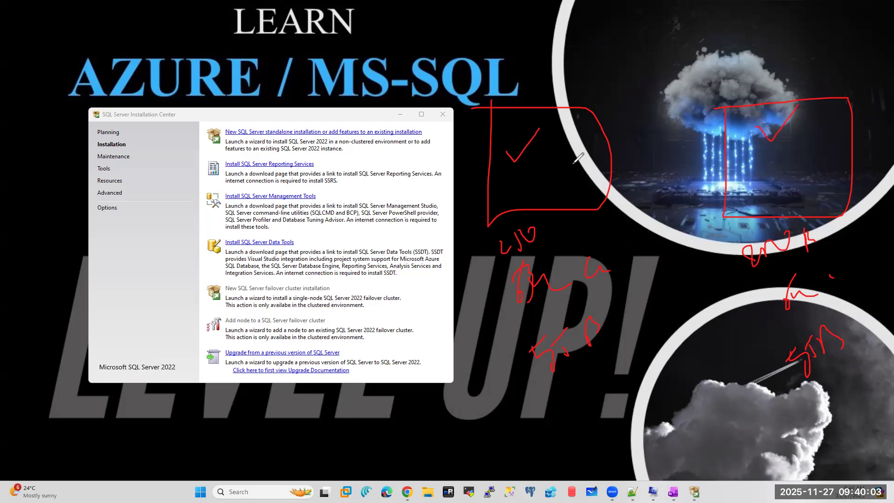
{"action": "left_click_drag", "start_coordinate": [509, 132], "coordinate": [537, 173]}
{"action": "left_click_drag", "start_coordinate": [814, 125], "coordinate": [885, 60]}
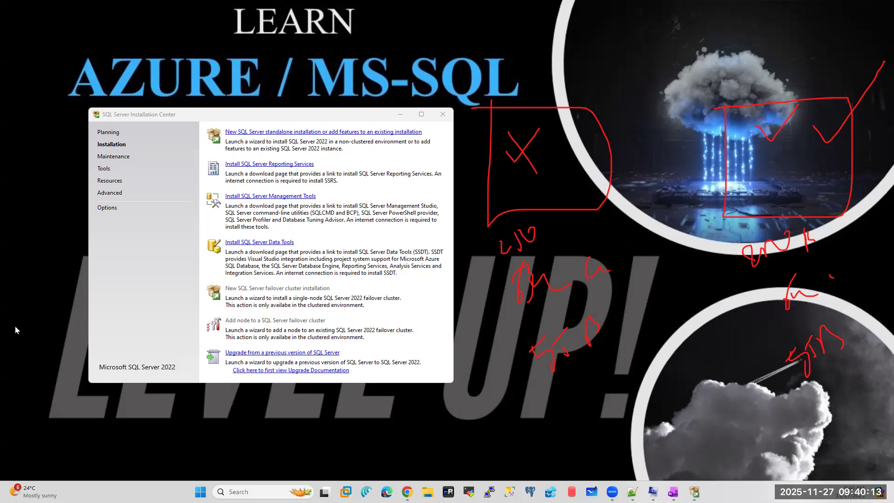
{"action": "left_click", "coordinate": [306, 333]}
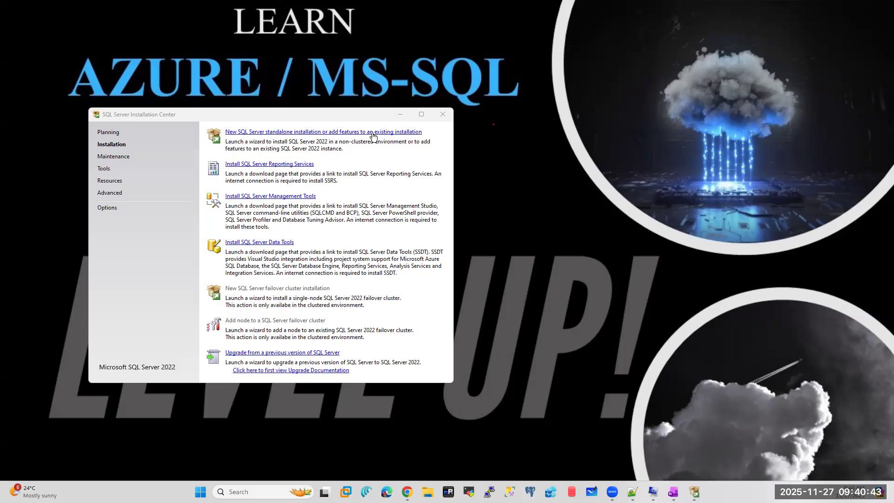
- Start a new standalone installation, close the Installation Center, and skip SQL Server product updates
{"action": "left_click", "coordinate": [293, 133]}
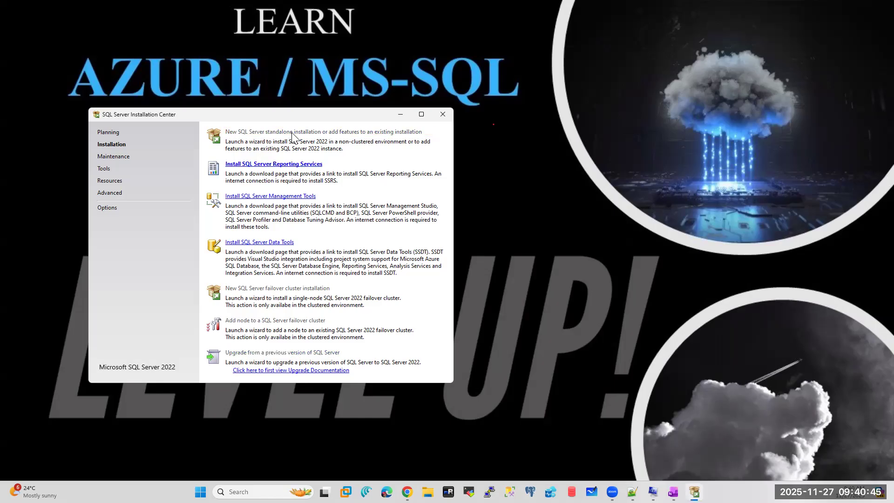
{"action": "left_click", "coordinate": [130, 113]}
{"action": "left_click", "coordinate": [442, 114]}
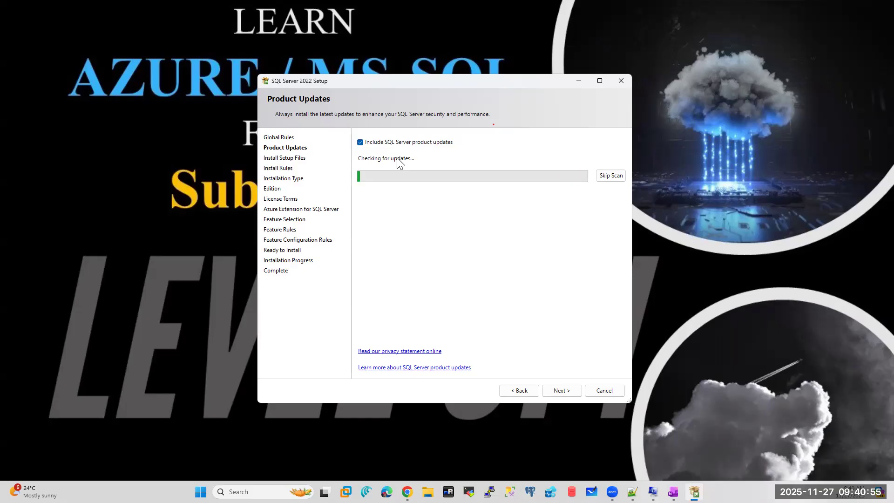
{"action": "left_click", "coordinate": [360, 142]}
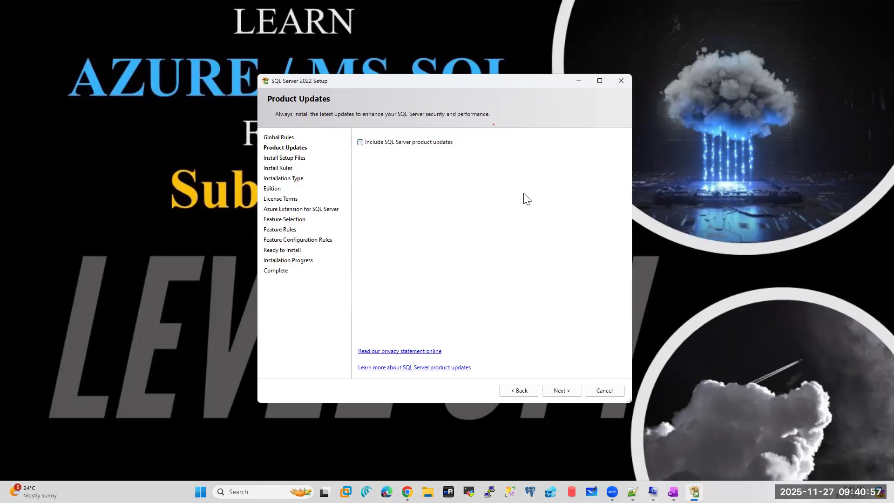
{"action": "left_click", "coordinate": [563, 392]}
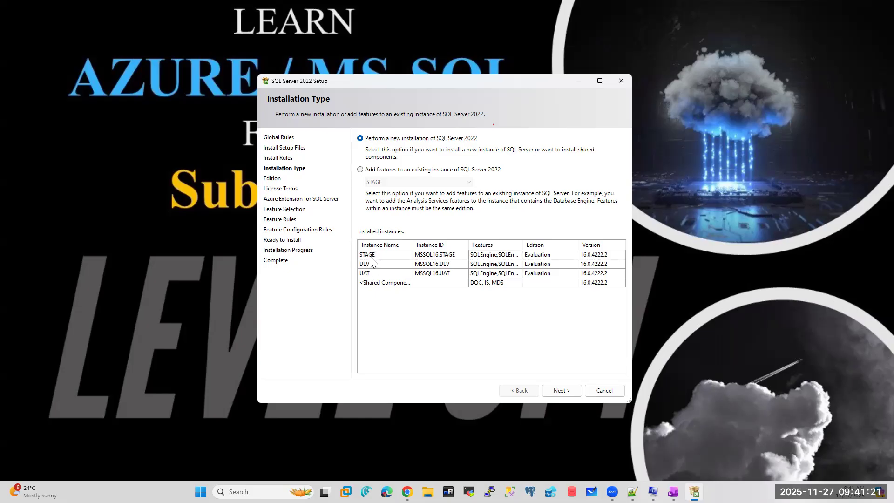
- Choose a new installation over adding features to DEV, then select entering a product key on the Edition page
{"action": "left_click", "coordinate": [361, 169]}
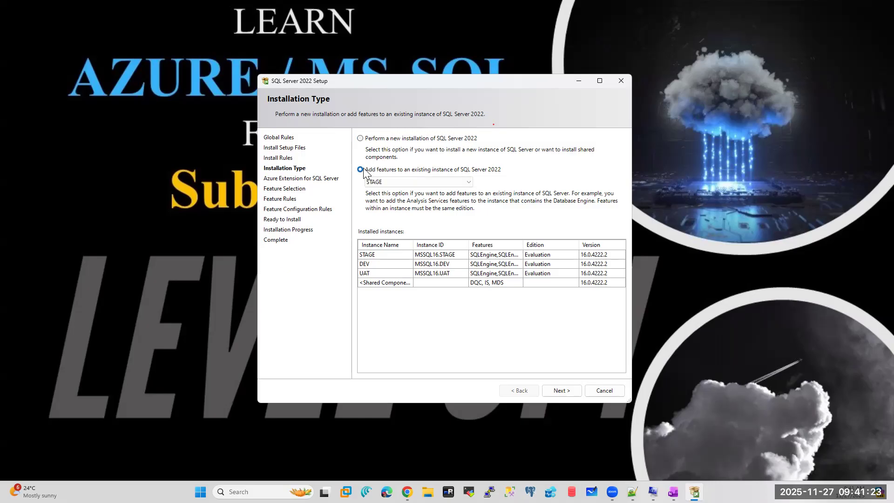
{"action": "left_click", "coordinate": [399, 182]}
{"action": "left_click", "coordinate": [377, 199]}
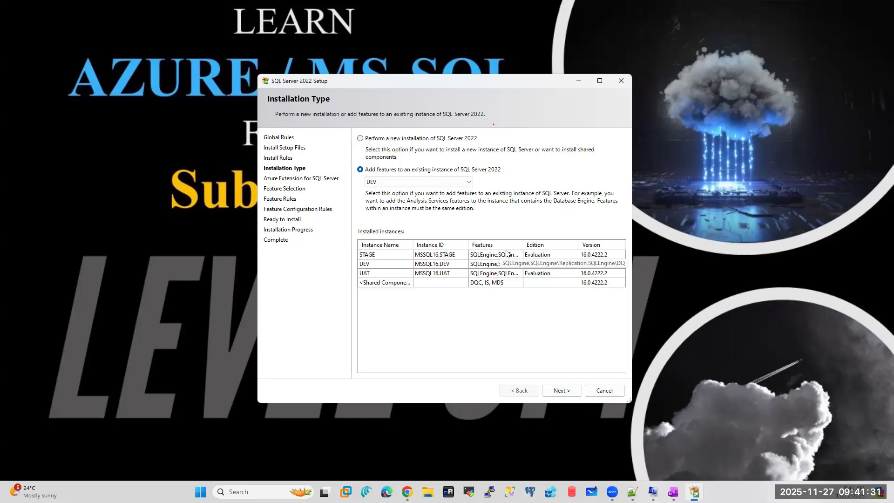
{"action": "left_click", "coordinate": [361, 139]}
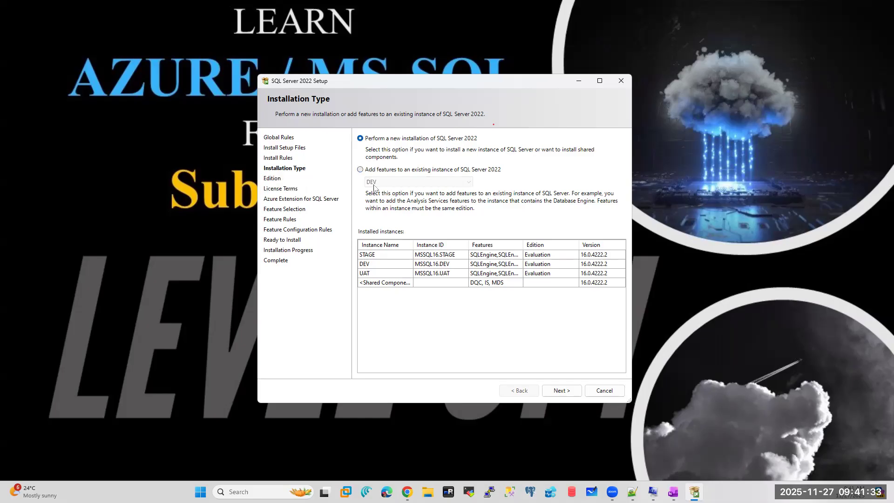
{"action": "left_click", "coordinate": [558, 391]}
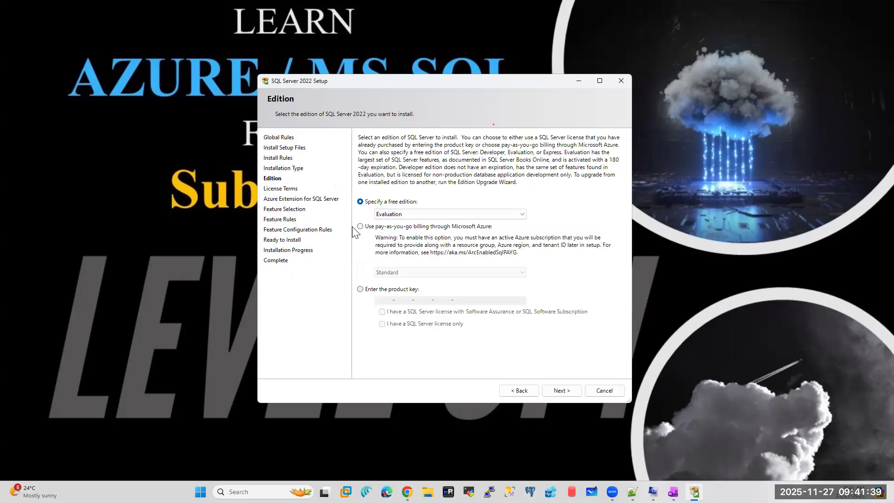
{"action": "left_click", "coordinate": [360, 289]}
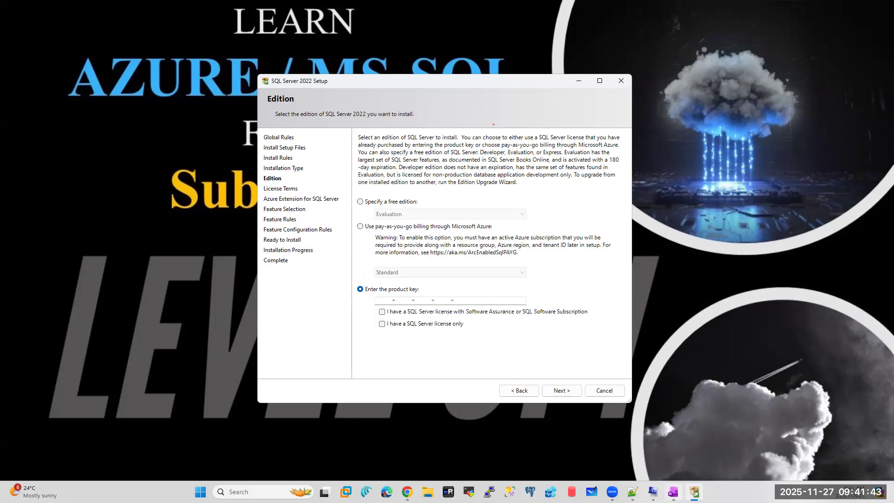
{"action": "left_click", "coordinate": [674, 492]}
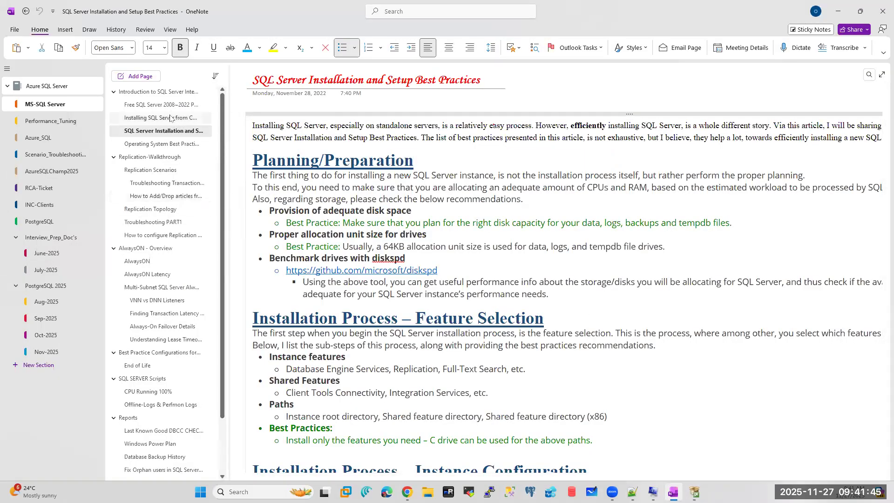
- Copy the SQL Server 2022 Developer key from OneNote's free product key page into Setup's key field
{"action": "left_click", "coordinate": [170, 116]}
{"action": "left_click", "coordinate": [167, 105]}
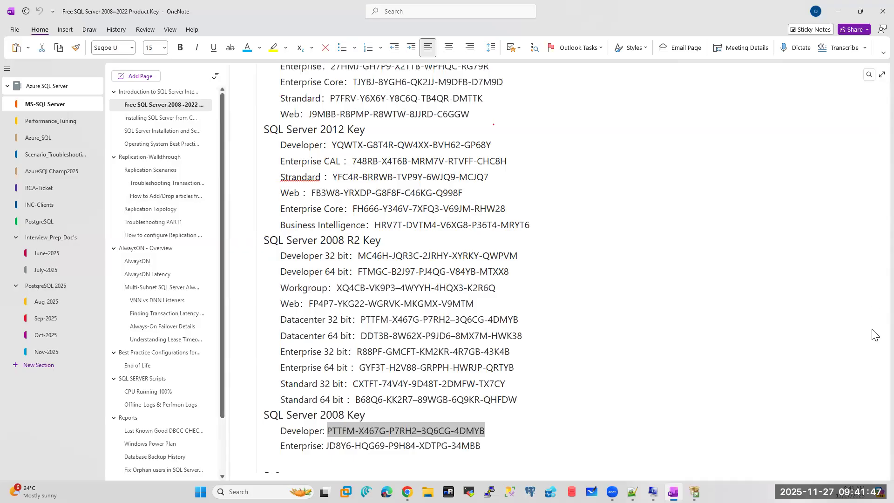
{"action": "scroll", "coordinate": [876, 388], "scroll_direction": "up", "scroll_amount": 15}
{"action": "scroll", "coordinate": [869, 183], "scroll_direction": "up", "scroll_amount": 2}
{"action": "scroll", "coordinate": [869, 183], "scroll_direction": "down", "scroll_amount": 4}
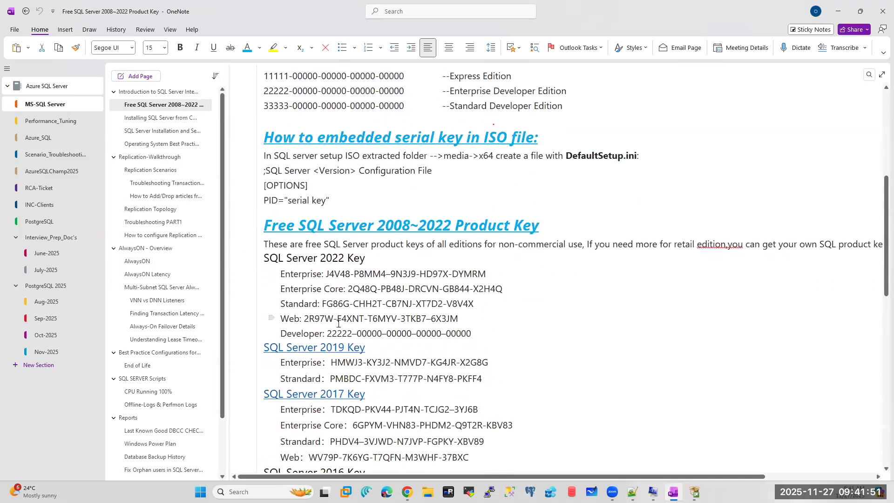
{"action": "left_click_drag", "start_coordinate": [473, 334], "coordinate": [329, 333]}
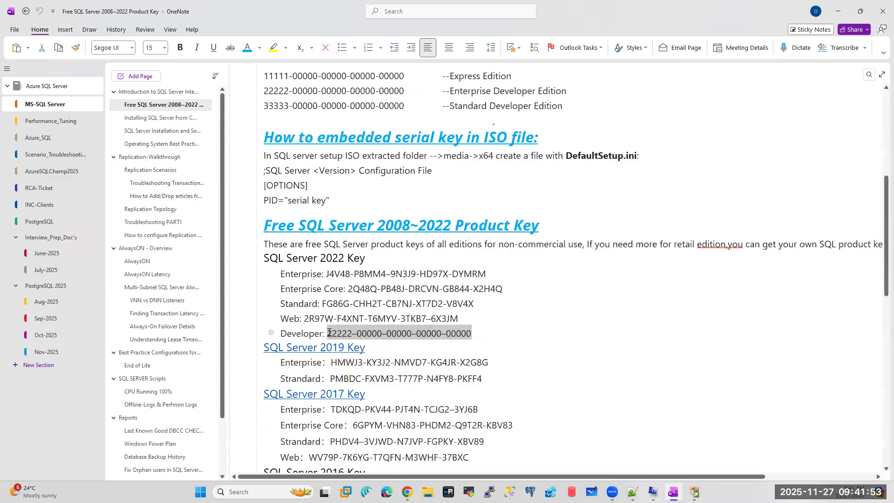
{"action": "key", "text": "alt+Tab"}
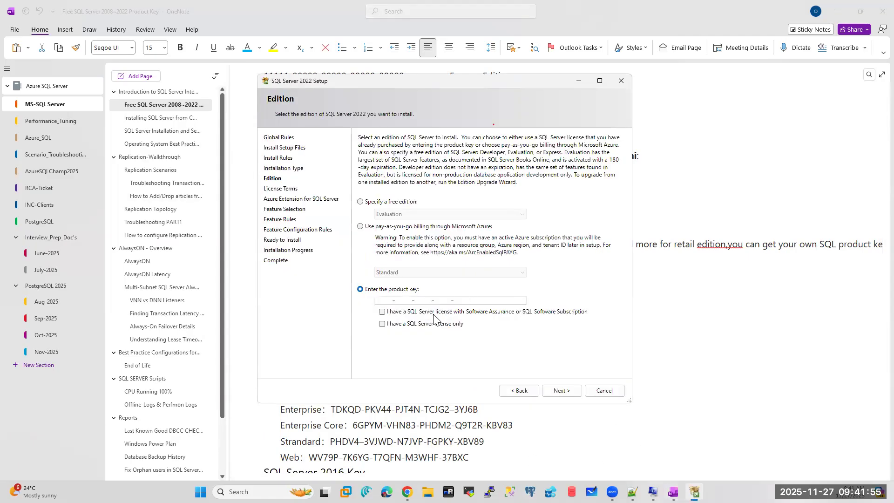
{"action": "left_click", "coordinate": [381, 301]}
{"action": "key", "text": "ctrl+v"}
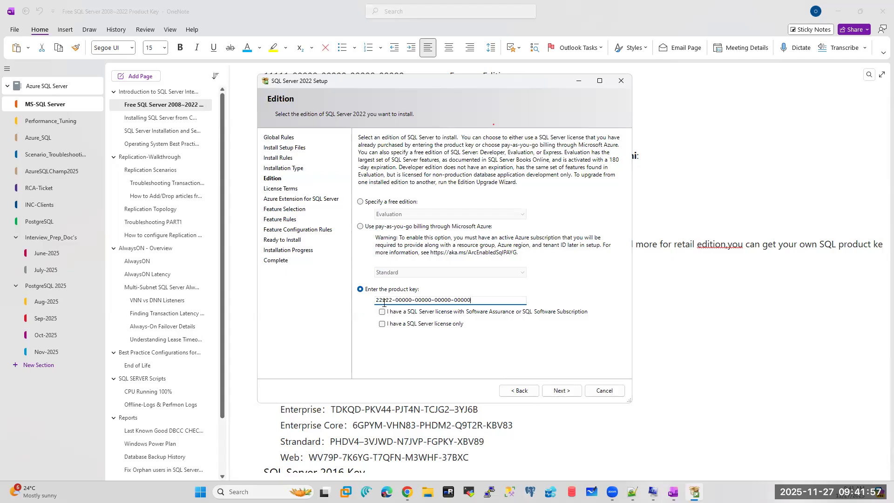
- Tick 'I have a SQL Server license only', preview the License Terms, and return to Edition
{"action": "left_click", "coordinate": [562, 394]}
{"action": "left_click", "coordinate": [516, 282]}
{"action": "left_click", "coordinate": [382, 313]}
{"action": "left_click", "coordinate": [555, 391]}
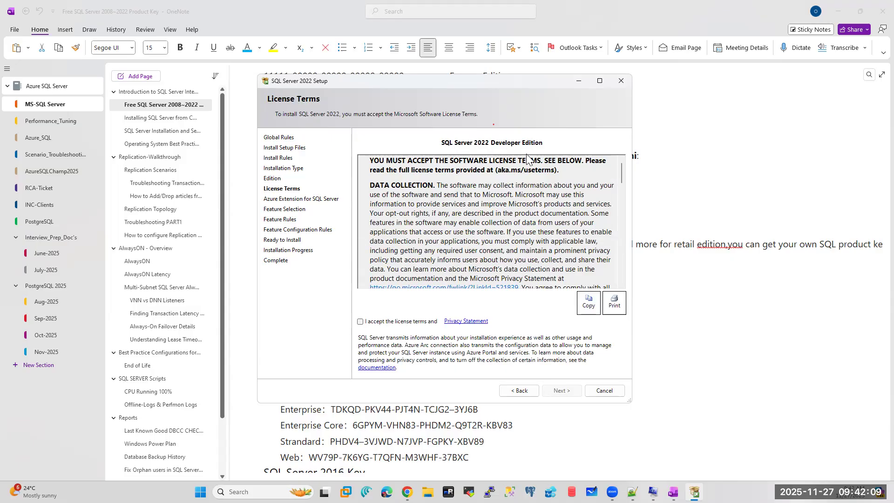
{"action": "left_click", "coordinate": [519, 390]}
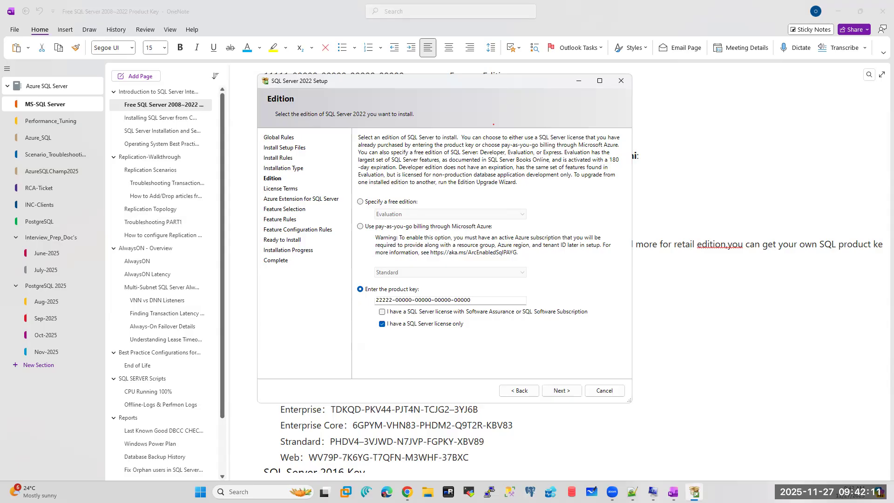
- Replace the key with the Enterprise 2022 key from the notes and test advancing to License Terms
{"action": "left_click", "coordinate": [673, 492]}
{"action": "left_click_drag", "start_coordinate": [489, 274], "coordinate": [327, 277]}
{"action": "key", "text": "ctrl+c"}
{"action": "key", "text": "alt+Tab"}
{"action": "left_click_drag", "start_coordinate": [491, 298], "coordinate": [369, 298]}
{"action": "key", "text": "ctrl+v"}
{"action": "left_click", "coordinate": [563, 392]}
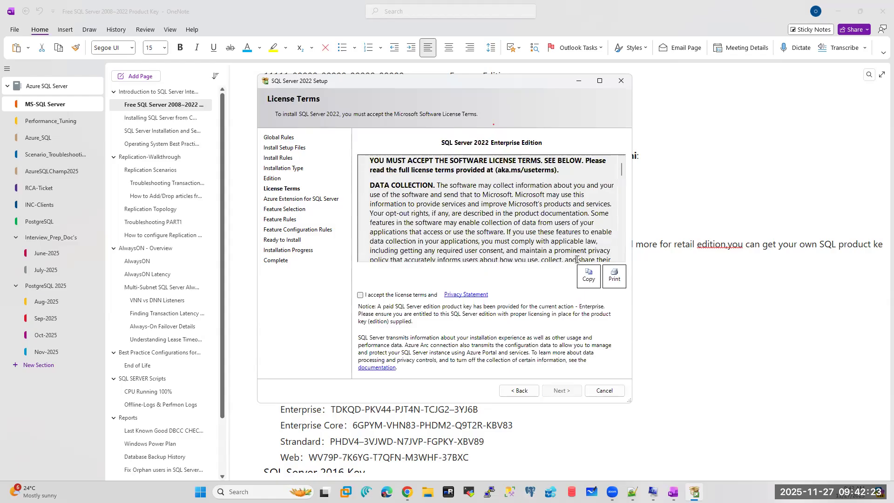
{"action": "left_click", "coordinate": [519, 390]}
- Paste the Standard 2022 key from the notes over the existing product key
{"action": "key", "text": "alt+Tab"}
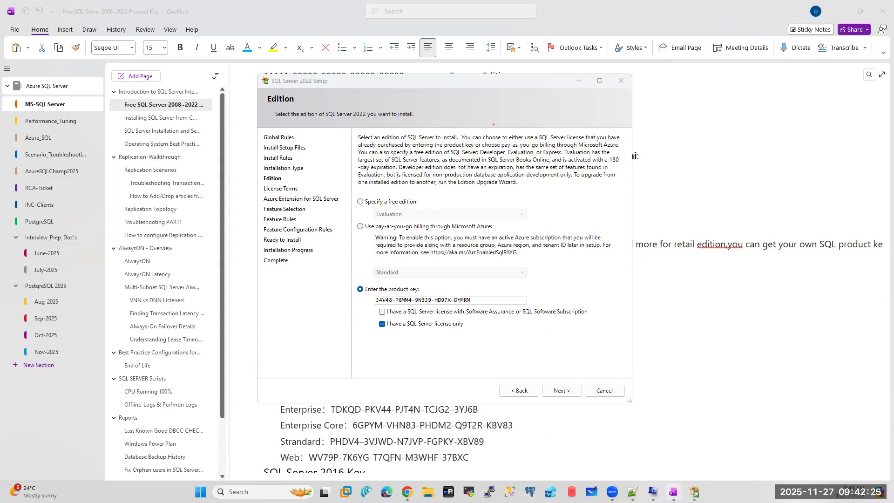
{"action": "left_click_drag", "start_coordinate": [323, 304], "coordinate": [474, 302]}
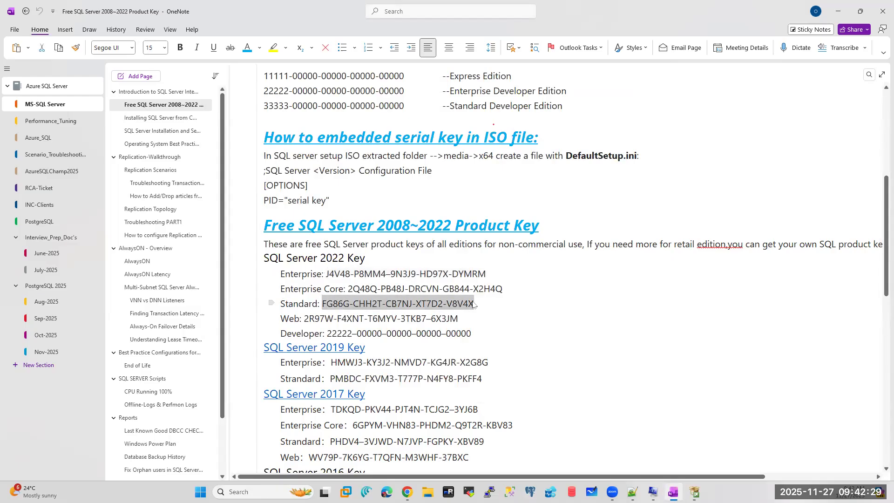
{"action": "key", "text": "alt+Tab"}
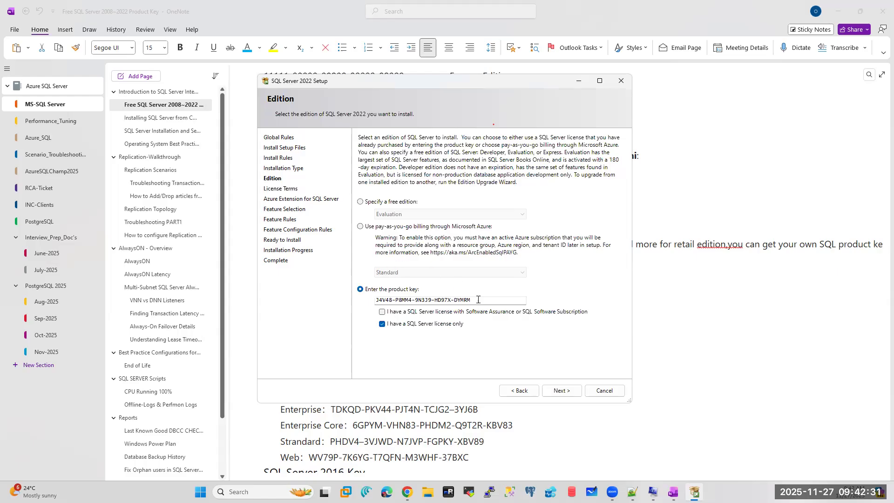
{"action": "left_click", "coordinate": [478, 299]}
{"action": "key", "text": "ctrl+a"}
{"action": "key", "text": "ctrl+v"}
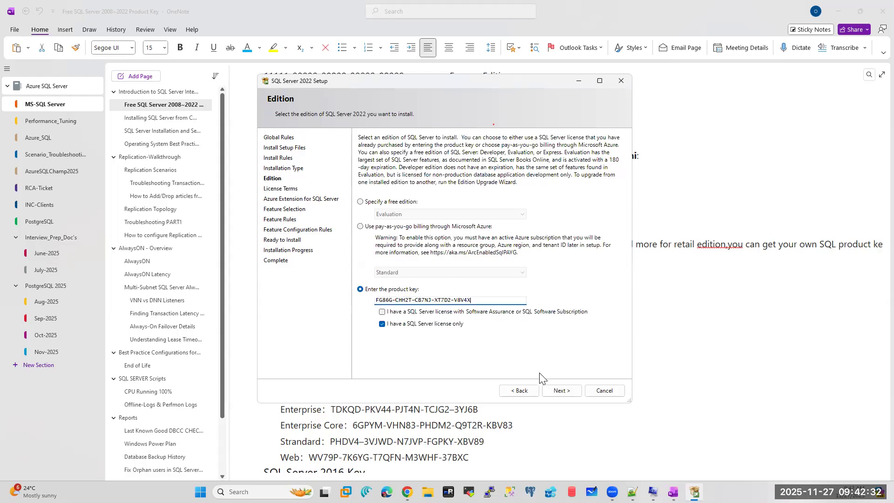
- Go back once to verify the entered Standard key, then advance to the Standard Edition License Terms
{"action": "left_click", "coordinate": [562, 391]}
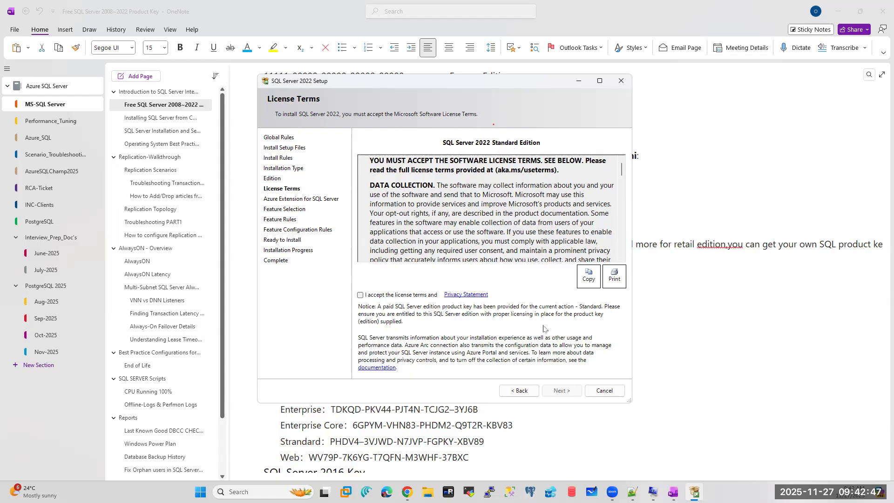
{"action": "left_click", "coordinate": [506, 393]}
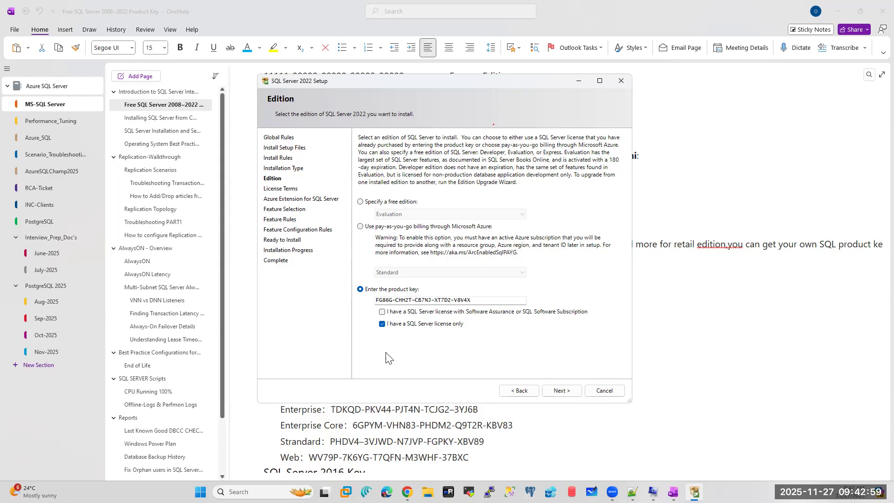
{"action": "left_click_drag", "start_coordinate": [478, 301], "coordinate": [358, 301]}
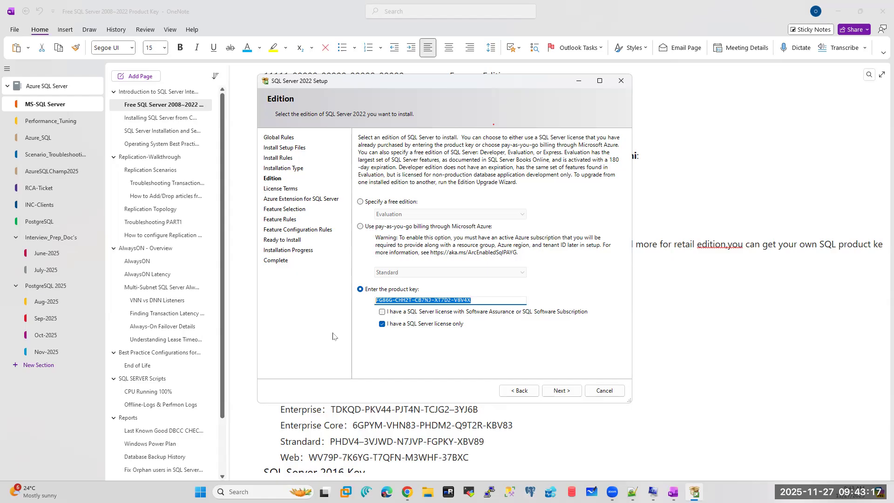
{"action": "left_click", "coordinate": [571, 391]}
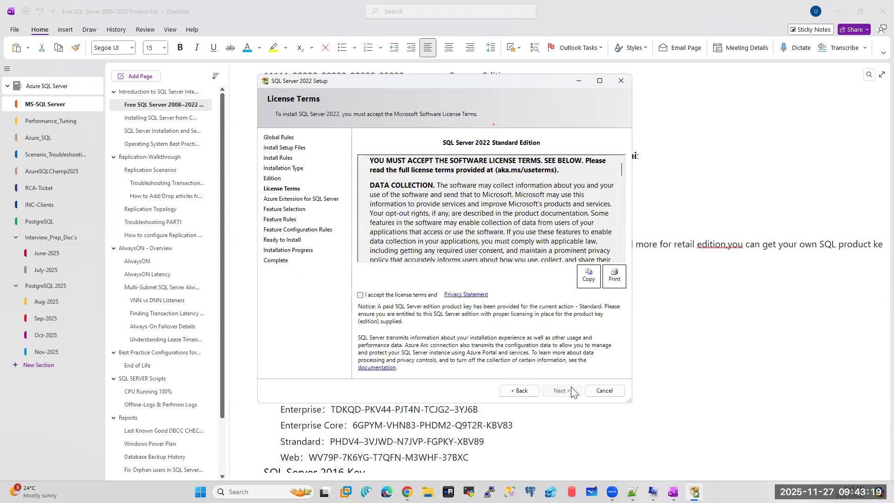
- Accept the license terms, untick Azure Extension for SQL Server, and continue to Feature Selection
{"action": "left_click", "coordinate": [361, 295]}
{"action": "left_click", "coordinate": [560, 391]}
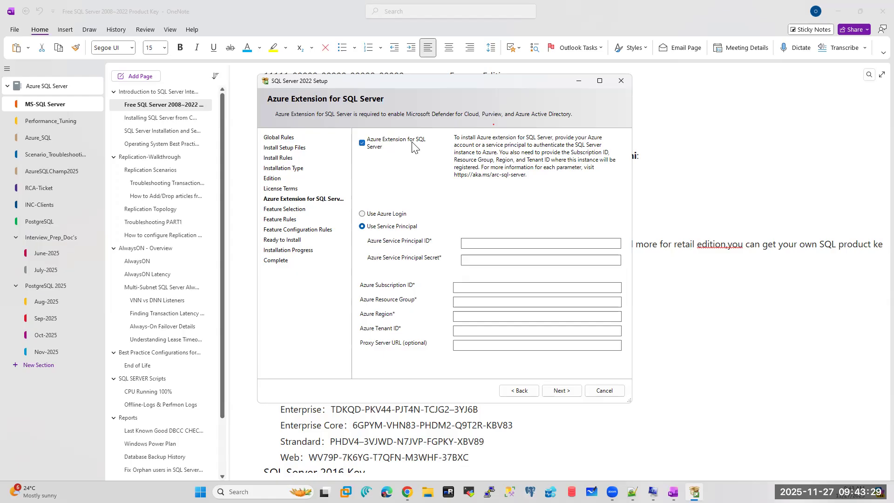
{"action": "left_click", "coordinate": [362, 143]}
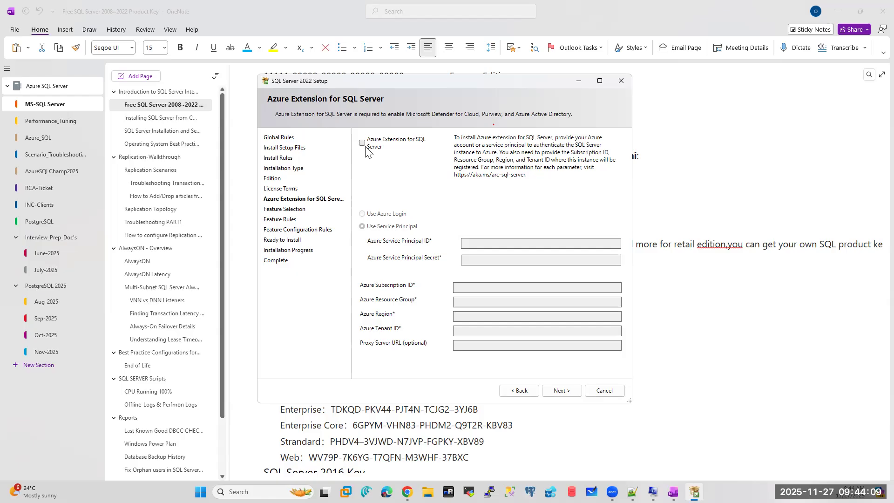
{"action": "left_click", "coordinate": [559, 391]}
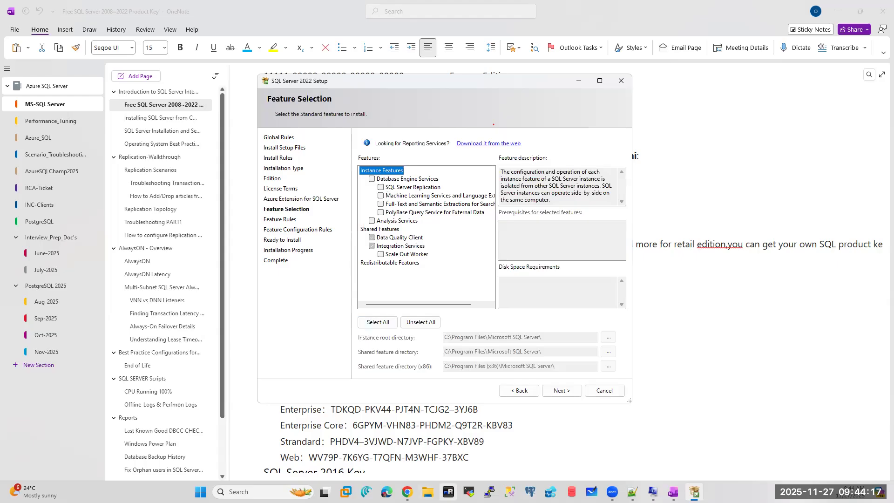
{"action": "mouse_move", "coordinate": [408, 492]}
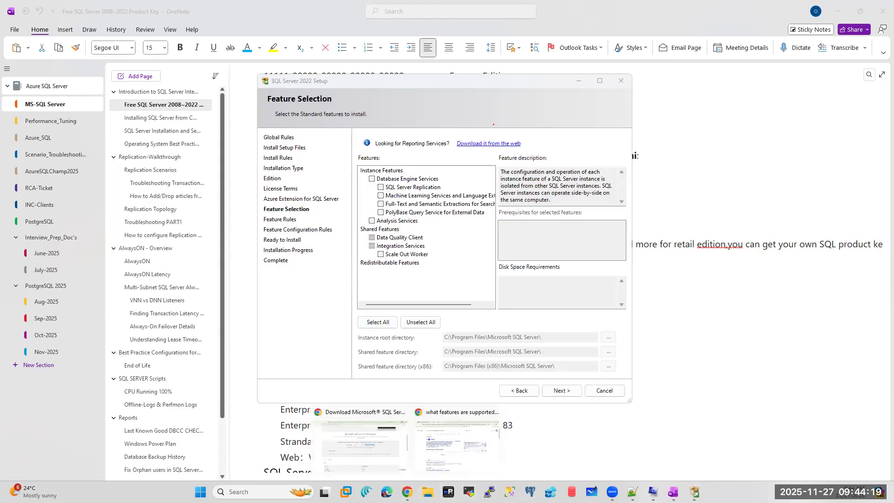
{"action": "left_click", "coordinate": [392, 456]}
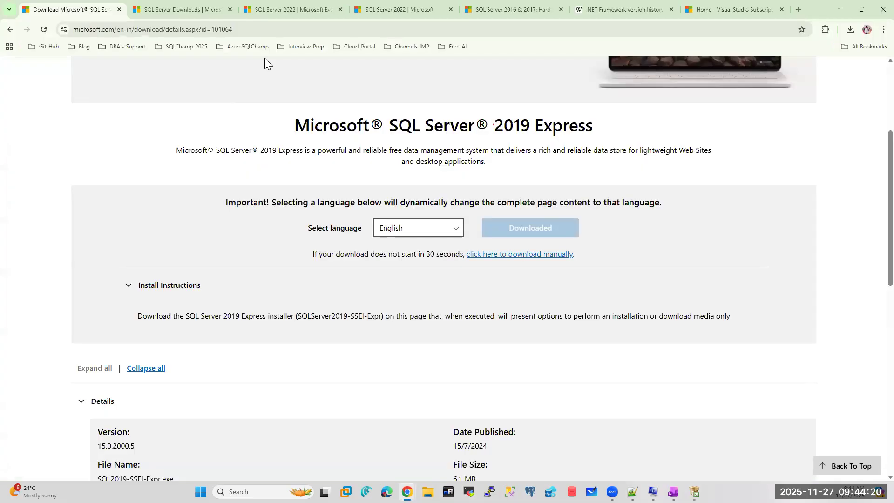
- Search Google in a new tab for 'sql server 2016 installation step by step'
{"action": "left_click", "coordinate": [797, 10]}
{"action": "type", "text": "sql serv"}
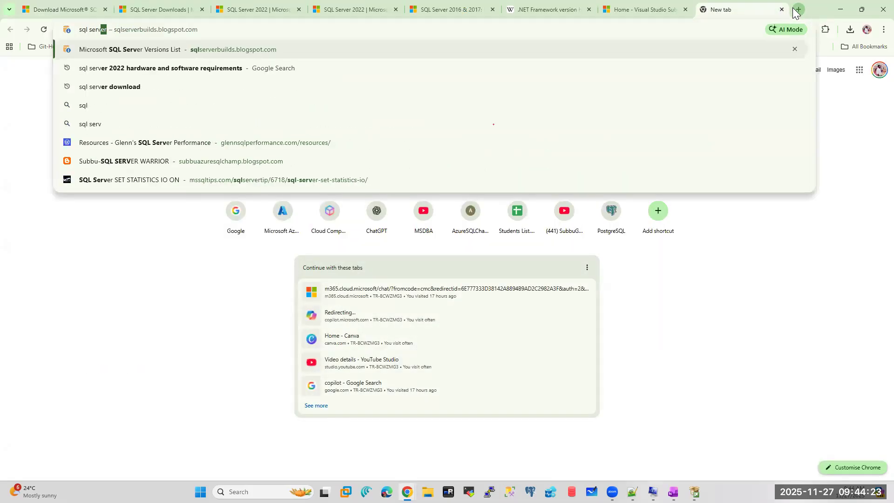
{"action": "type", "text": "er 2016"}
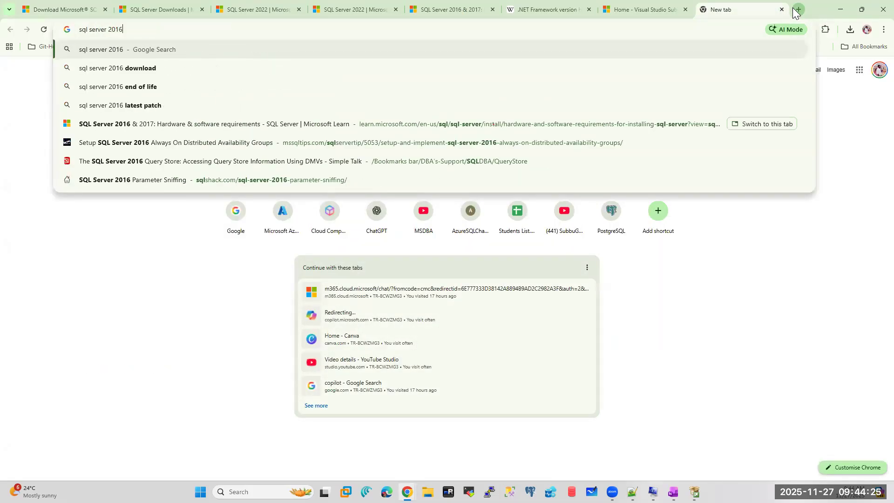
{"action": "type", "text": " in"}
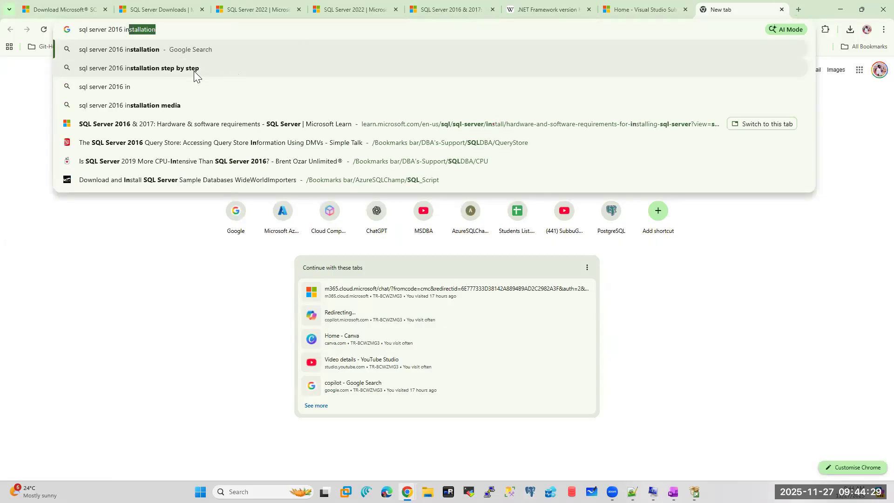
{"action": "left_click", "coordinate": [196, 70]}
- Read SQLShack's 'Installing SQL Server 2016' guide down to its Feature Selection step
{"action": "scroll", "coordinate": [213, 313], "scroll_direction": "down", "scroll_amount": 5}
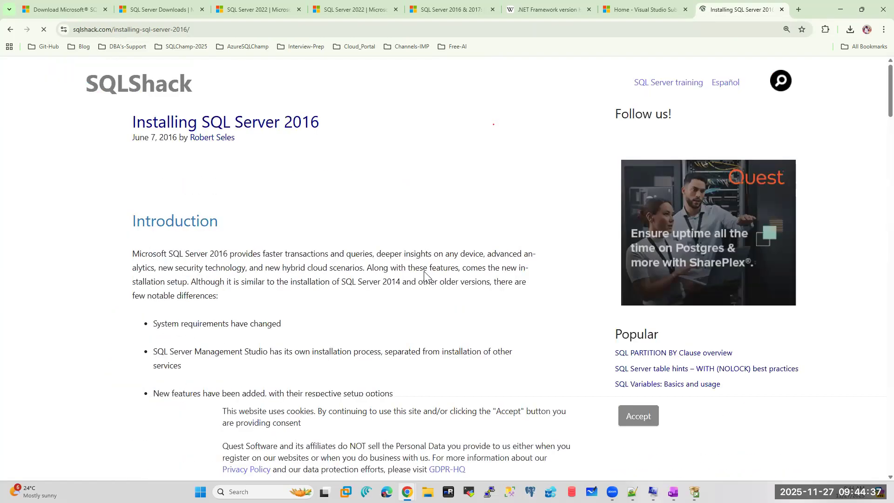
{"action": "scroll", "coordinate": [410, 279], "scroll_direction": "down", "scroll_amount": 2}
{"action": "scroll", "coordinate": [391, 275], "scroll_direction": "down", "scroll_amount": 2}
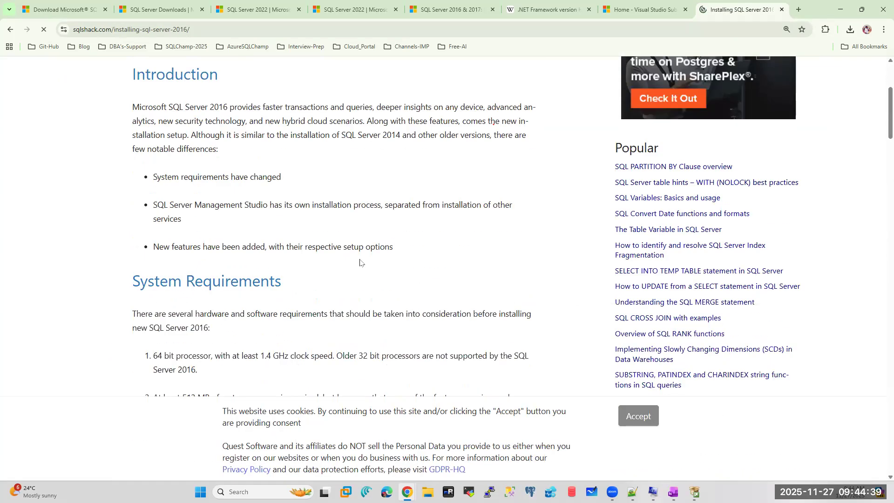
{"action": "scroll", "coordinate": [359, 262], "scroll_direction": "down", "scroll_amount": 4}
{"action": "scroll", "coordinate": [874, 140], "scroll_direction": "down", "scroll_amount": 6}
{"action": "scroll", "coordinate": [874, 187], "scroll_direction": "down", "scroll_amount": 15}
{"action": "scroll", "coordinate": [873, 280], "scroll_direction": "down", "scroll_amount": 18}
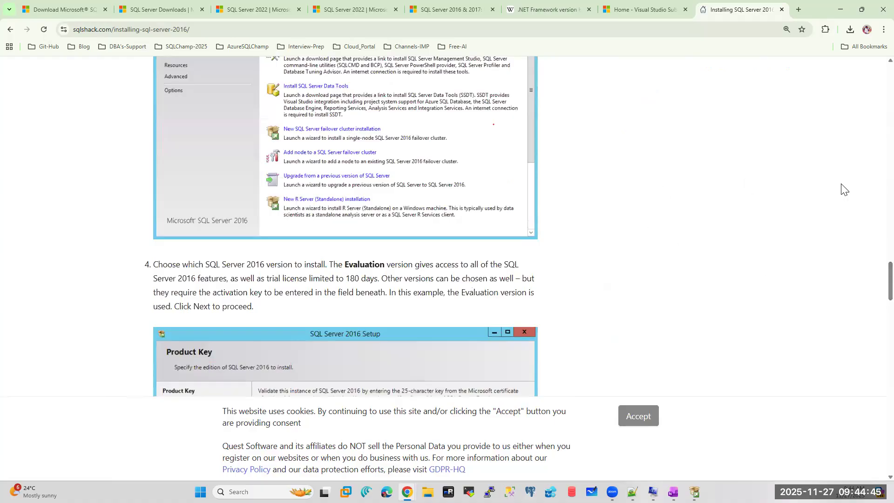
{"action": "scroll", "coordinate": [873, 280], "scroll_direction": "down", "scroll_amount": 7}
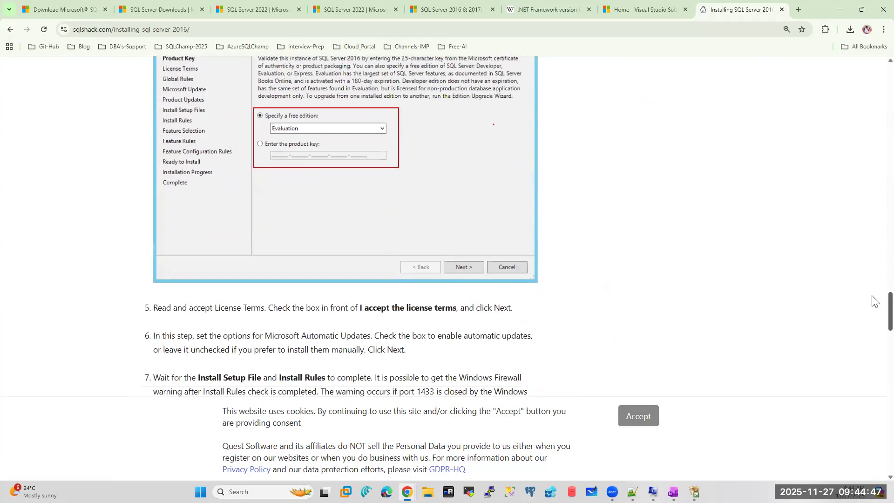
{"action": "scroll", "coordinate": [874, 307], "scroll_direction": "down", "scroll_amount": 7}
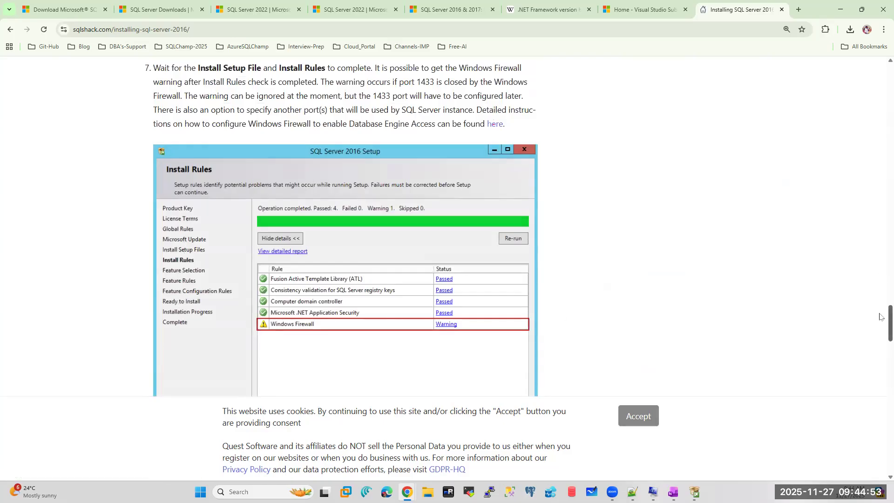
{"action": "scroll", "coordinate": [879, 317], "scroll_direction": "down", "scroll_amount": 15}
{"action": "scroll", "coordinate": [880, 354], "scroll_direction": "up", "scroll_amount": 3}
{"action": "scroll", "coordinate": [880, 374], "scroll_direction": "down", "scroll_amount": 8}
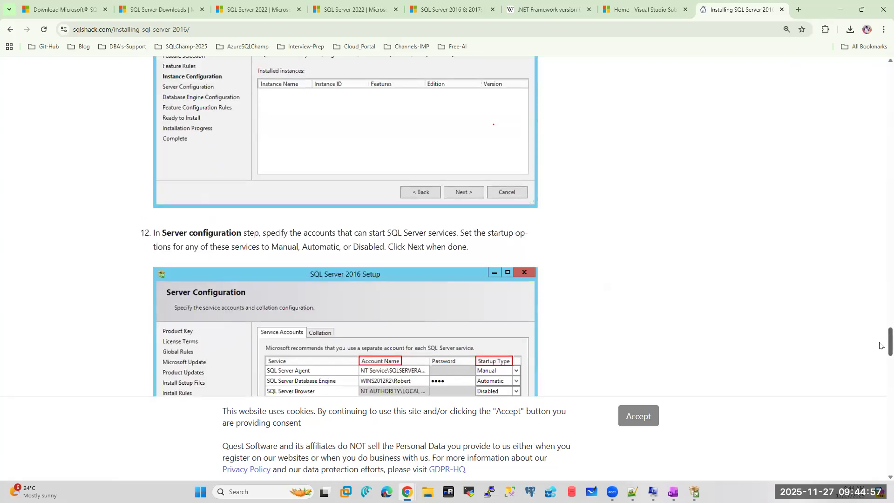
{"action": "scroll", "coordinate": [880, 345], "scroll_direction": "up", "scroll_amount": 11}
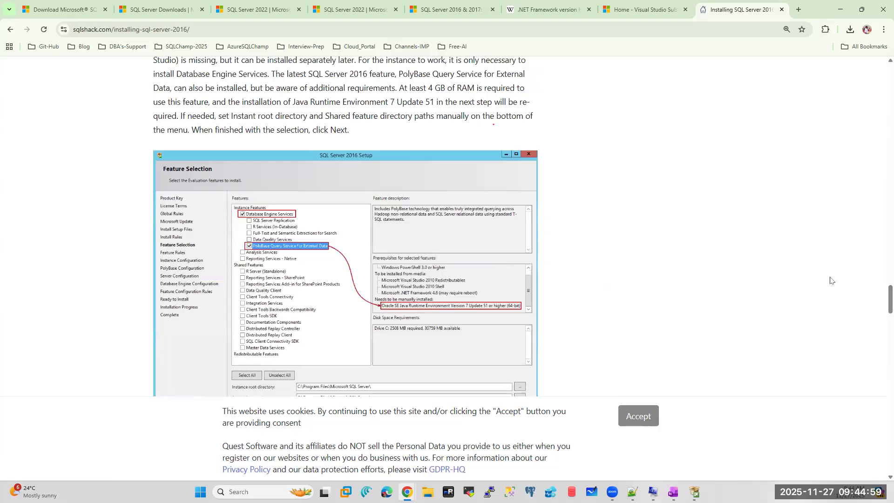